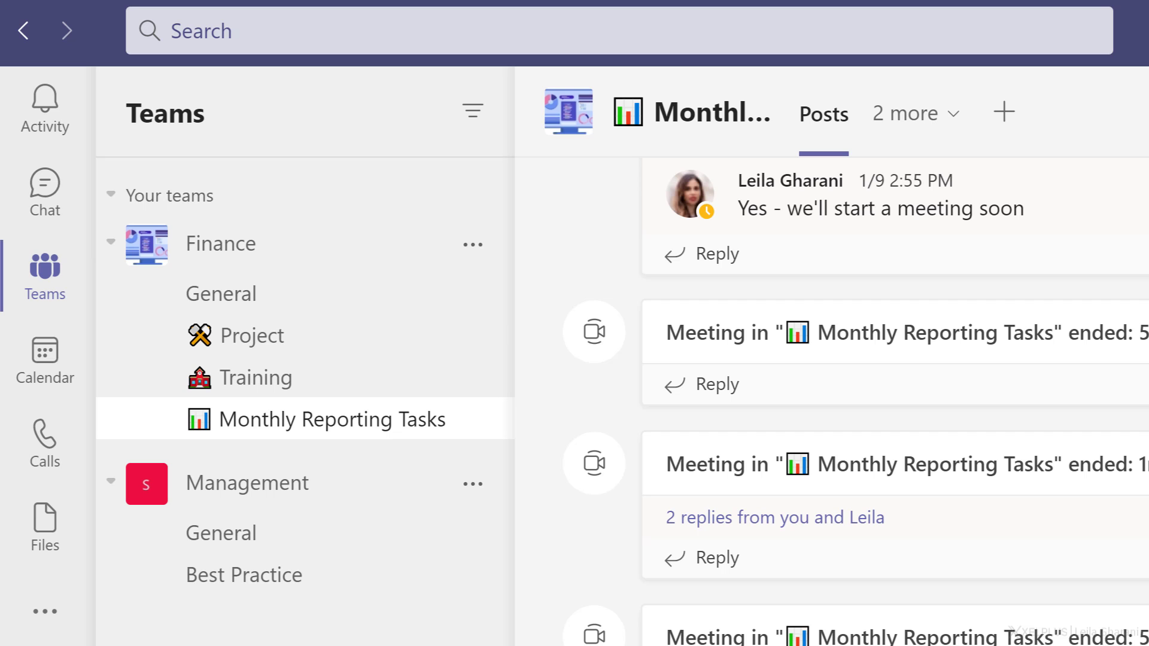
Search all of Teams for 'year' and browse the message and file result filters.
key("ctrl+e")
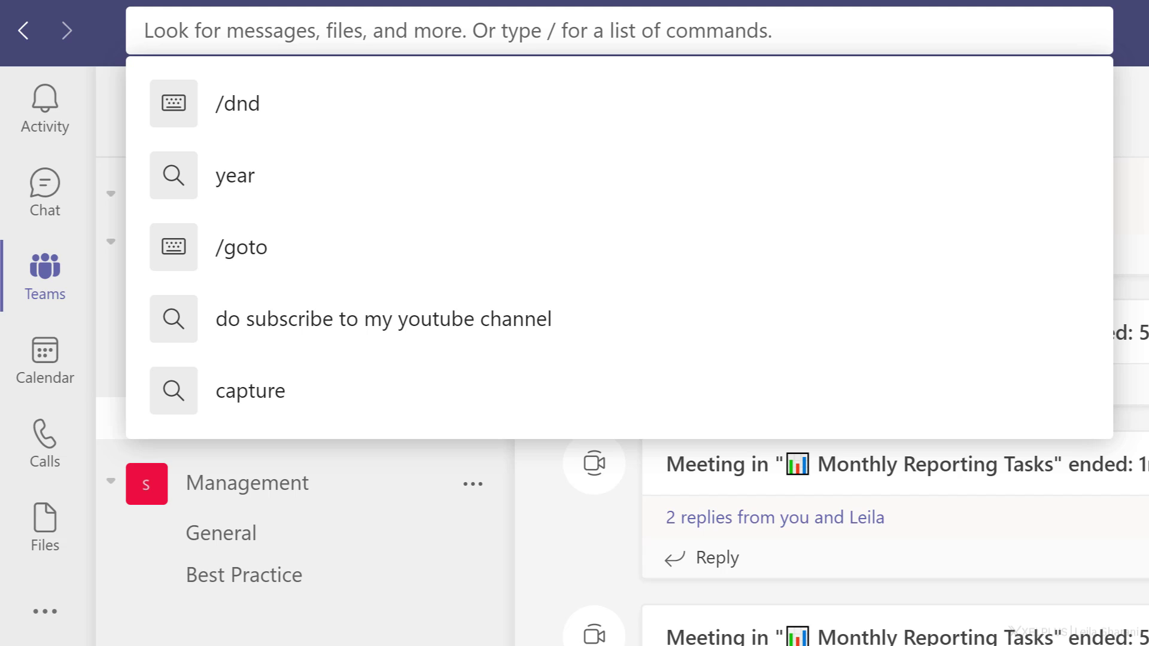
type("year")
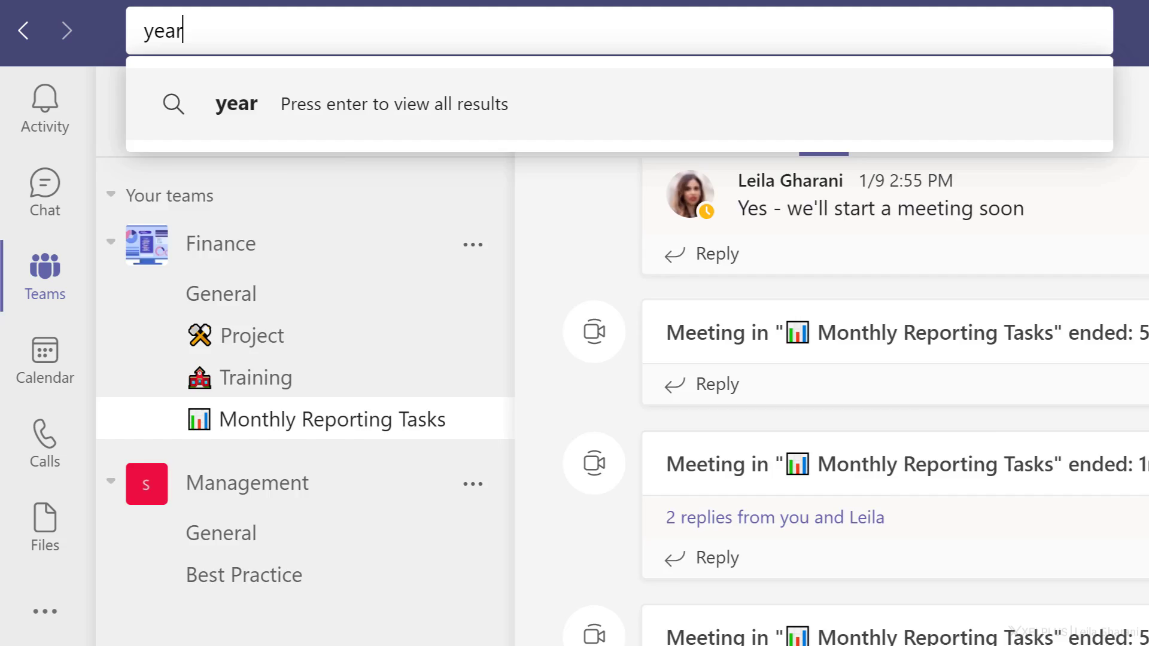
key("Return")
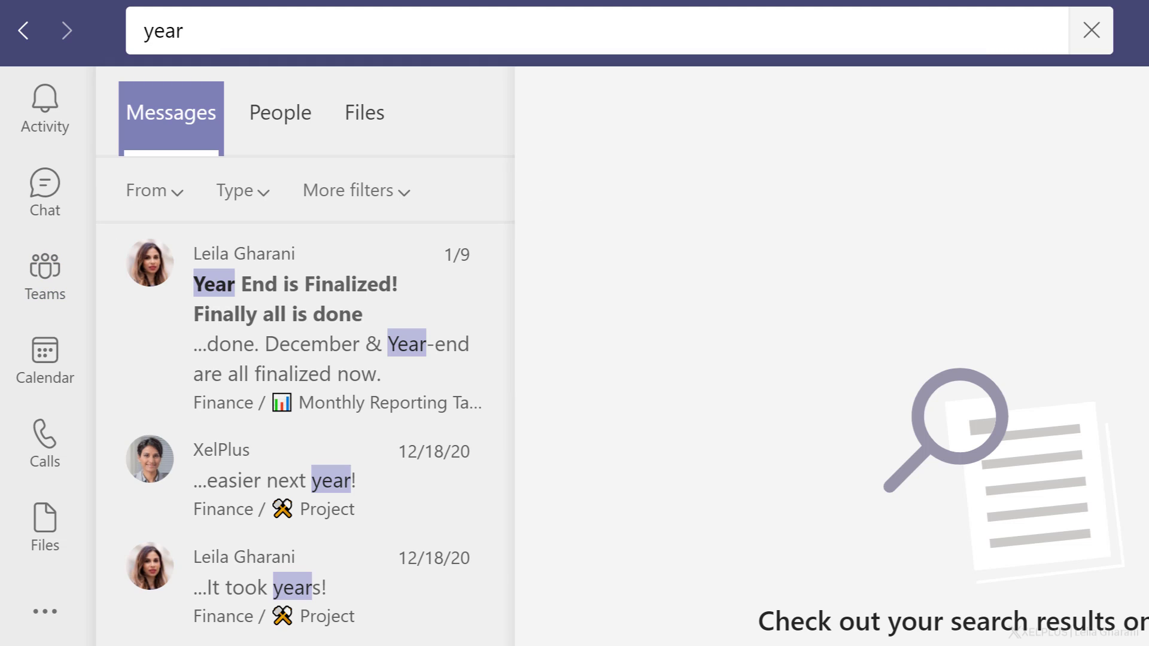
left_click(227, 200)
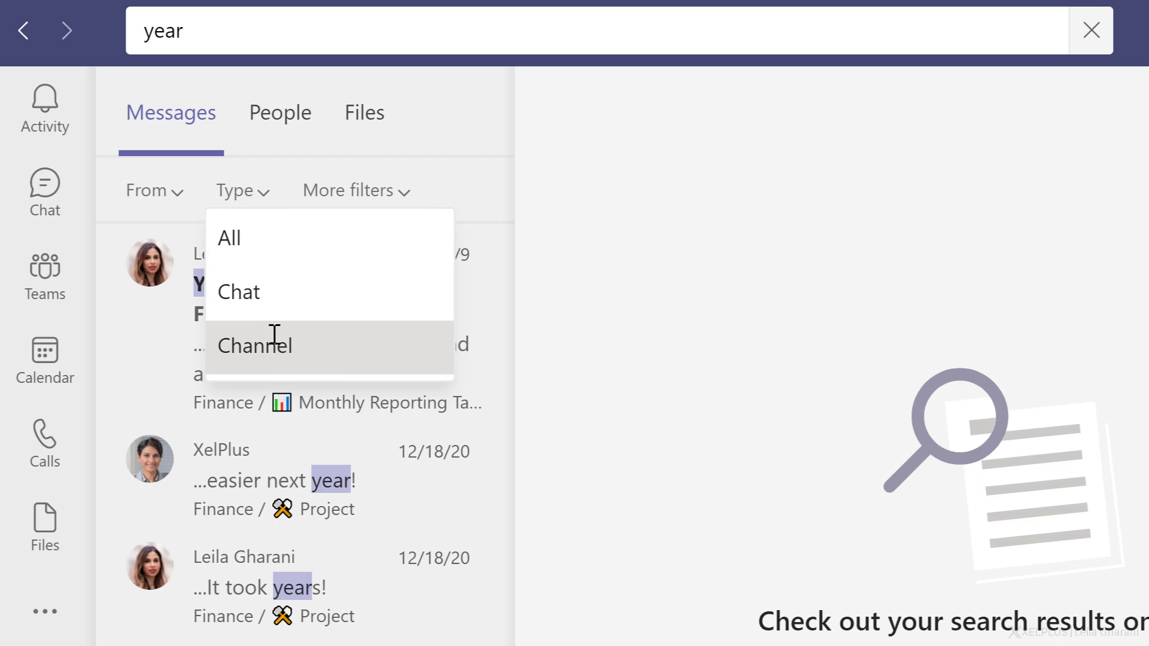
left_click(360, 200)
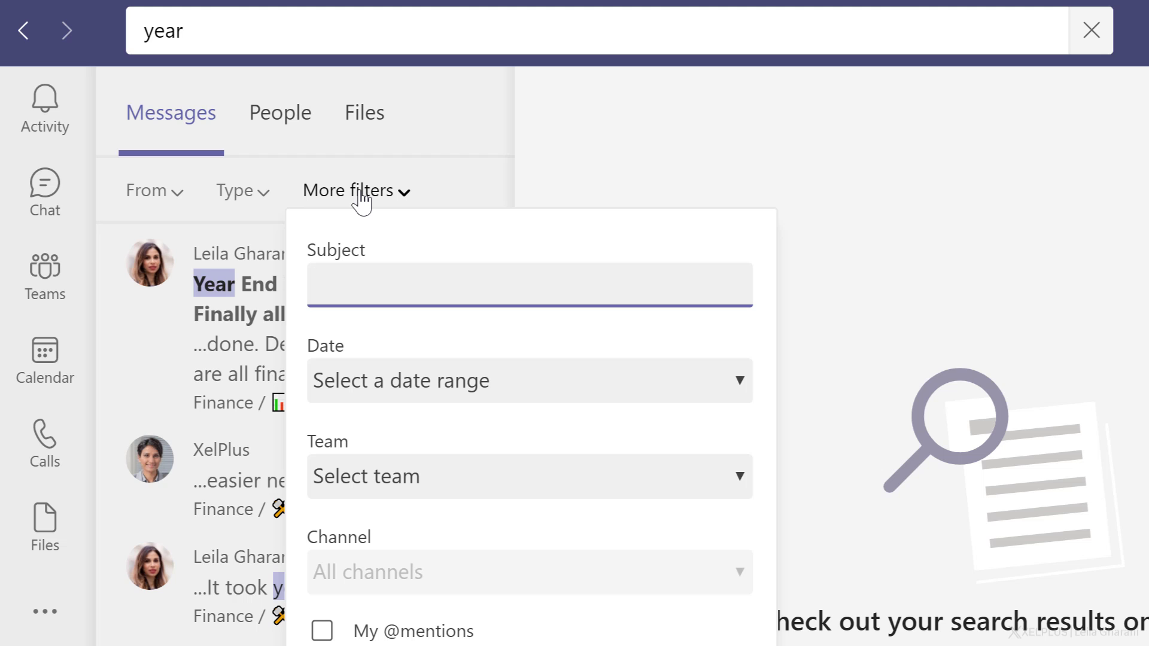
left_click(368, 137)
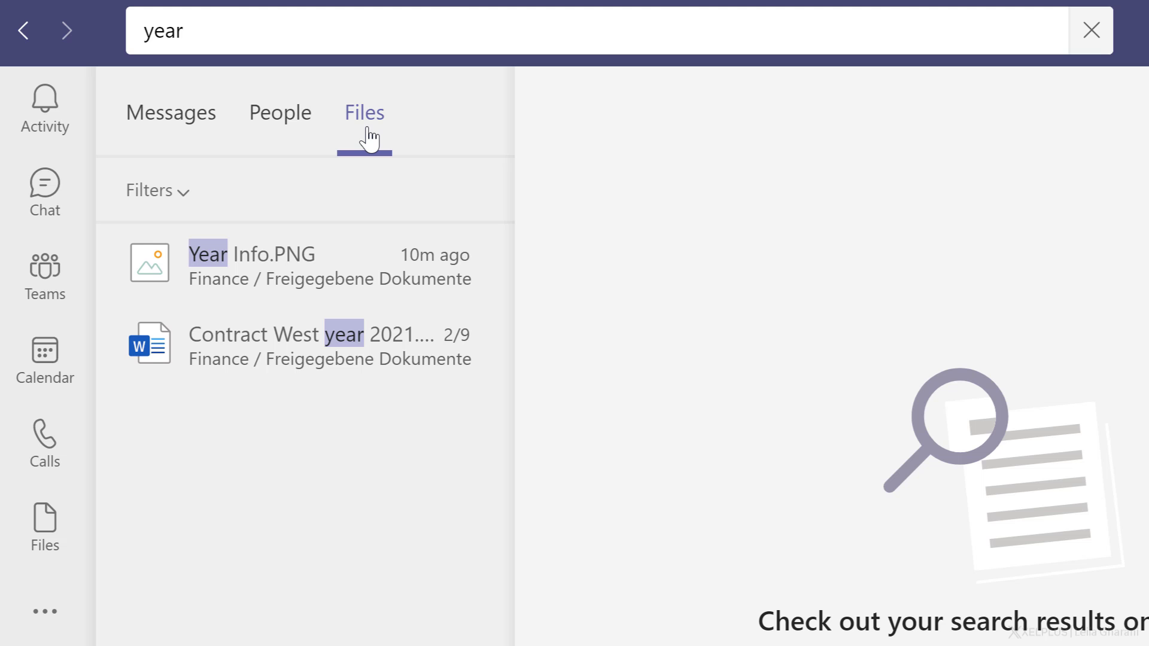
left_click(73, 272)
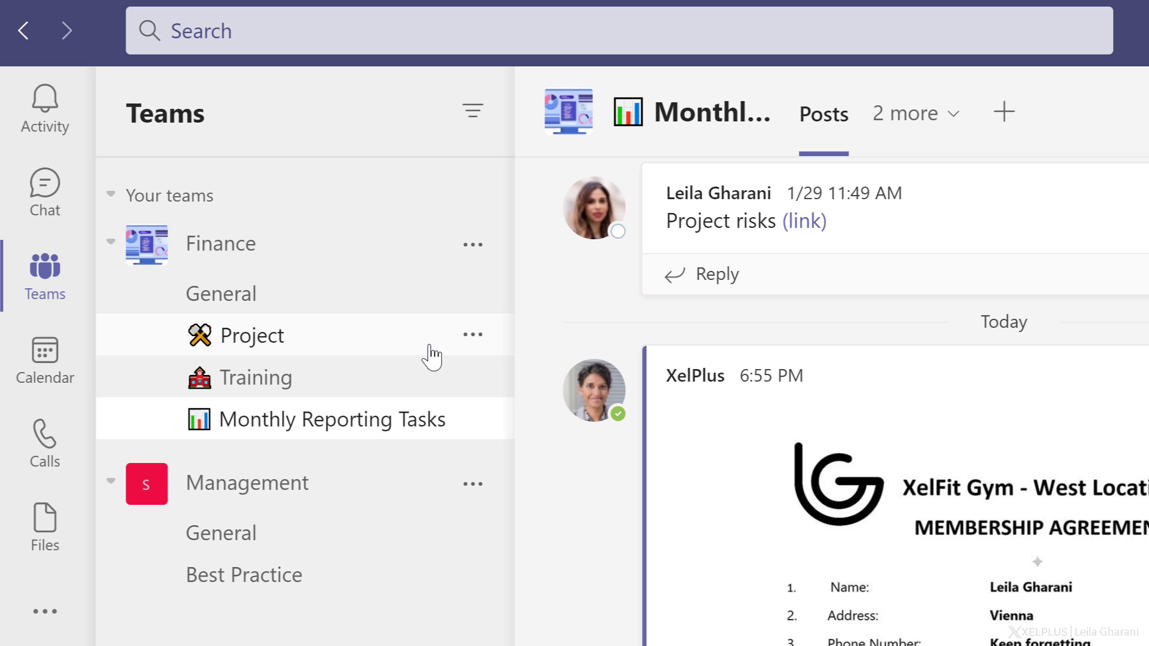
Find 'year' within the channel and open the 'Year End is Finalized!' post.
key("ctrl+f")
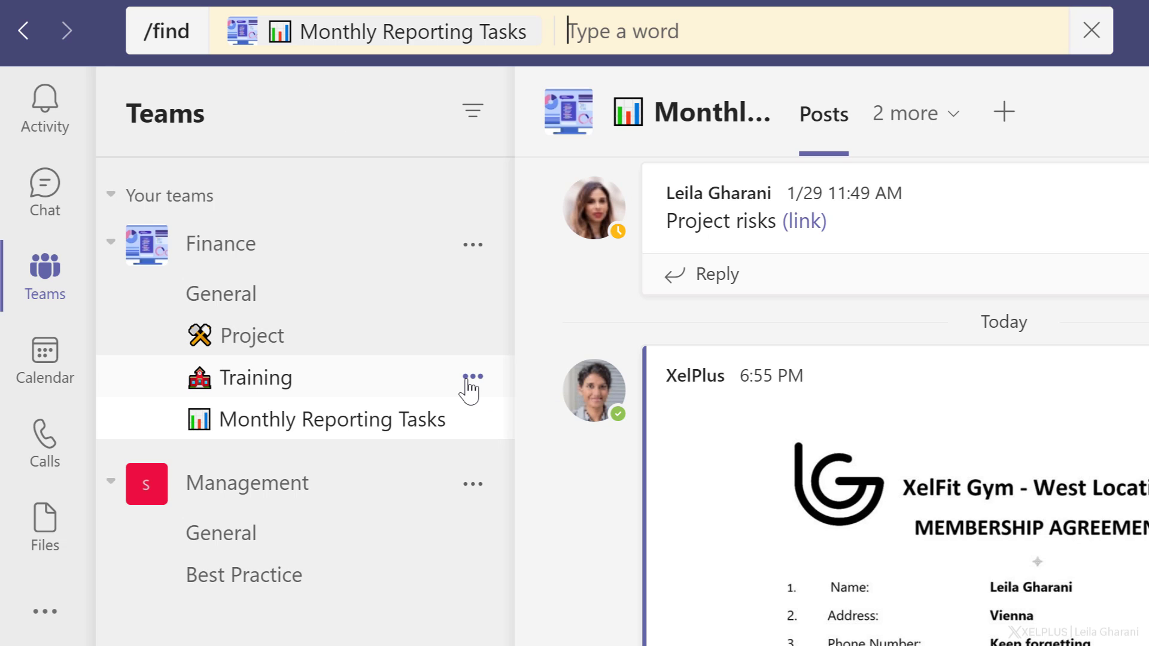
type("year")
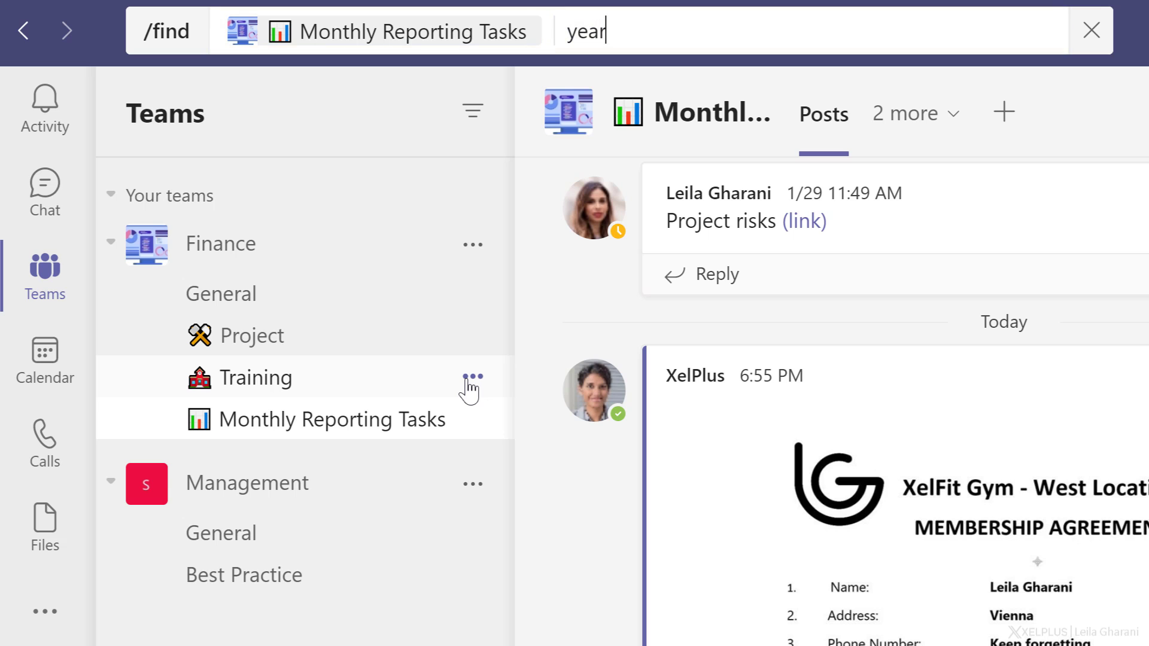
key("Return")
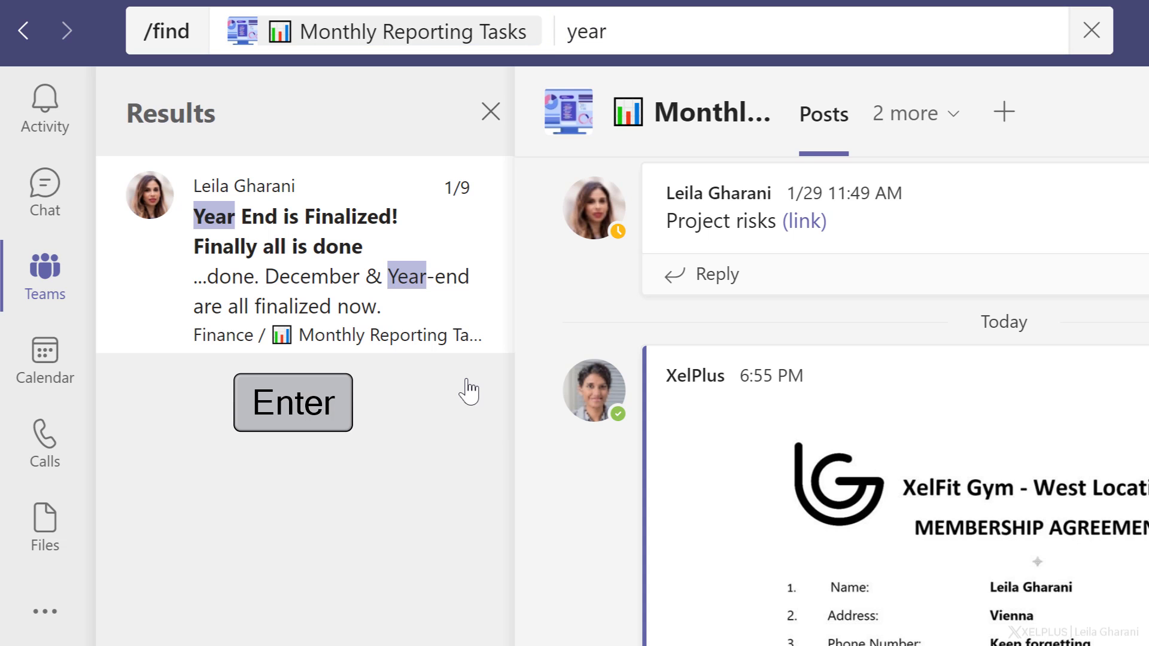
left_click(305, 264)
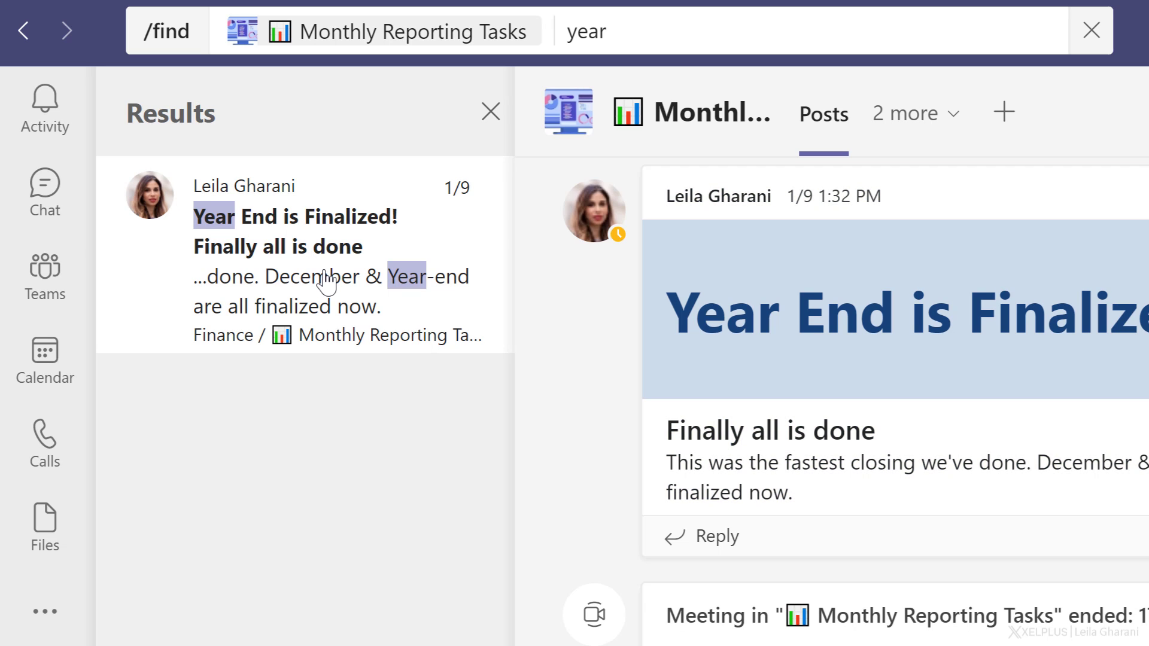
Set your status to Do not disturb with the /dnd slash command.
key("ctrl+e")
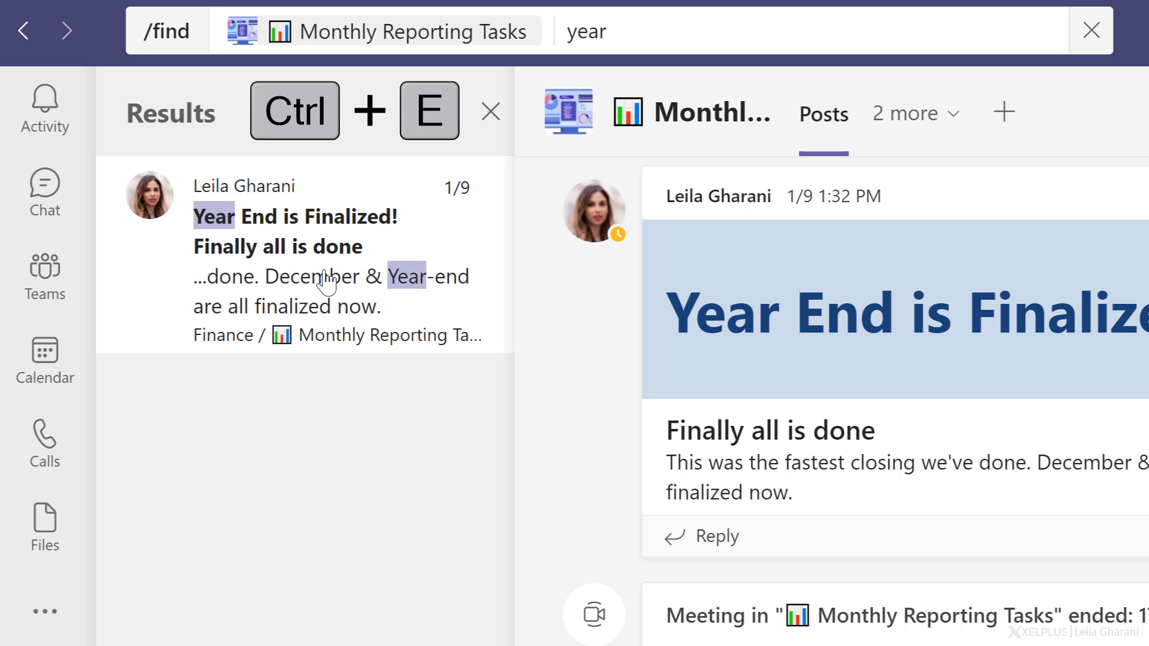
key("Escape")
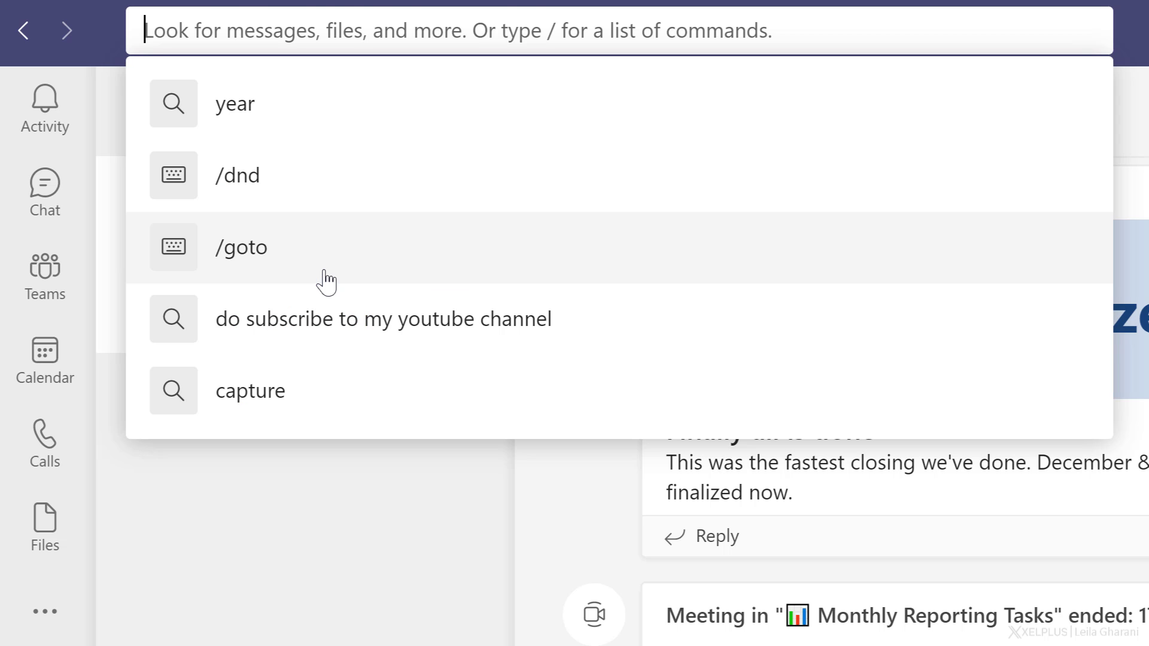
type("/")
key("Down")
key("Down")
key("Down")
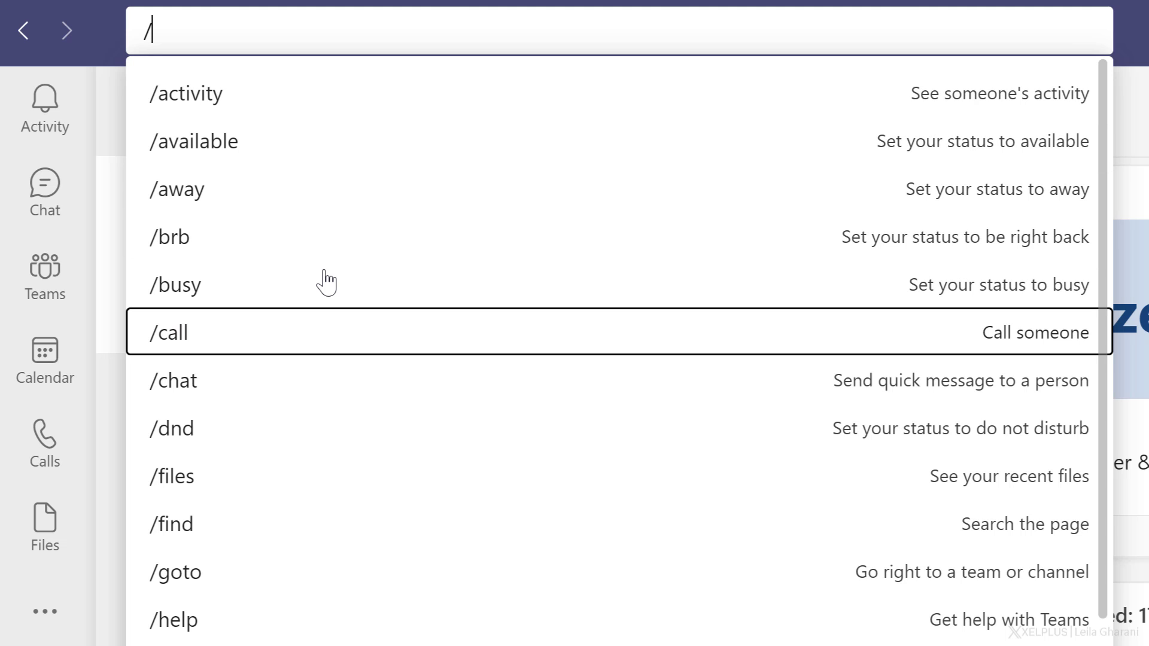
key("Down")
key("Down")
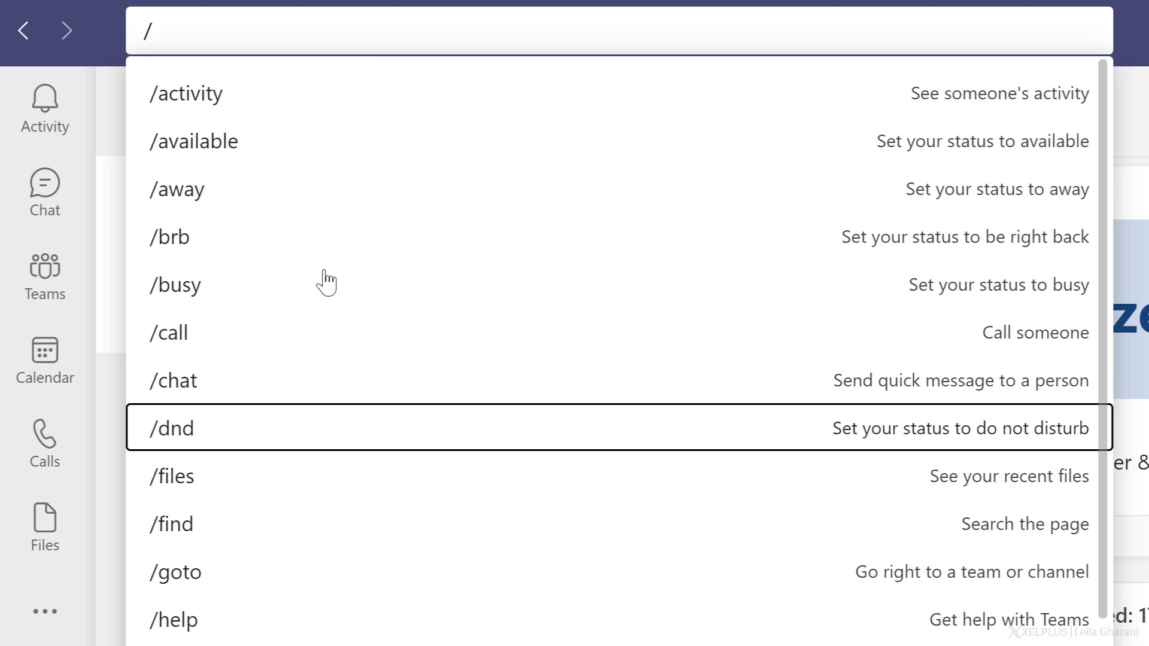
key("Return")
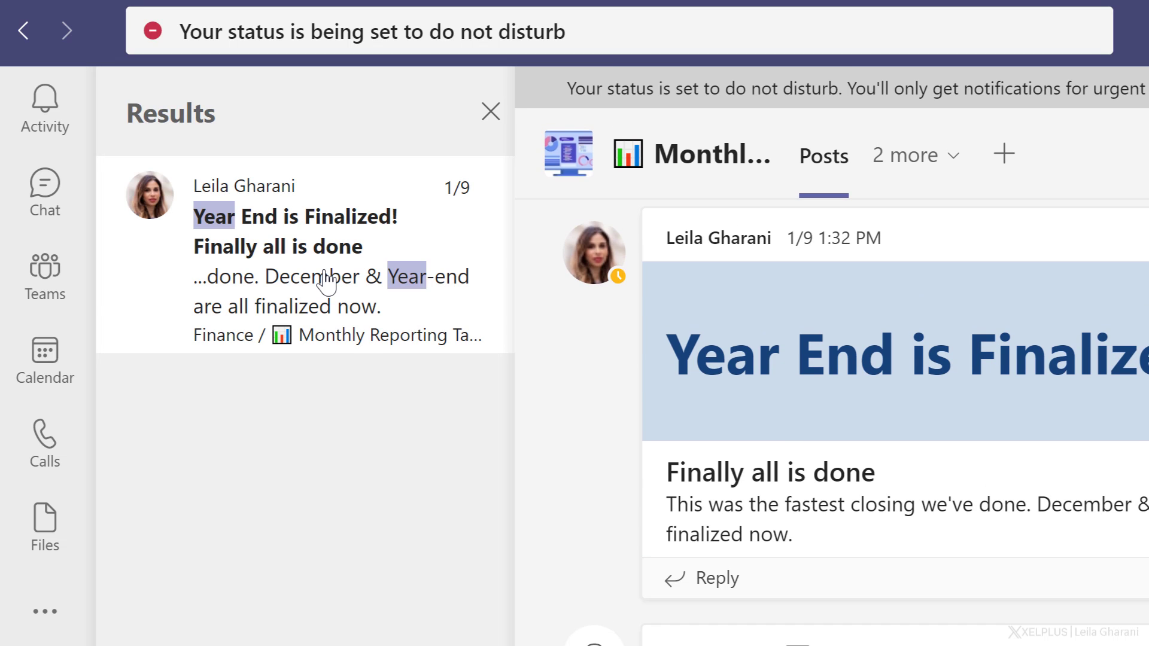
key("Escape")
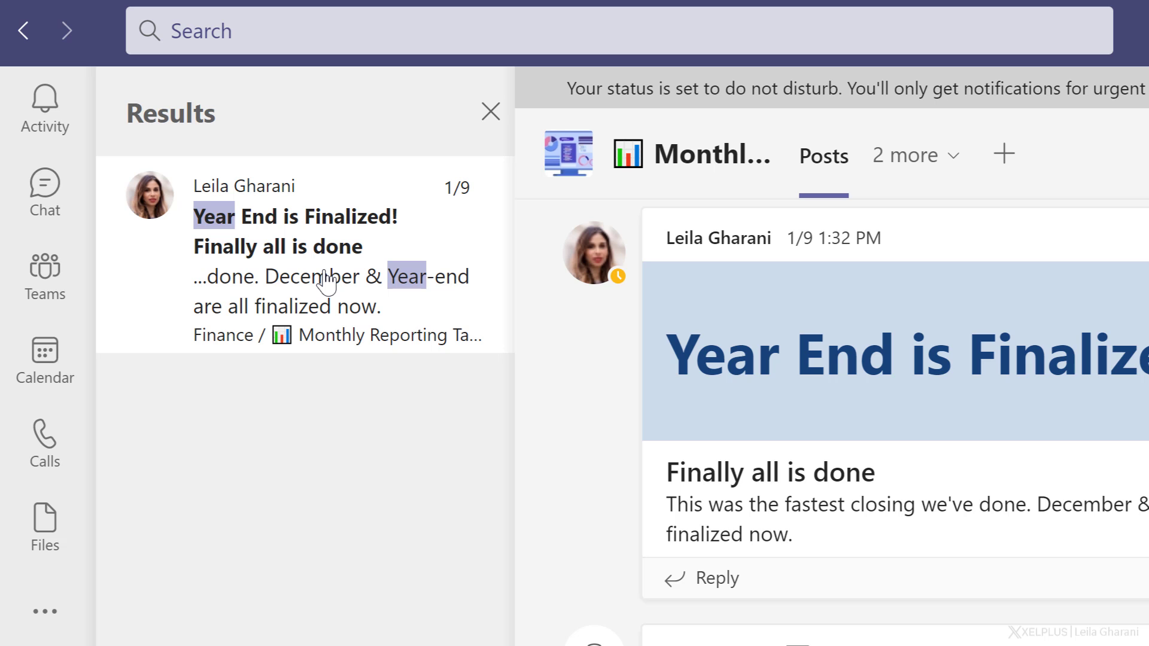
Jump to the Finance team's Training channel with Ctrl+G.
key("ctrl+g")
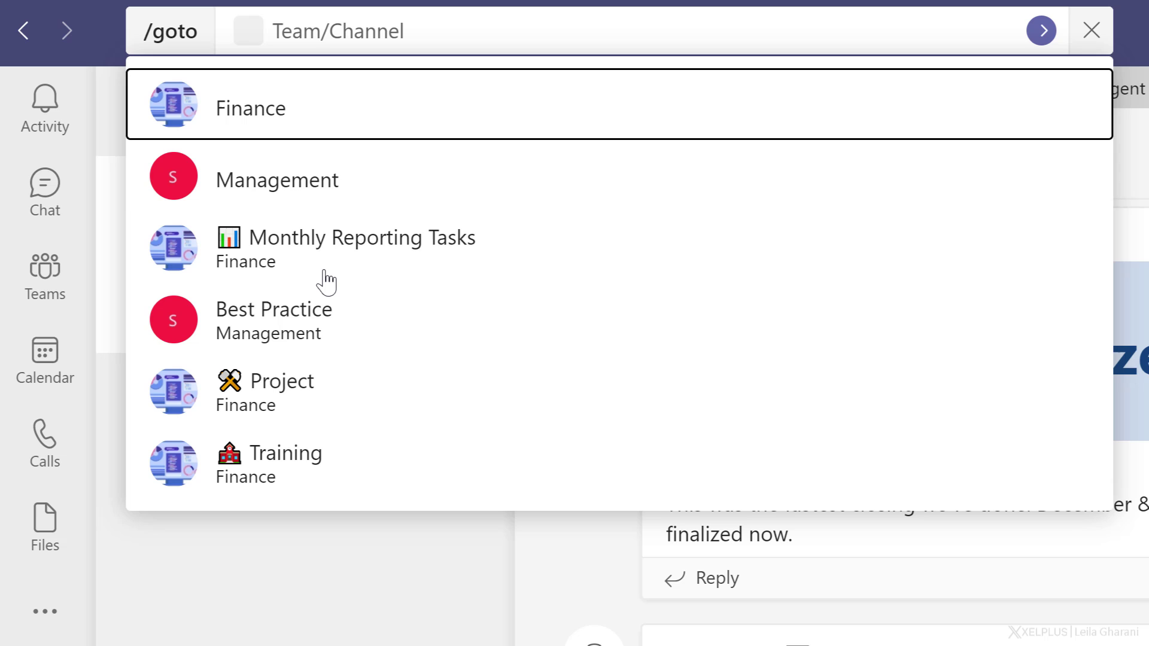
key("Down")
key("Down")
key("Down")
key("Down")
key("Down")
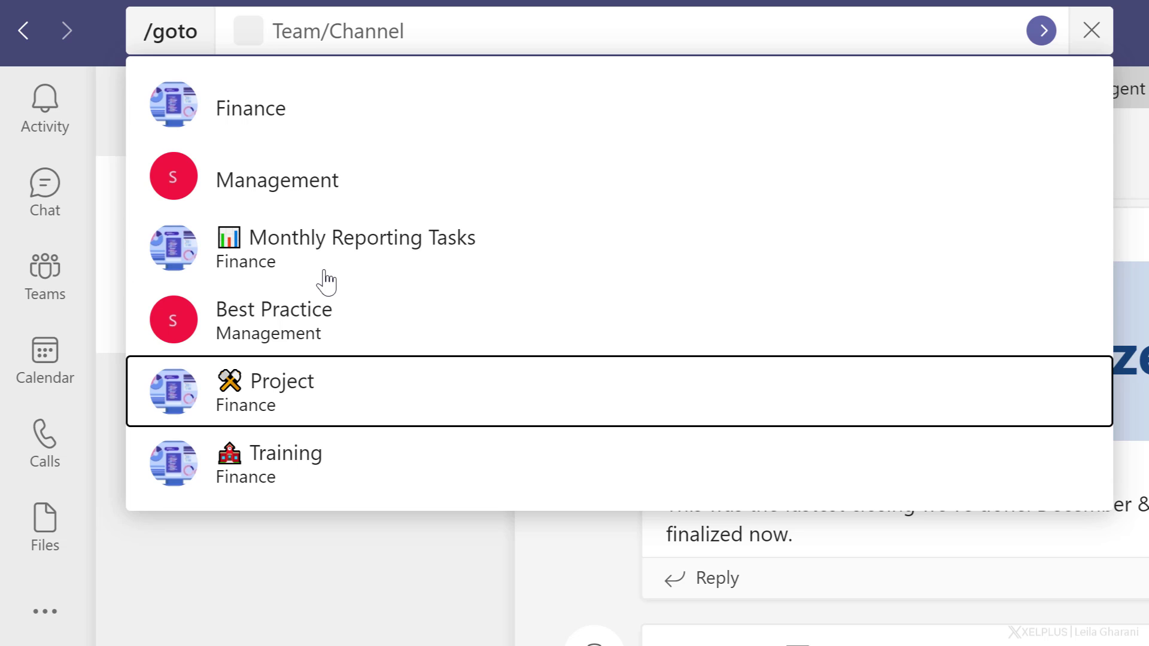
key("Return")
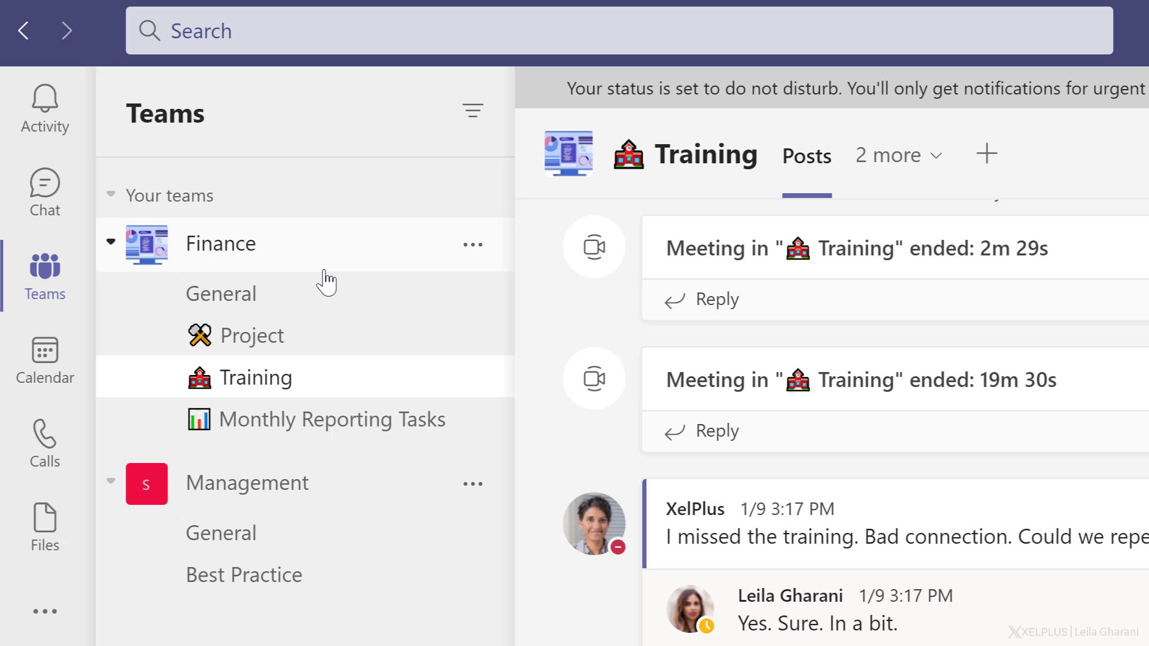
Start a new chat, then cycle through Activity, Chat, Teams, Calendar, Calls and Files.
key("ctrl+n")
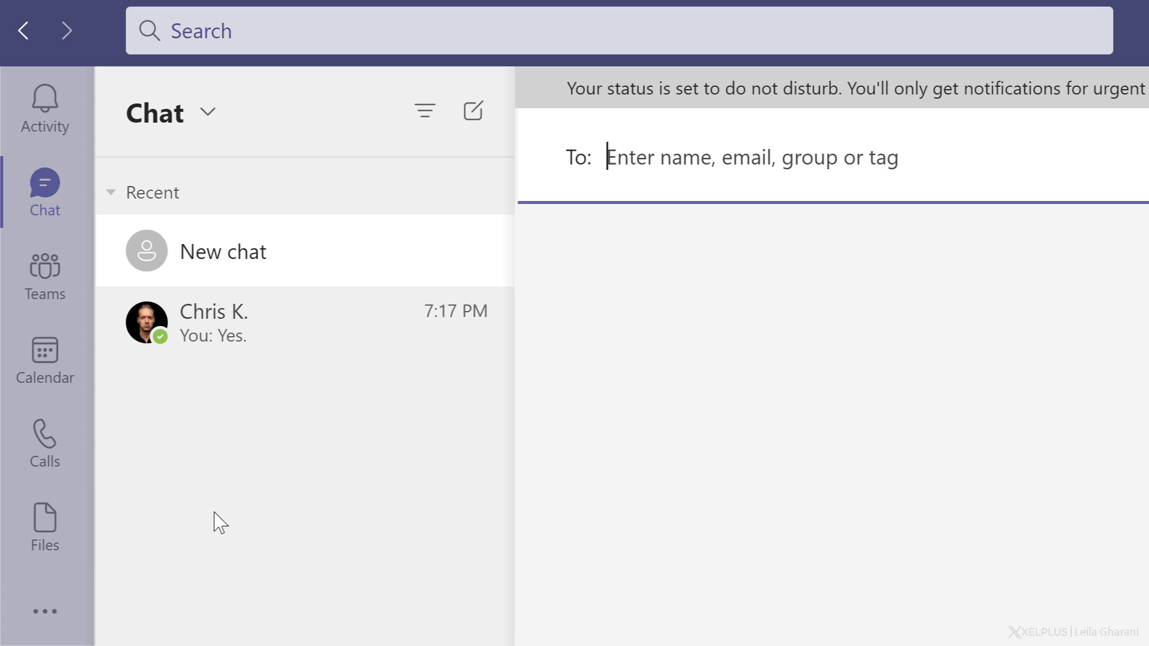
key("ctrl+1")
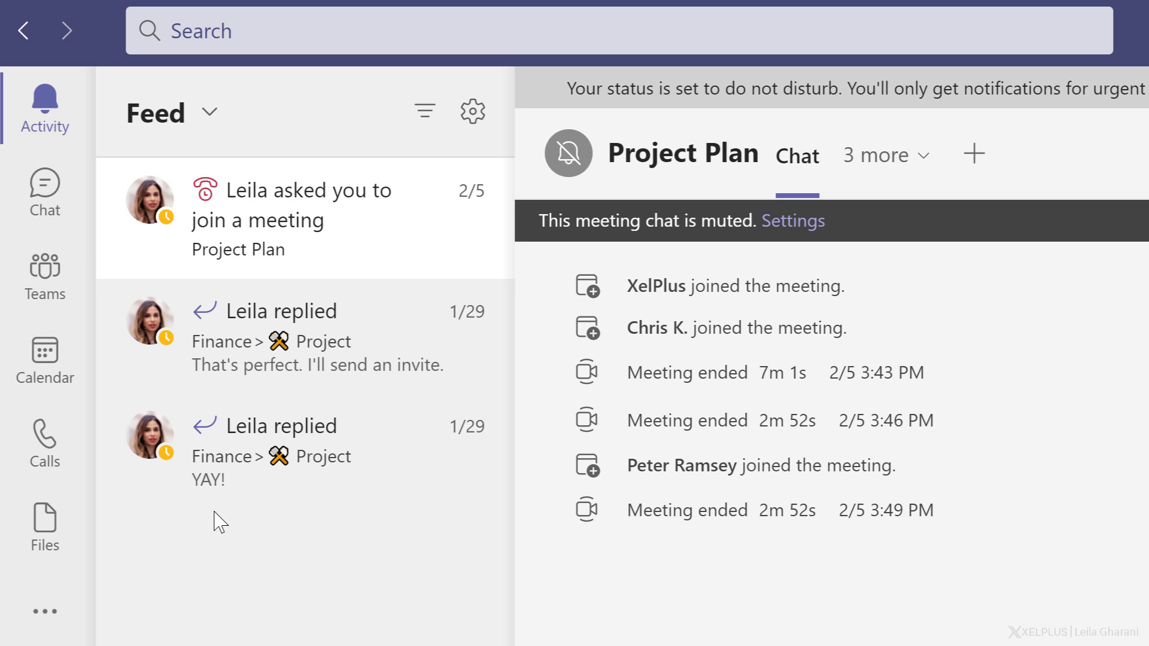
key("ctrl+2")
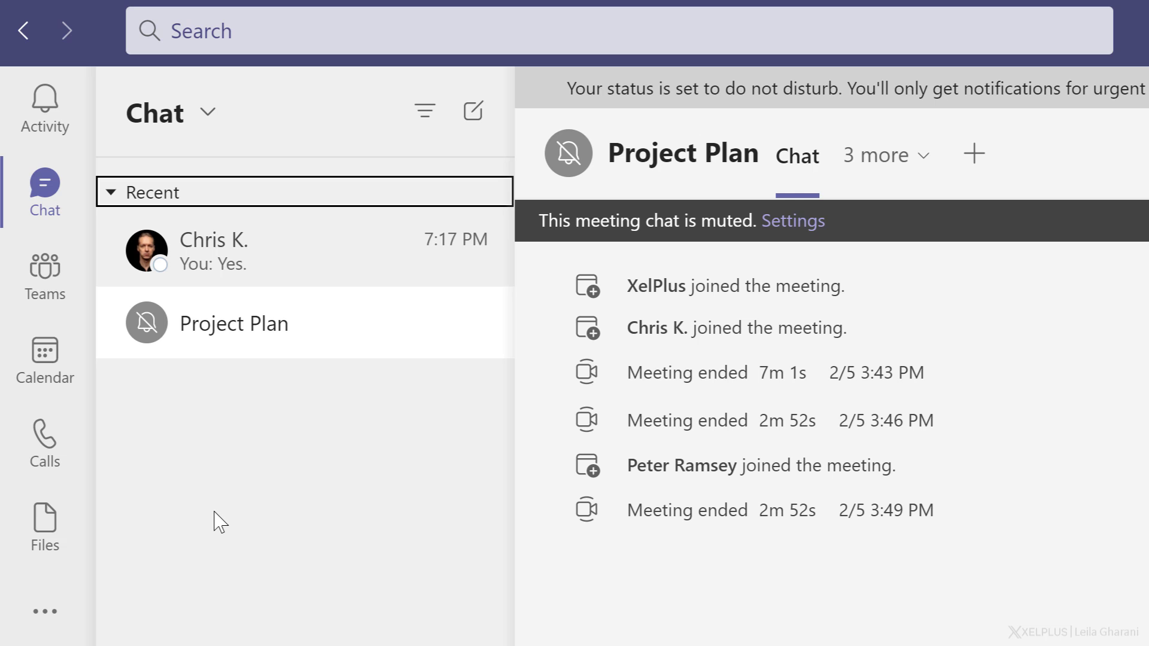
key("ctrl+3")
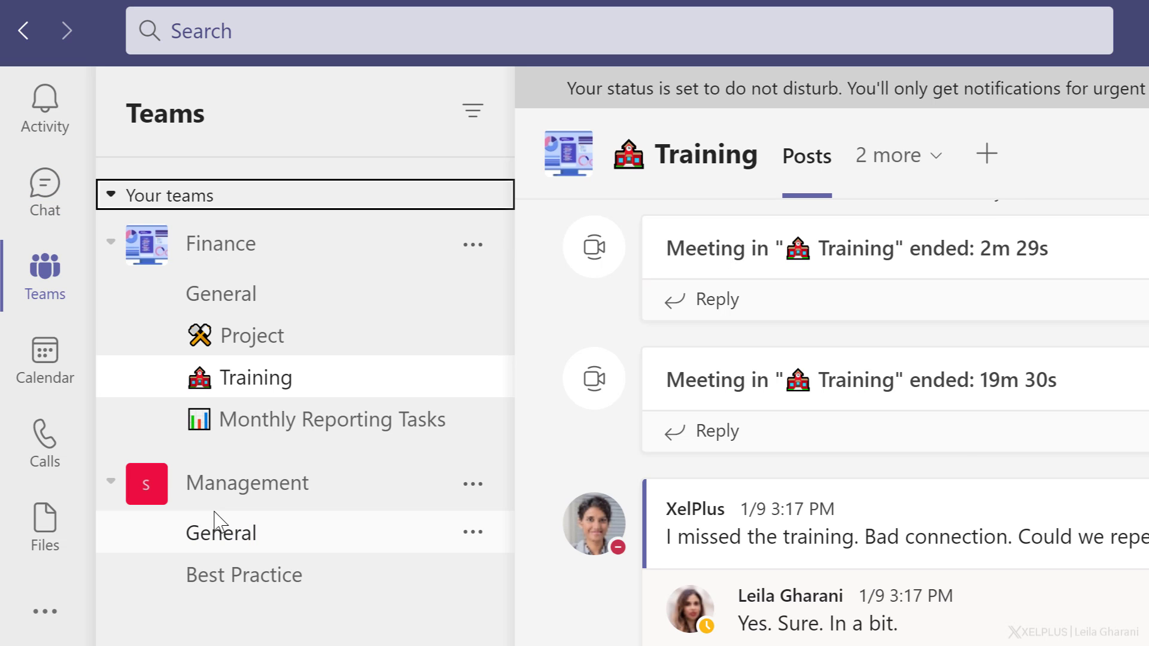
key("ctrl+4")
key("ctrl+5")
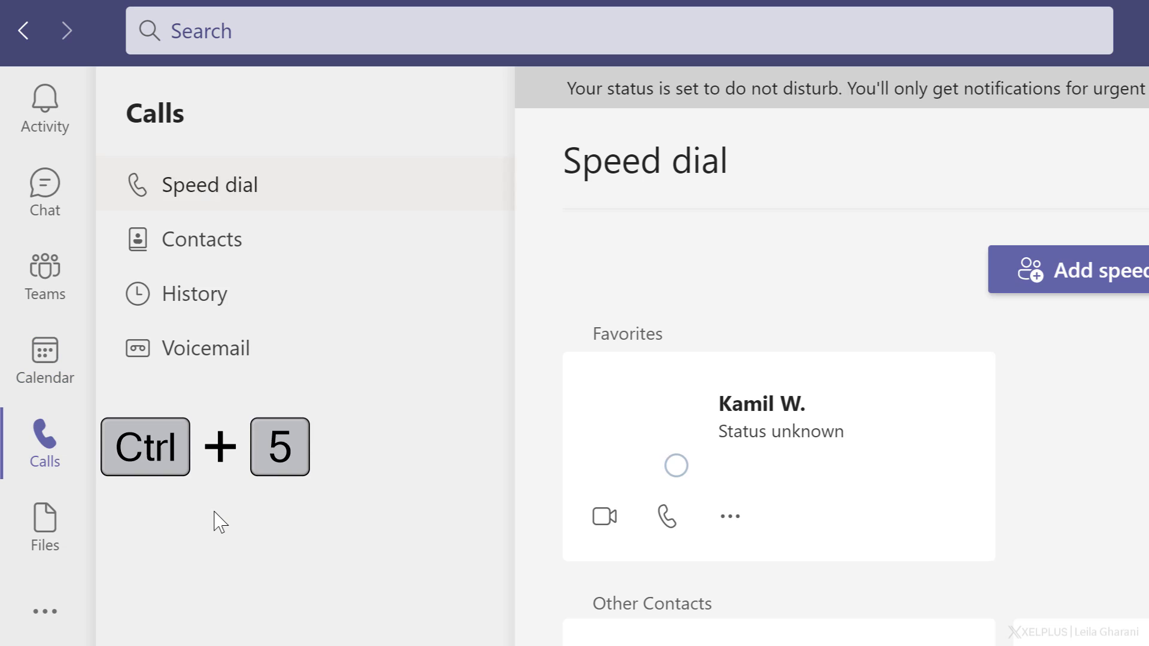
key("ctrl+6")
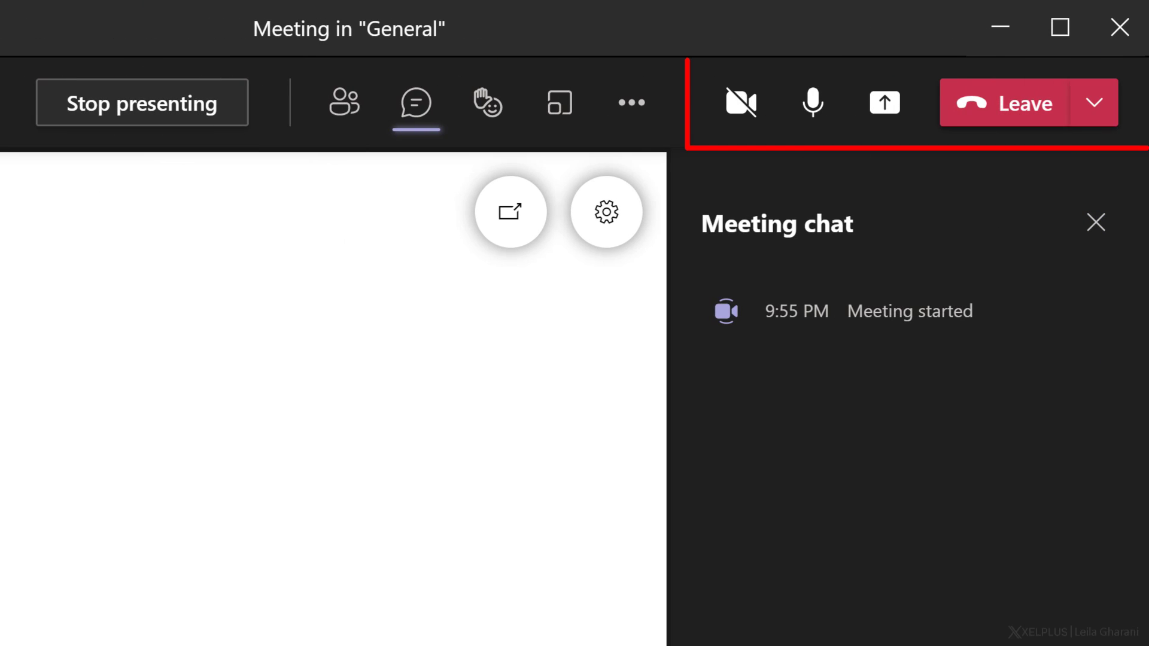
Mute and unmute the microphone, then toggle the camera using keyboard shortcuts.
key("ctrl+shift+m")
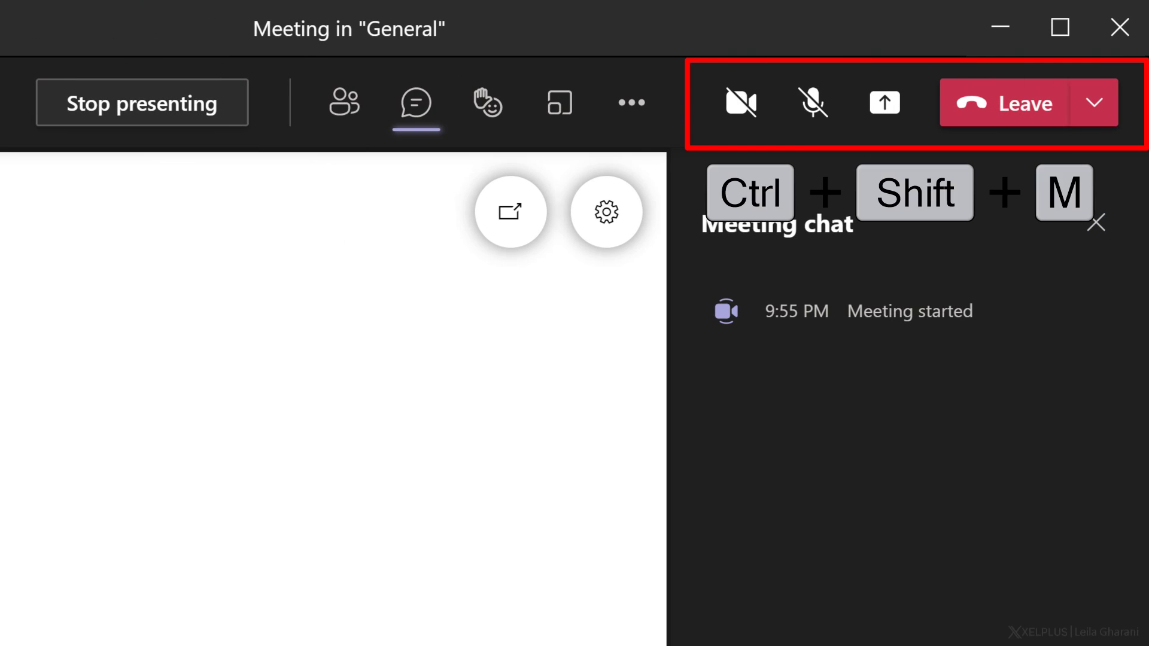
key("ctrl+shift+m")
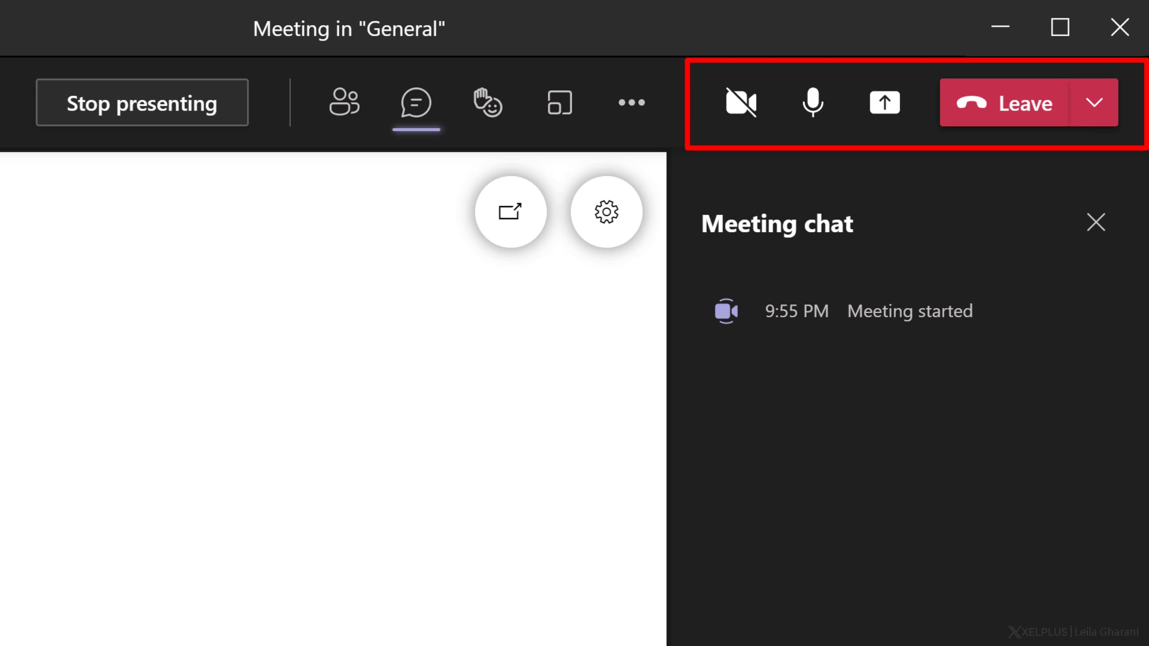
key("ctrl+shift+o")
key("ctrl+shift+o")
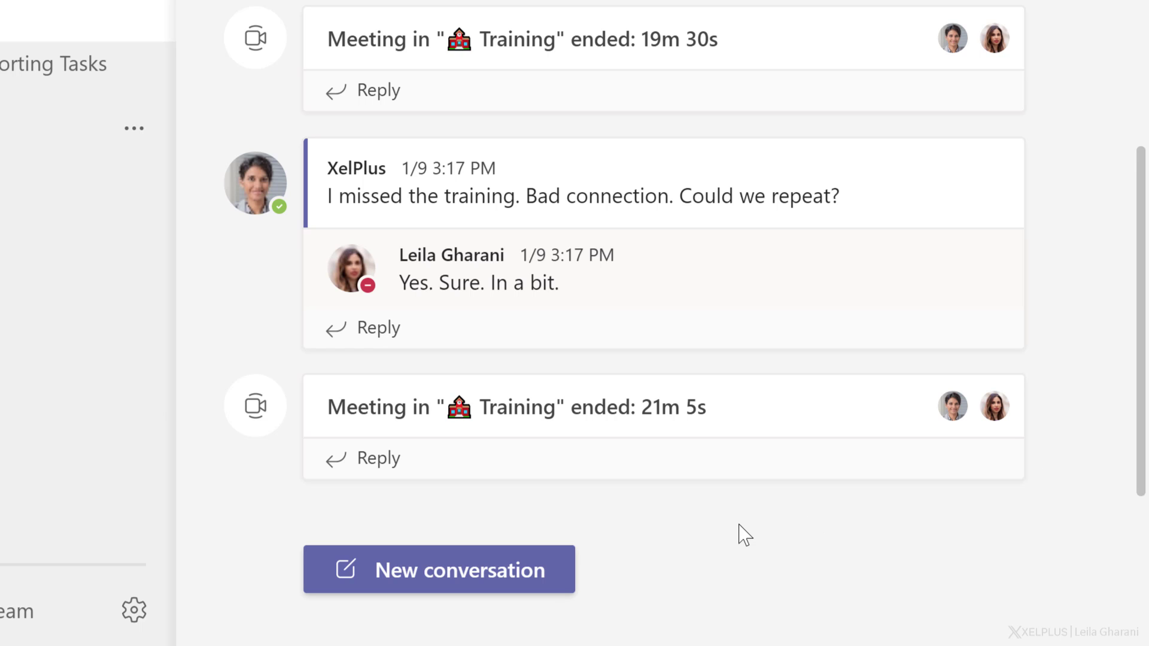
Drop the Contract West.docx email attachment into a new Training channel post.
left_click(506, 570)
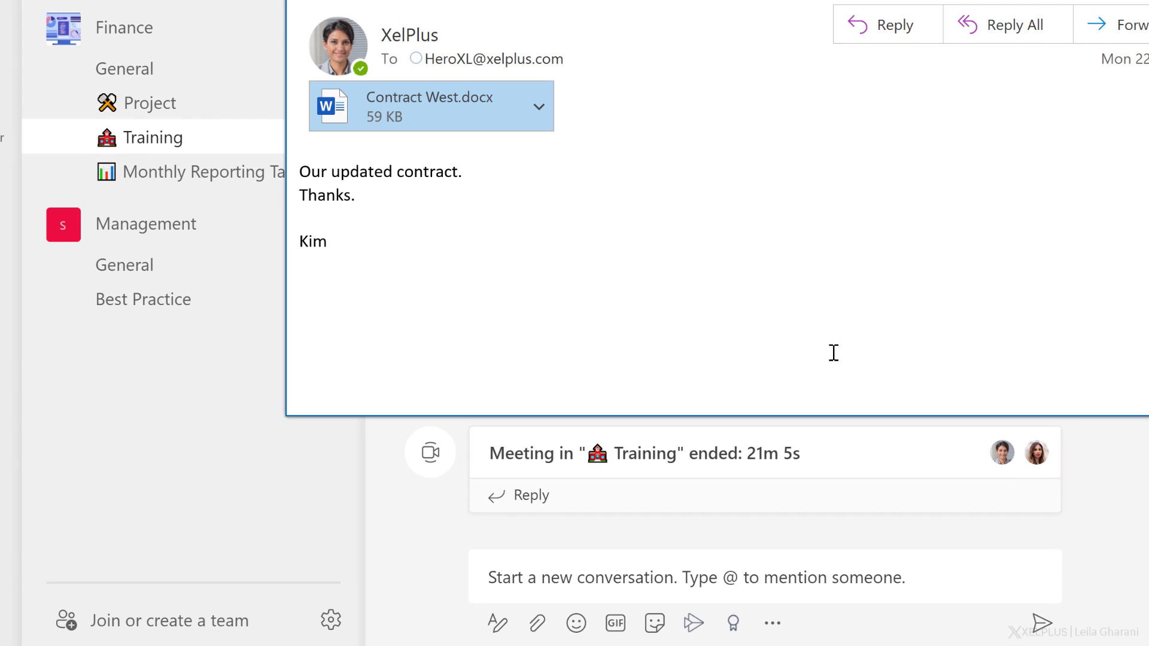
mouse_move(459, 102)
left_mouse_down()
mouse_move(508, 194)
mouse_move(580, 504)
mouse_move(581, 572)
left_mouse_up()
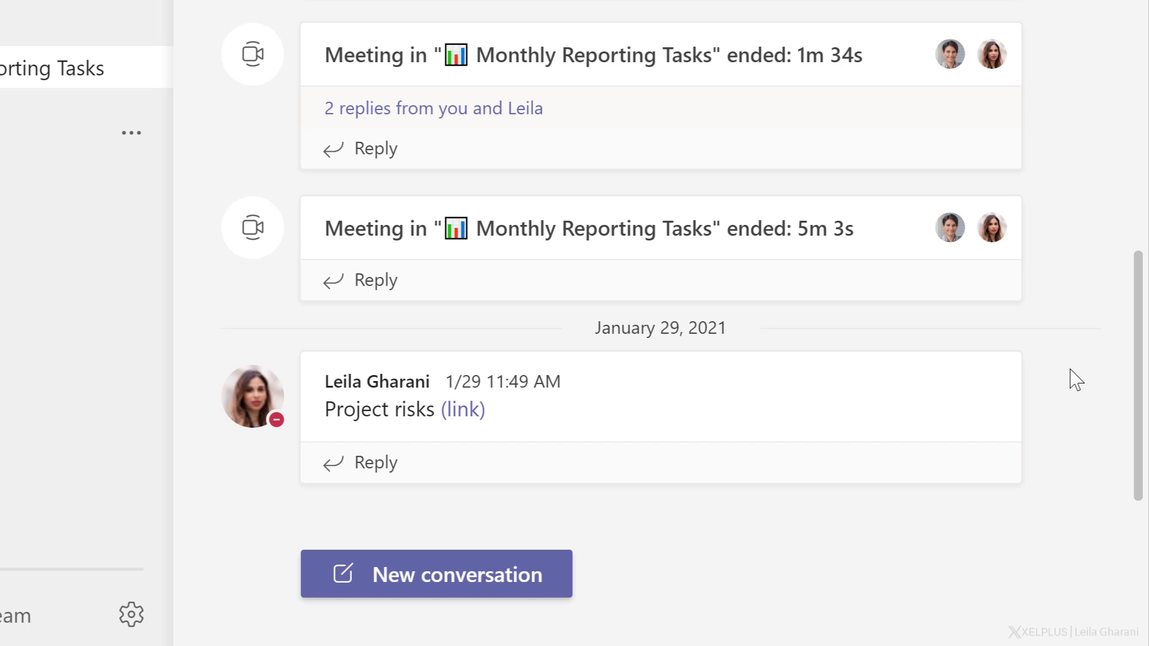
Share the Project risks message to Outlook and send it to the suggested recipient.
mouse_move(978, 388)
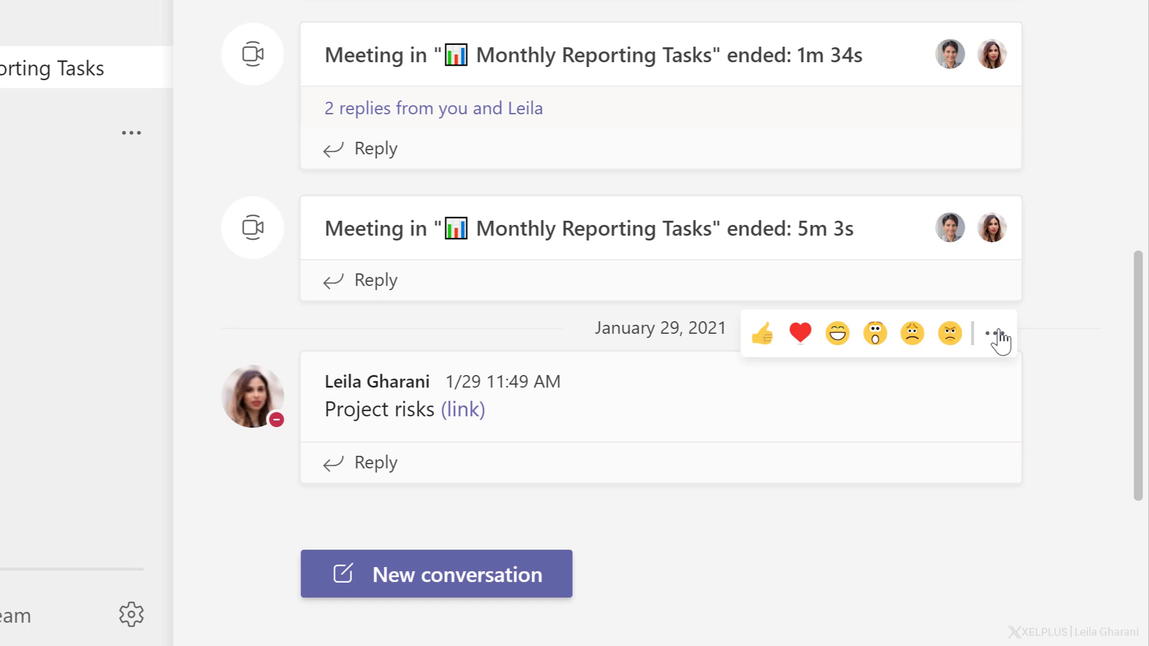
left_click(995, 335)
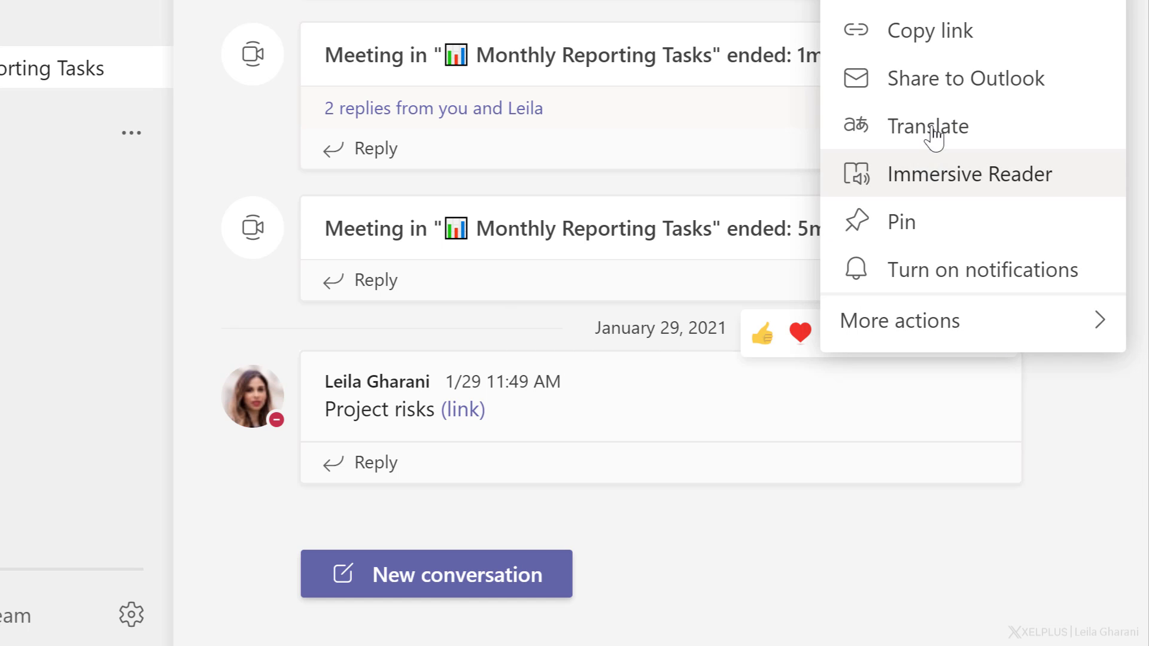
left_click(933, 89)
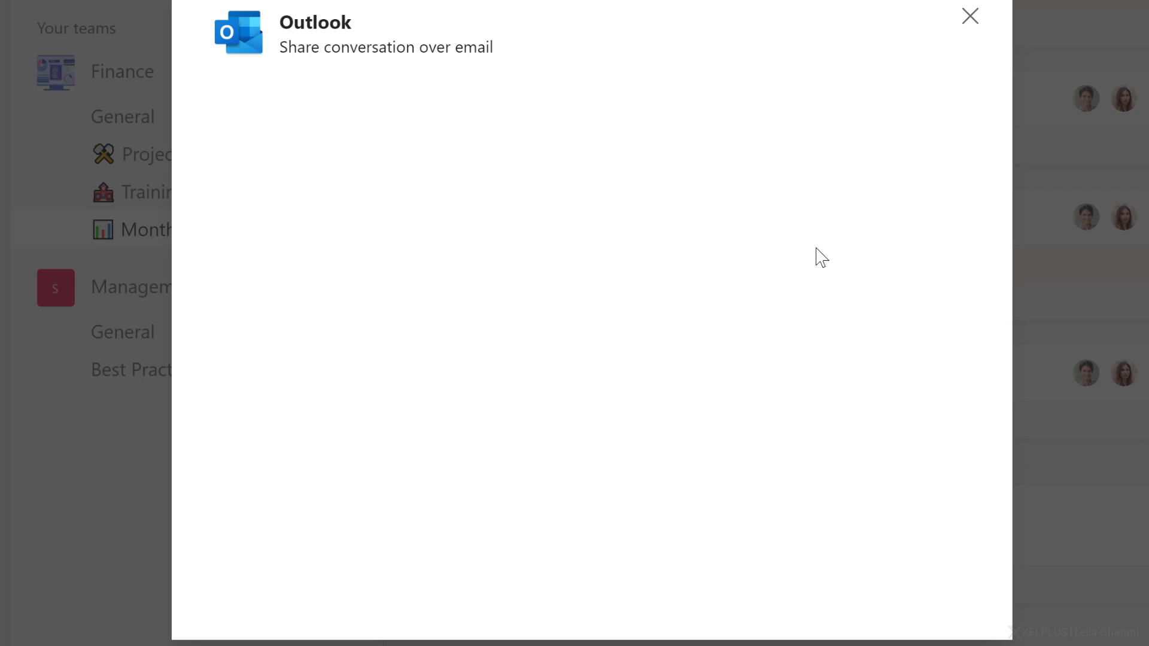
scroll(775, 282, "down", 10)
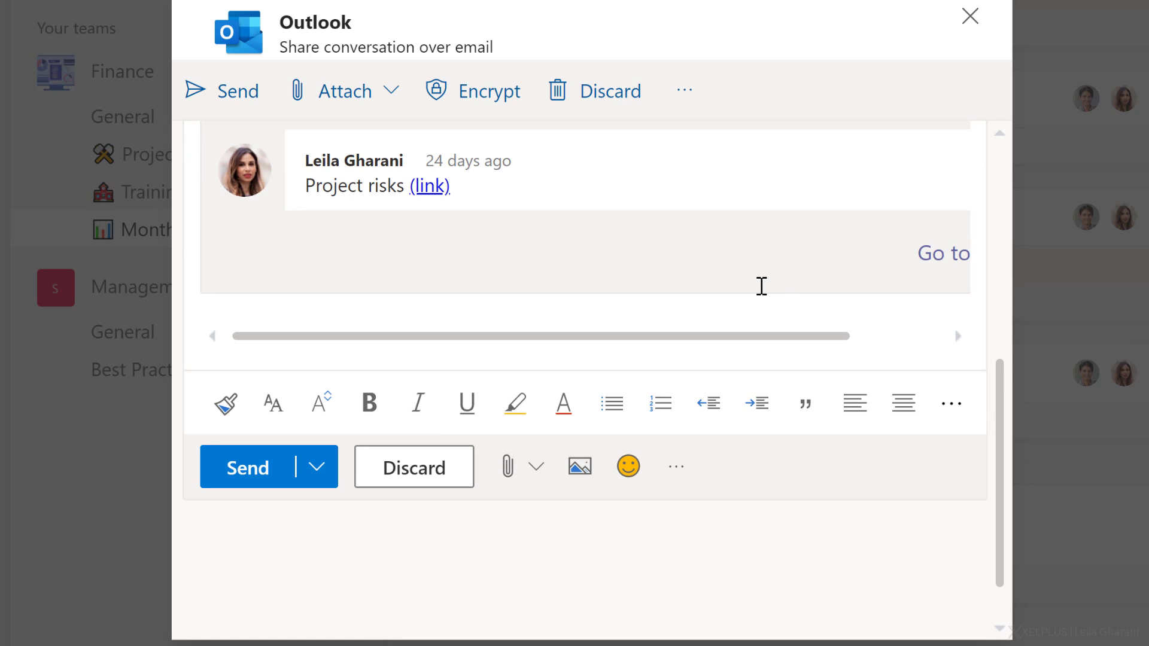
scroll(759, 285, "up", 10)
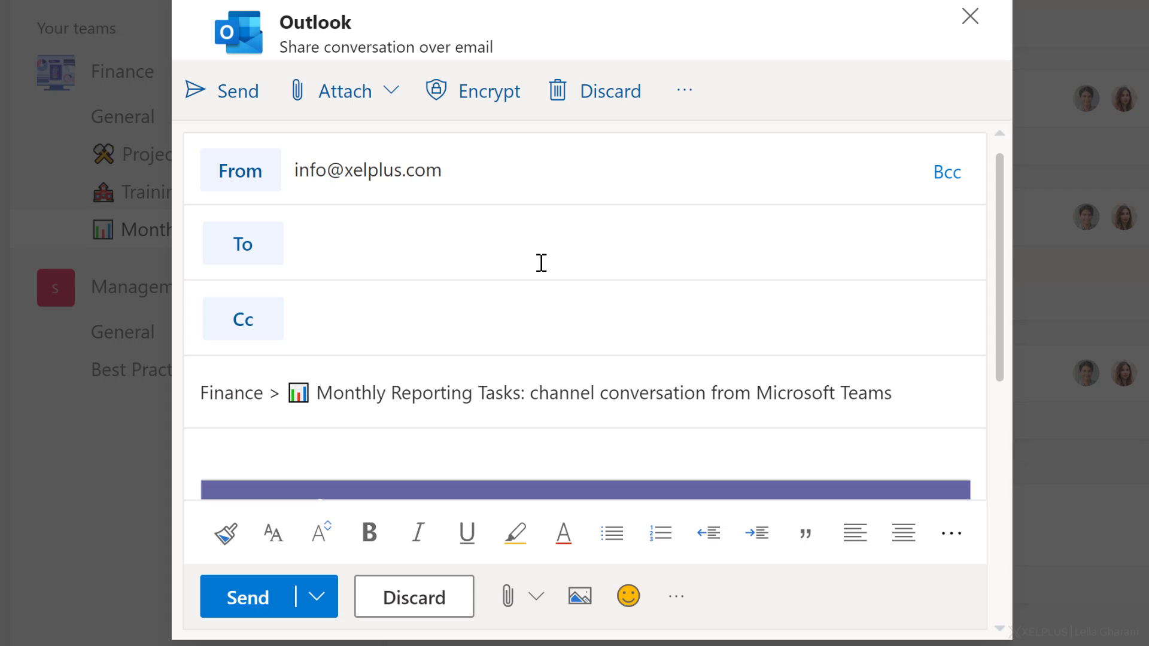
left_click(541, 263)
type("heroxl")
left_click(590, 299)
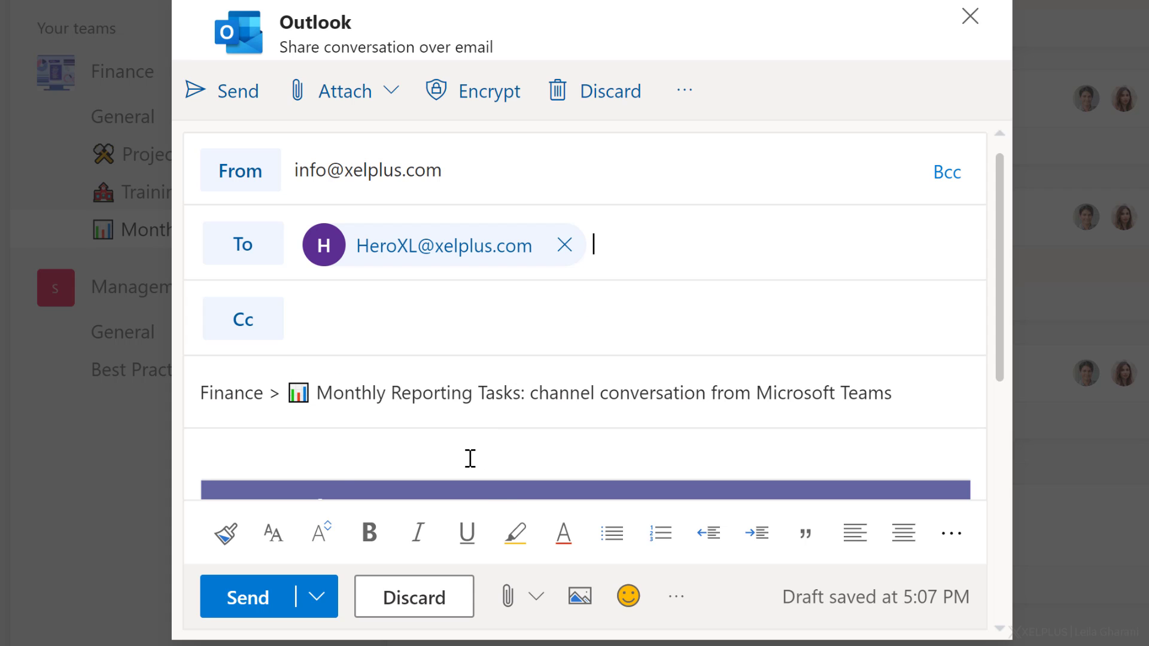
scroll(470, 458, "down", 4)
scroll(469, 436, "up", 4)
left_click(239, 106)
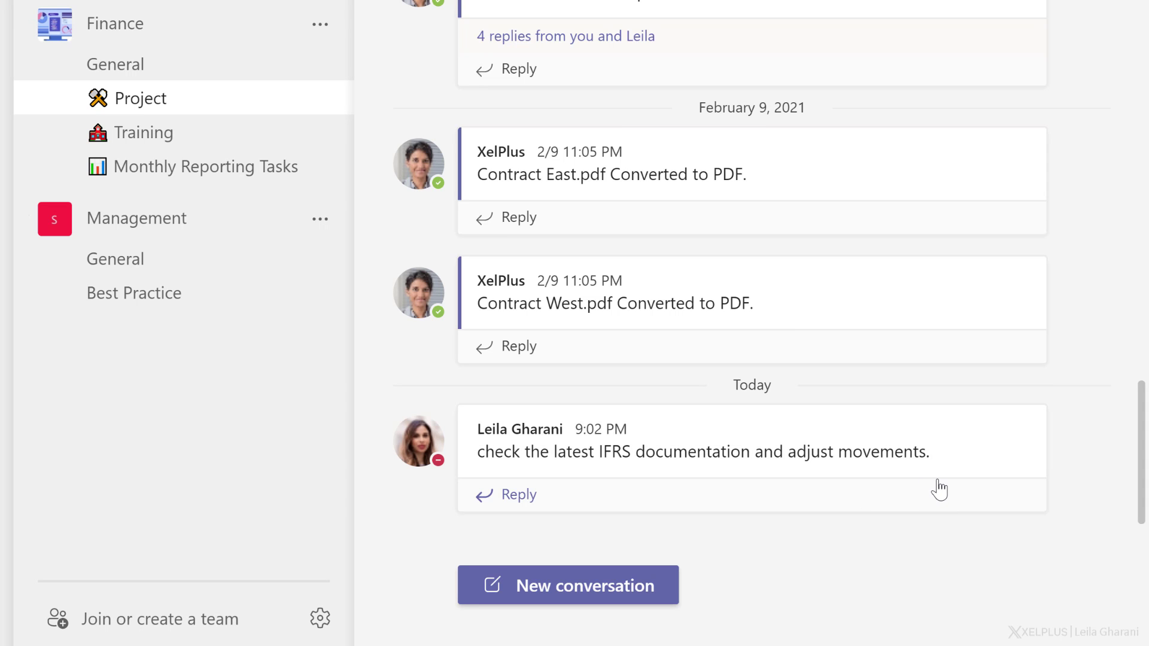
Search the additional apps for 'power au' and open Power Automate's details.
mouse_move(1005, 452)
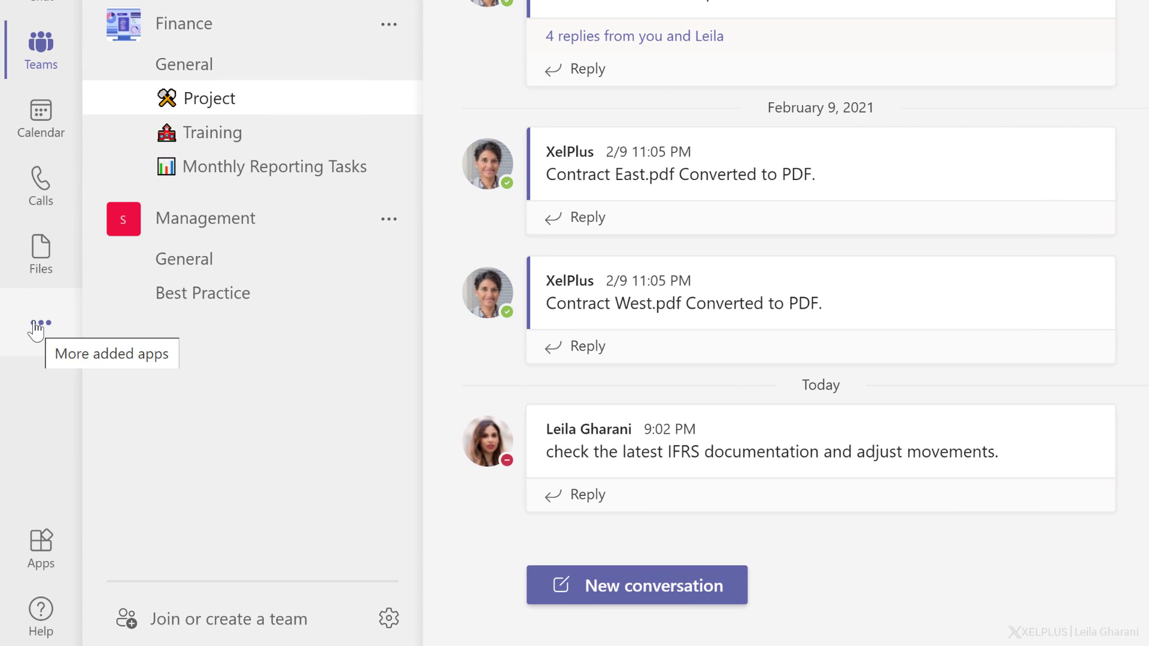
left_click(36, 326)
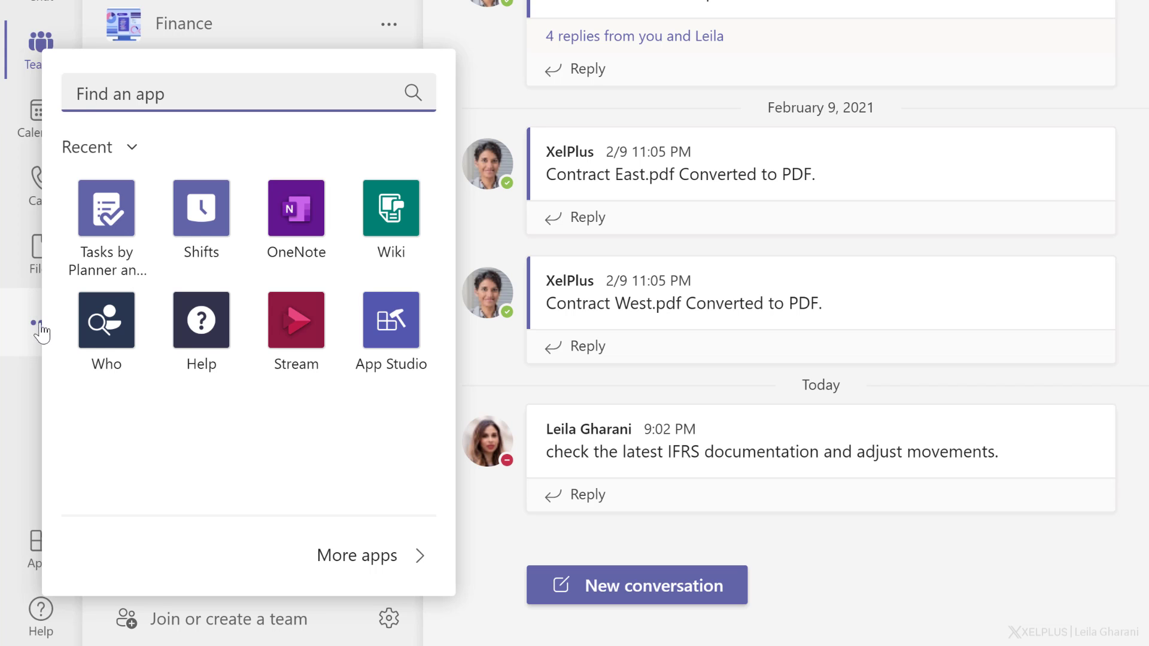
type("power au")
left_click(143, 165)
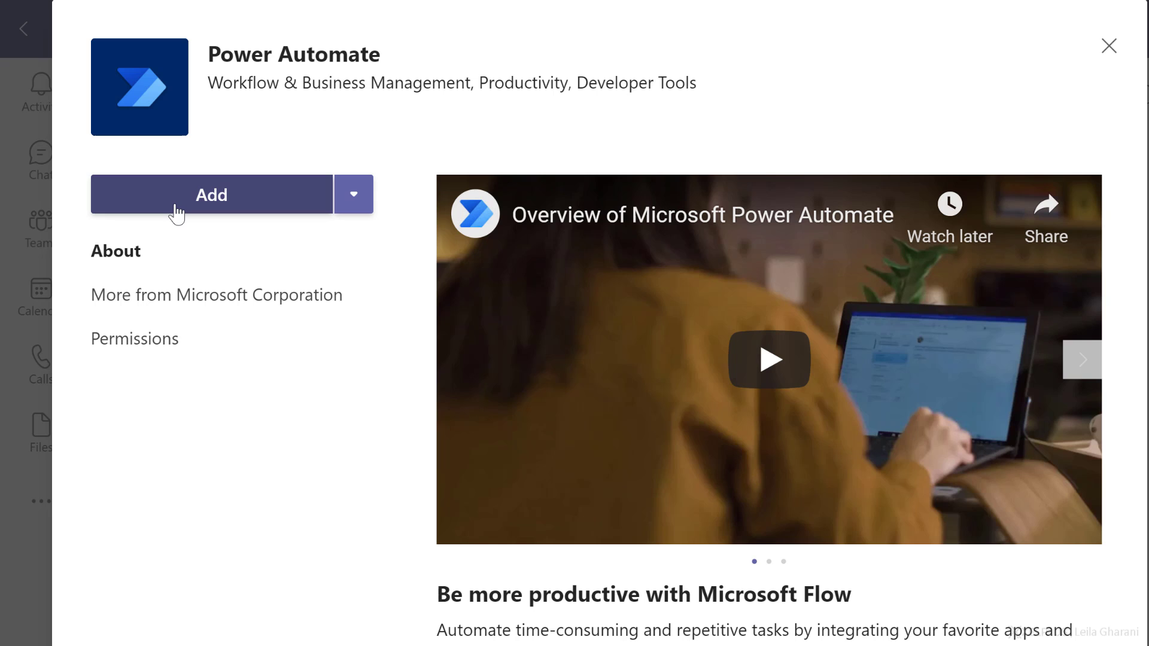
Add Power Automate and review the Microsoft Teams flows filter choices.
left_click(176, 213)
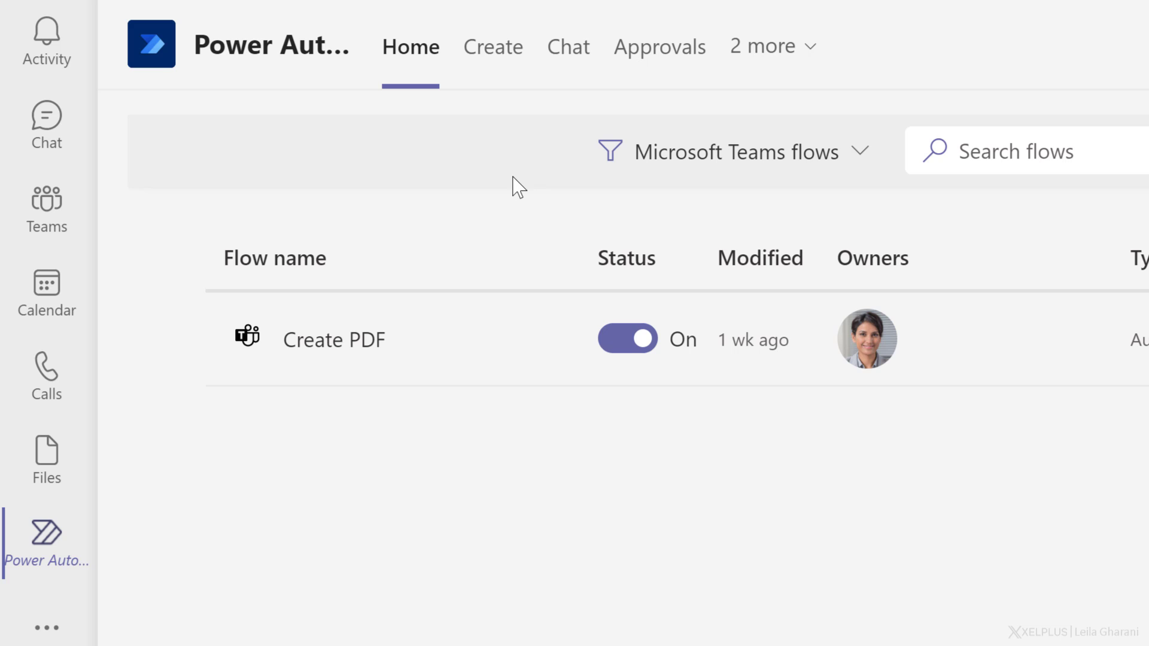
left_click(712, 169)
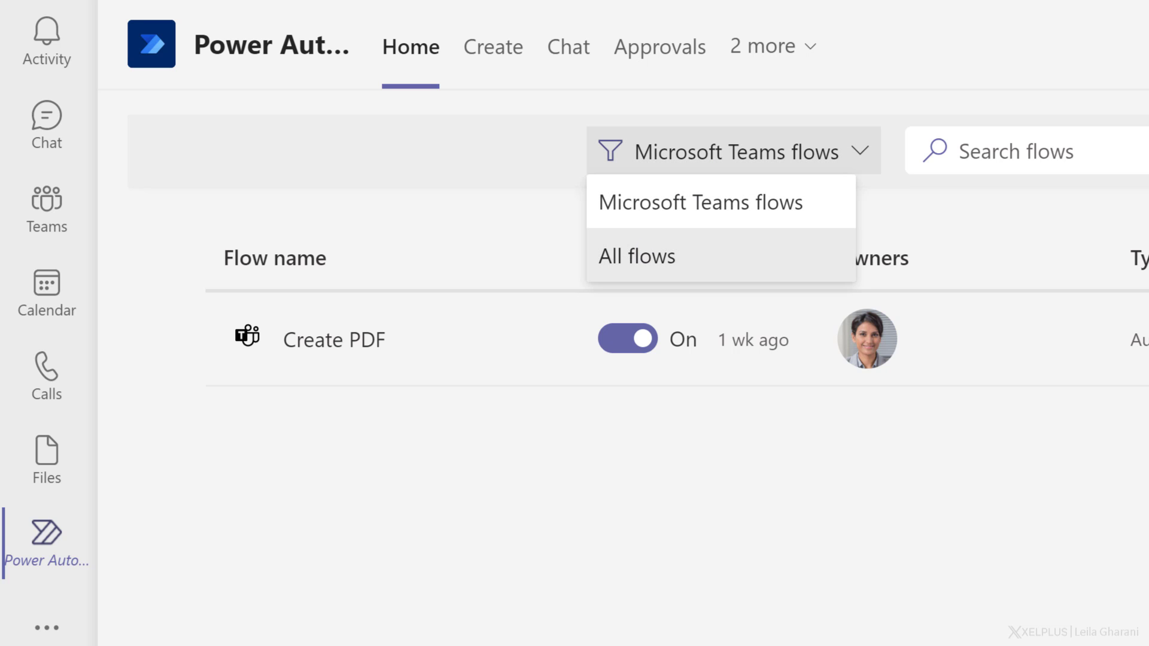
left_click(982, 157)
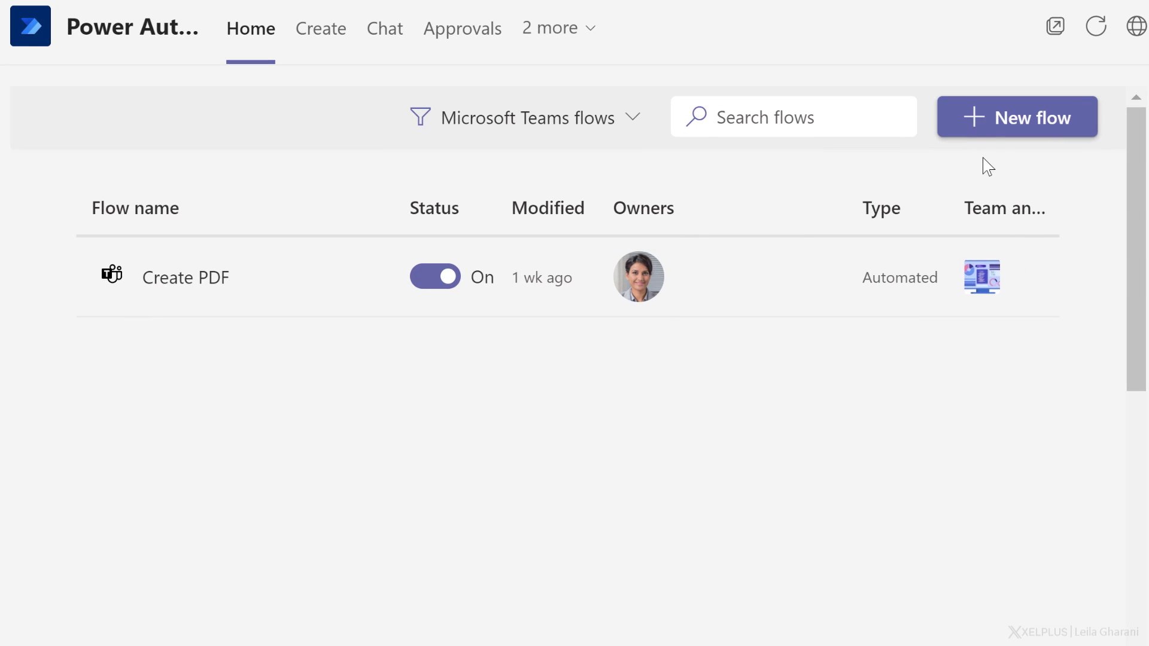
Start a new flow and search the templates for 'planner'.
left_click(990, 134)
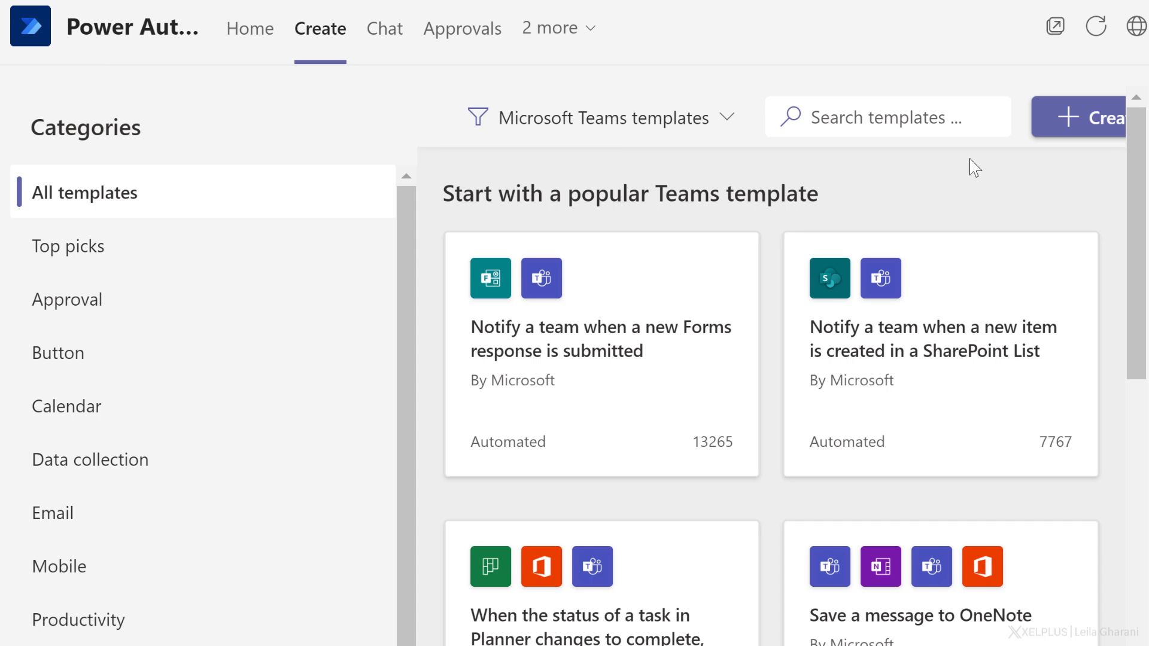
left_click(949, 120)
type("planner")
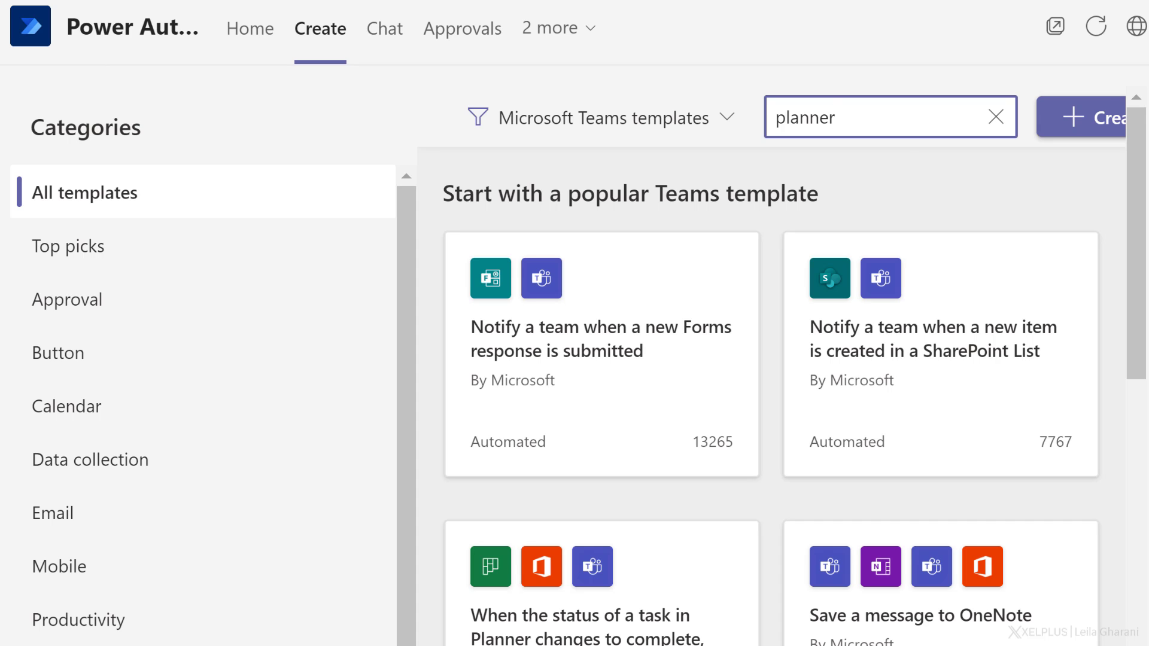
key("Return")
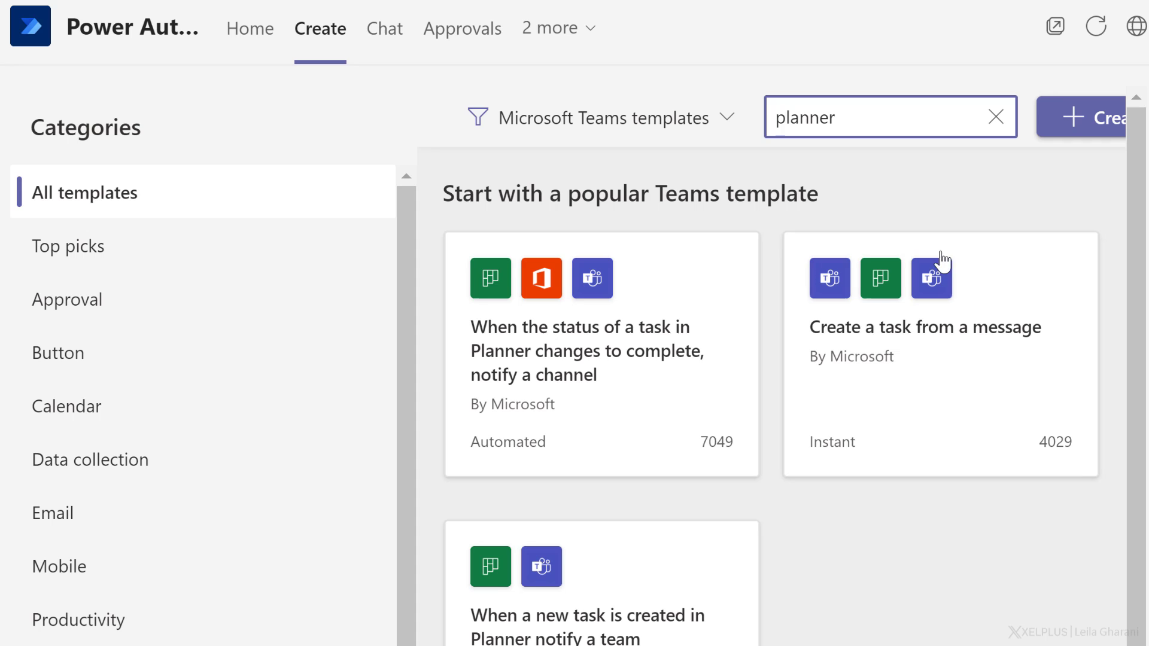
Start the Create a task from a message template and rename it 'Add task to project'.
left_click(943, 351)
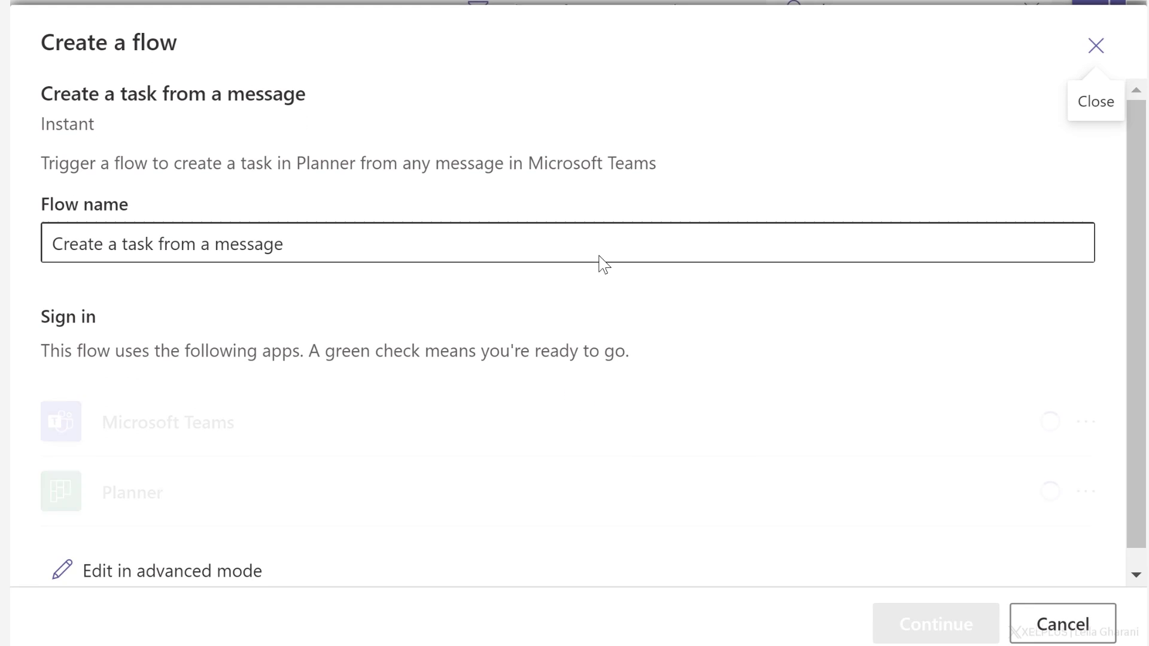
mouse_move(359, 242)
left_mouse_down()
mouse_move(92, 226)
mouse_move(46, 239)
left_mouse_up()
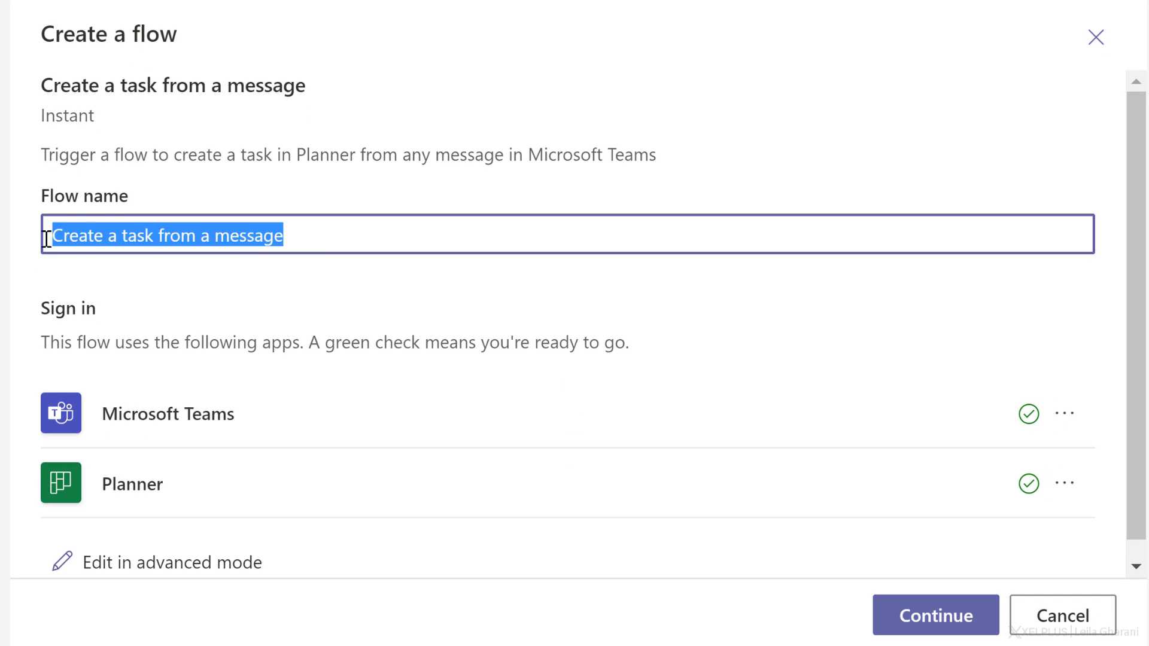
type("Add task to project")
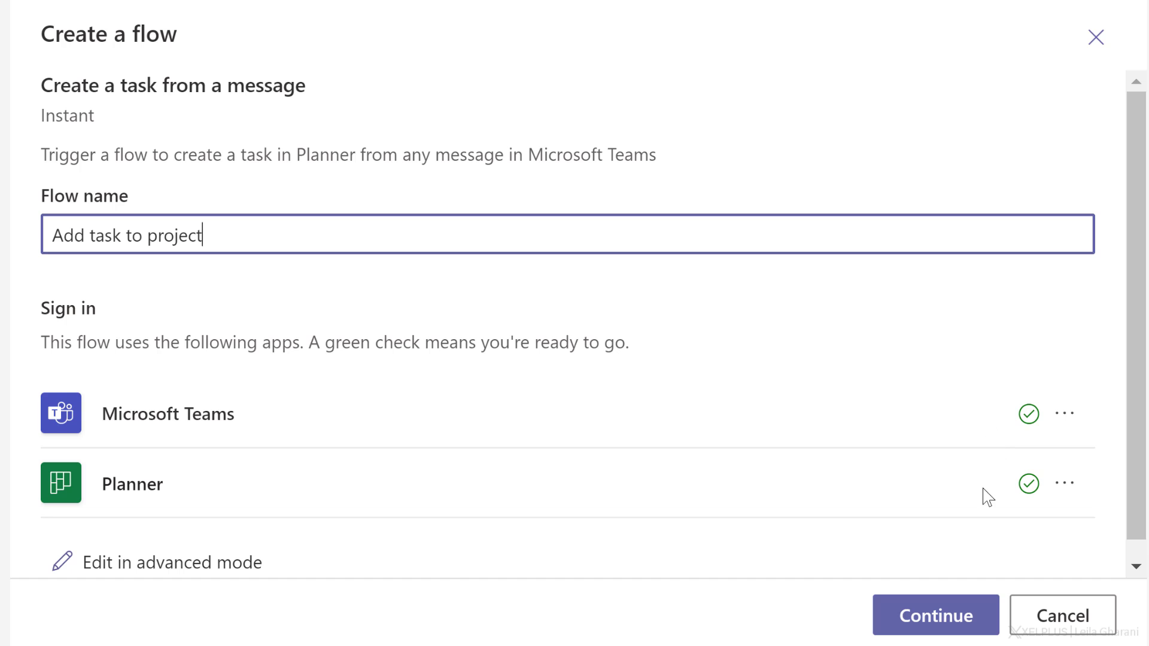
left_click(920, 623)
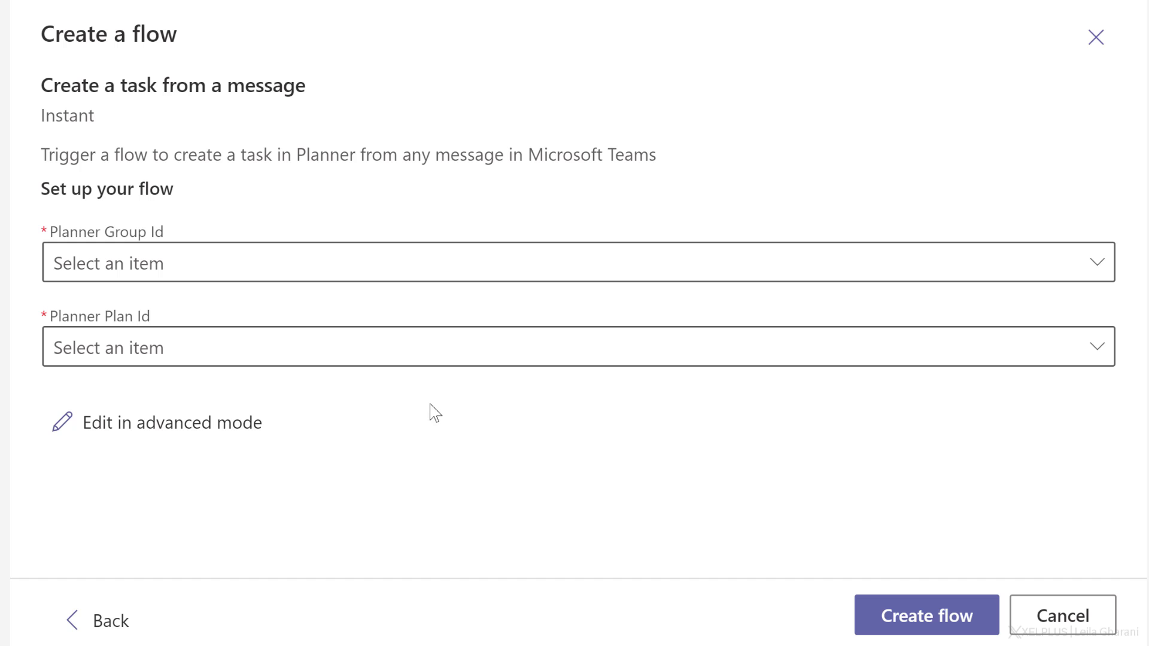
Choose the Finance group and Finance System Update plan, then create the flow.
left_click(210, 266)
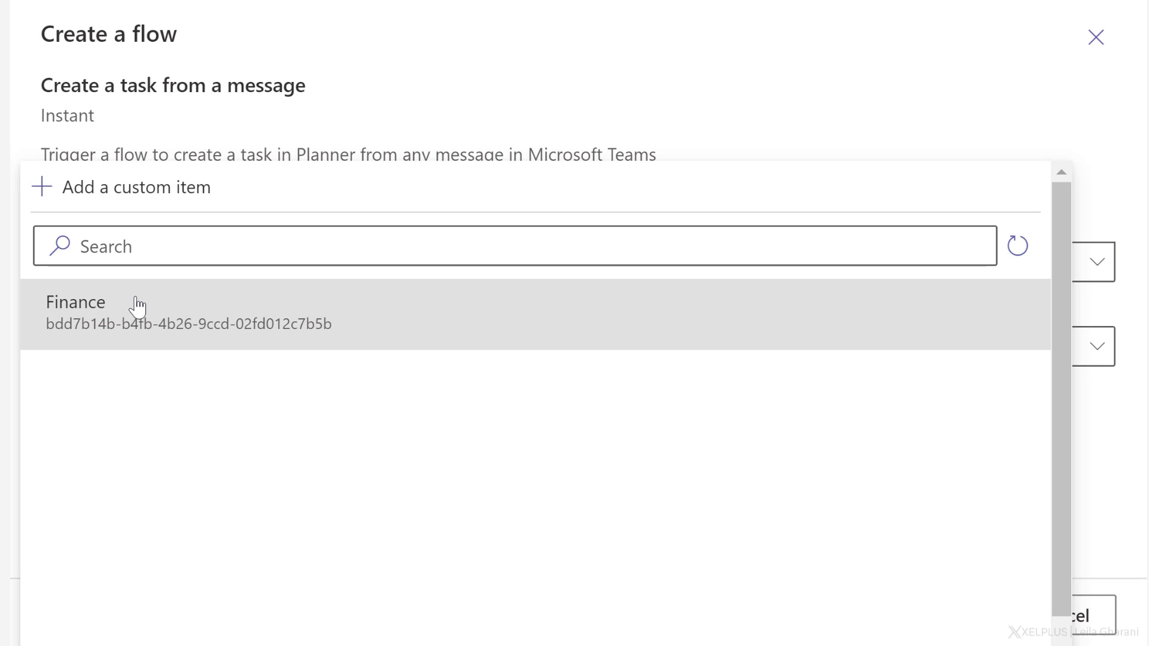
left_click(137, 306)
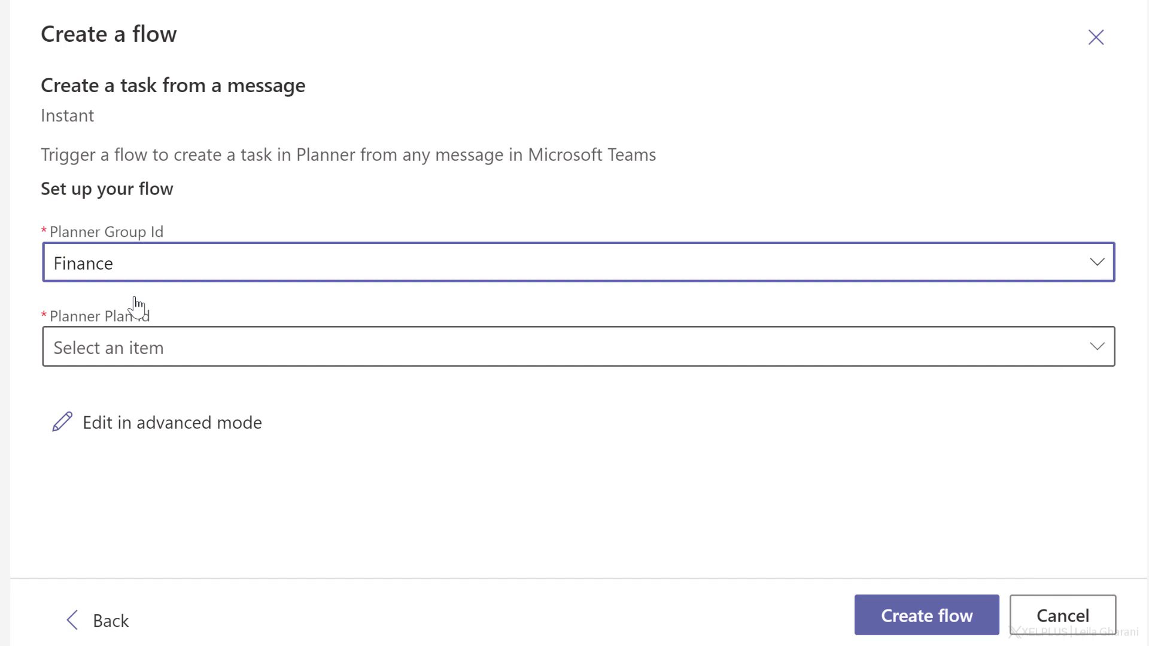
left_click(122, 347)
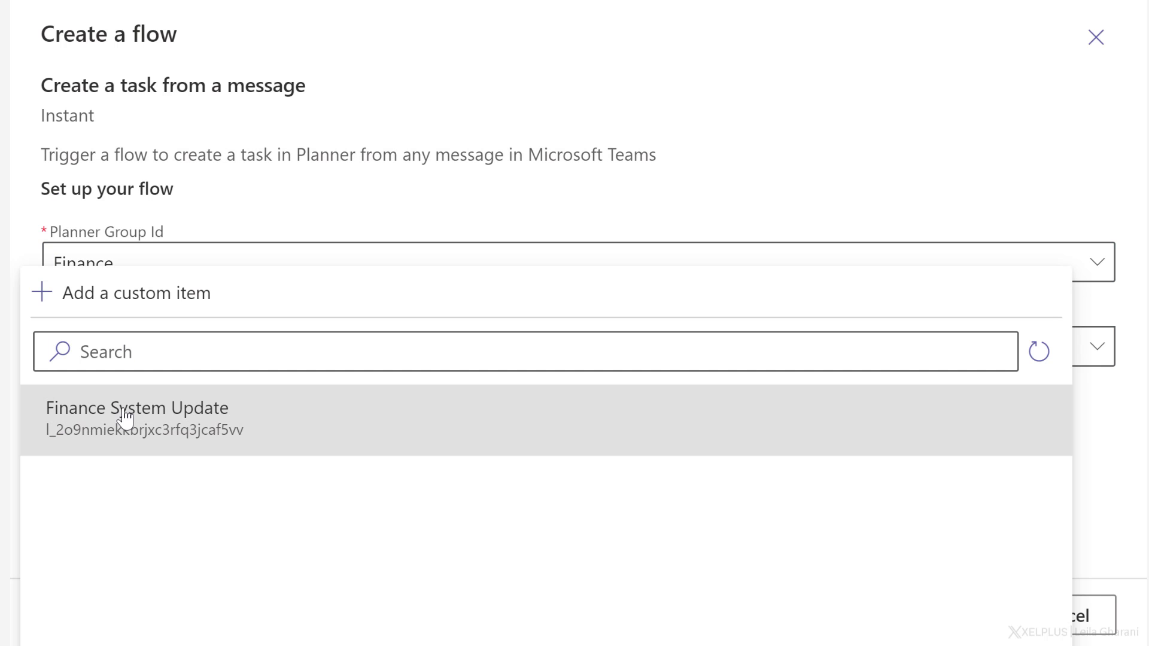
left_click(129, 418)
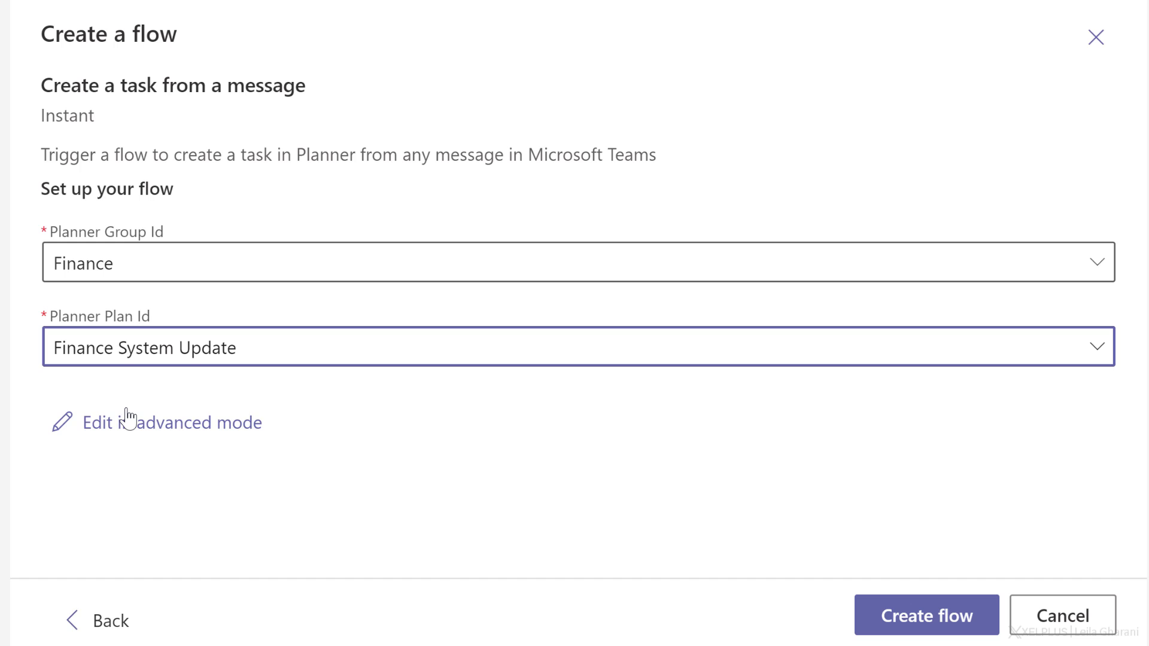
left_click(884, 624)
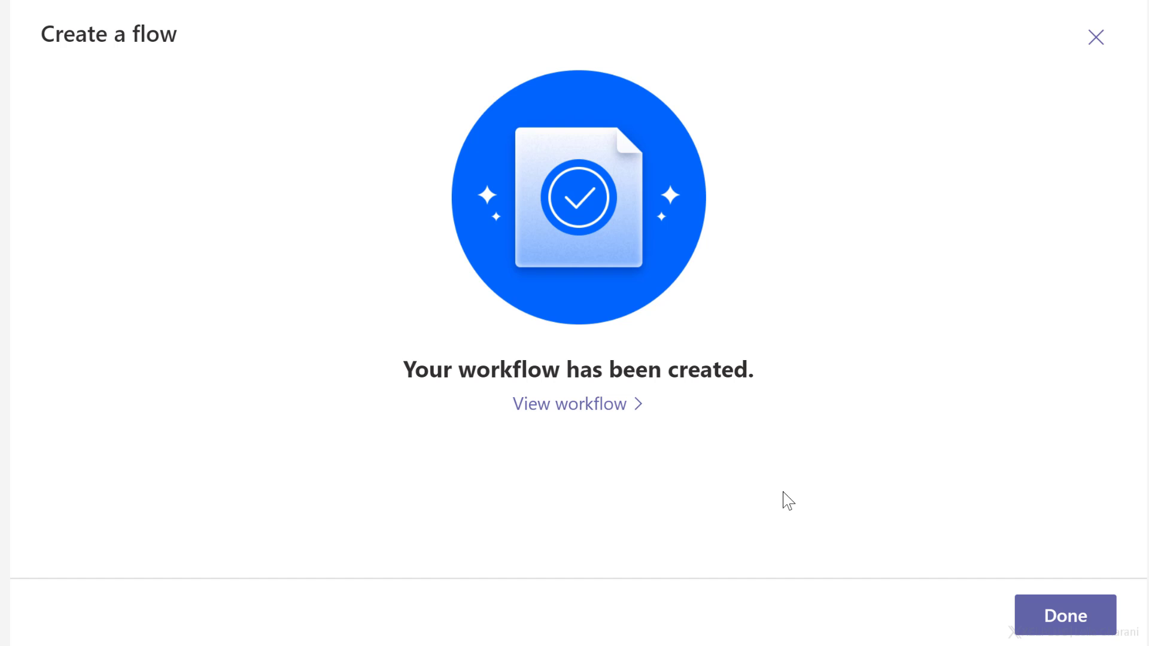
Dismiss the confirmation, return to the flows list, and open the Add task to project flow.
left_click(1041, 610)
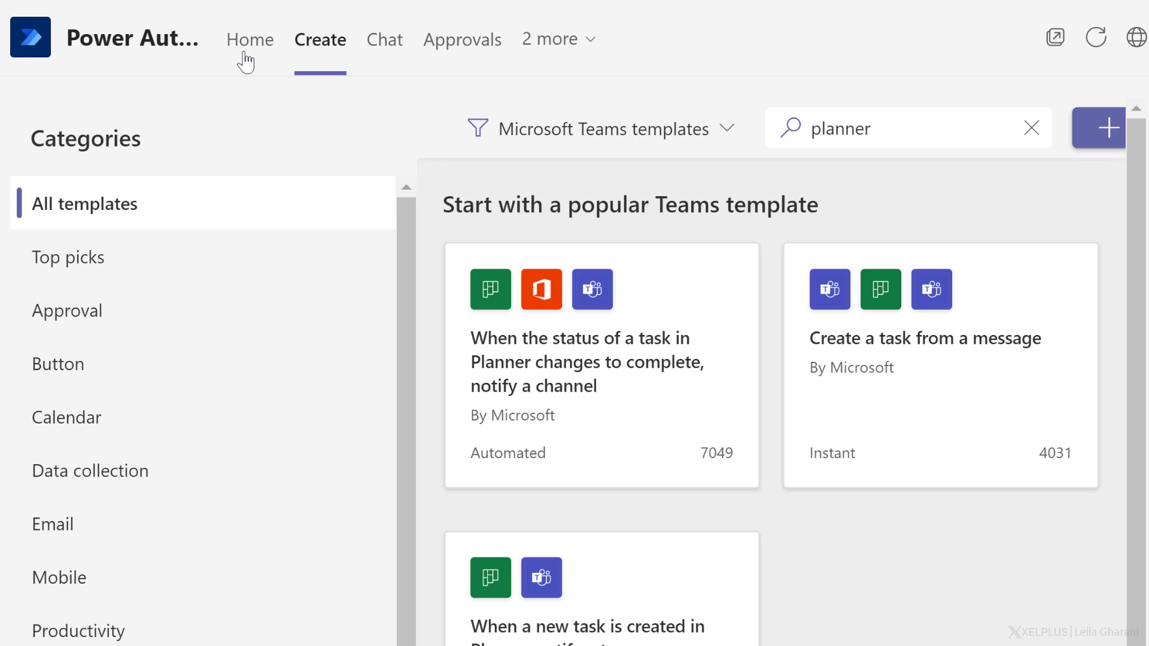
left_click(242, 57)
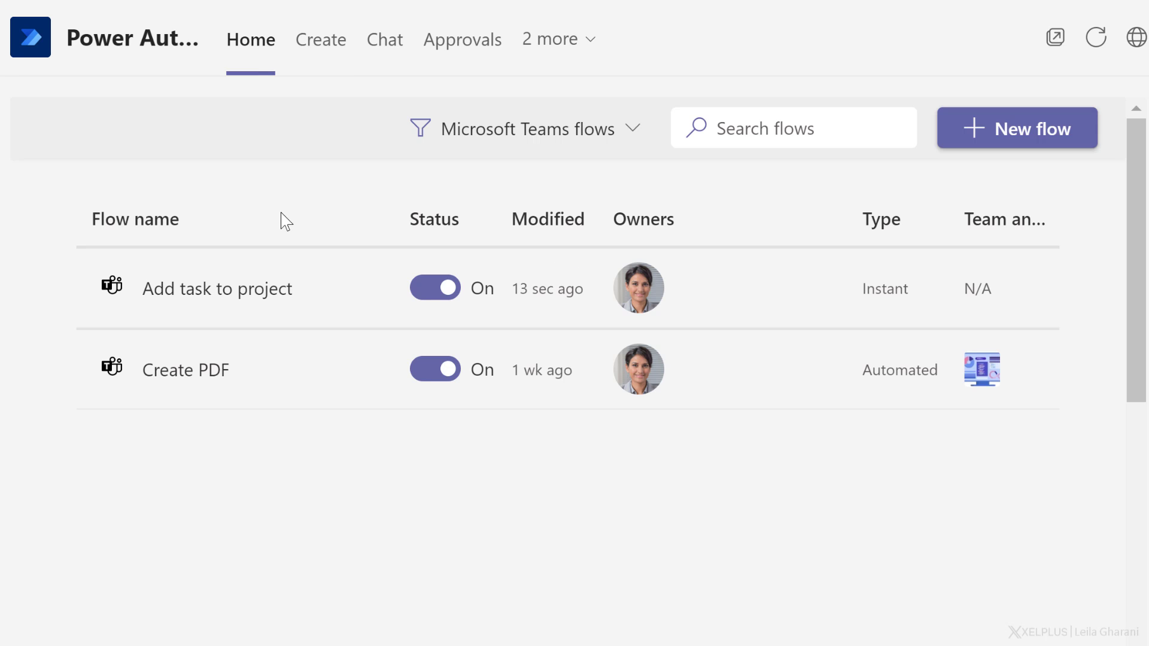
left_click(269, 297)
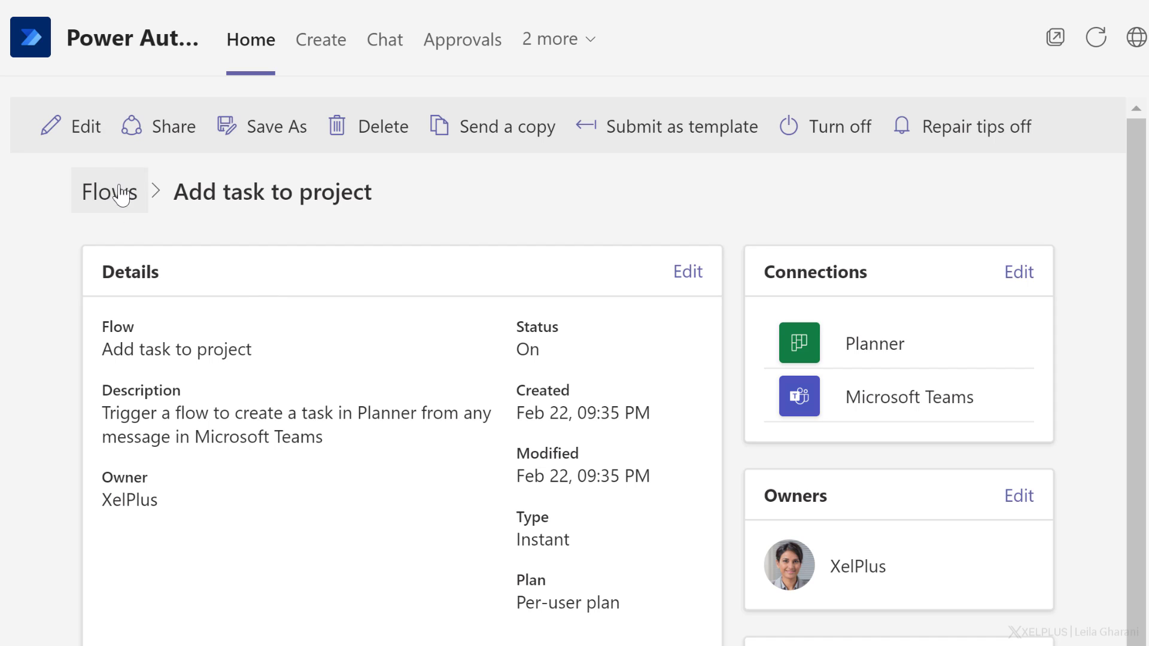
left_click(83, 129)
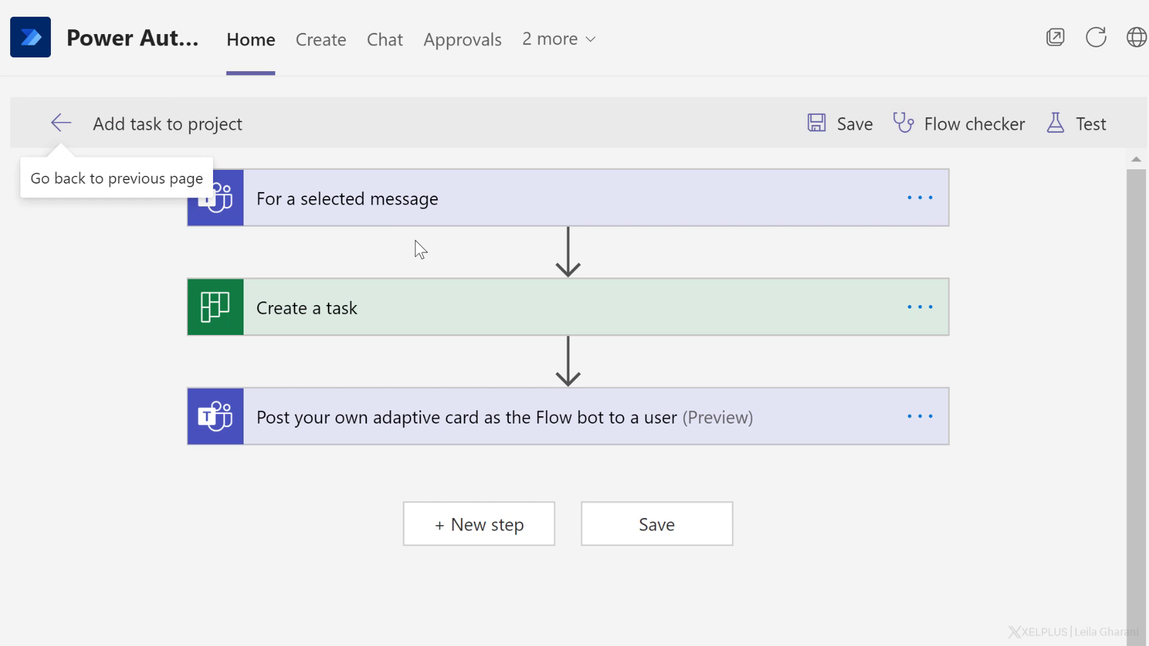
Expand the 'For a selected message' trigger and view its Title and Due date card, then close it.
left_click(352, 214)
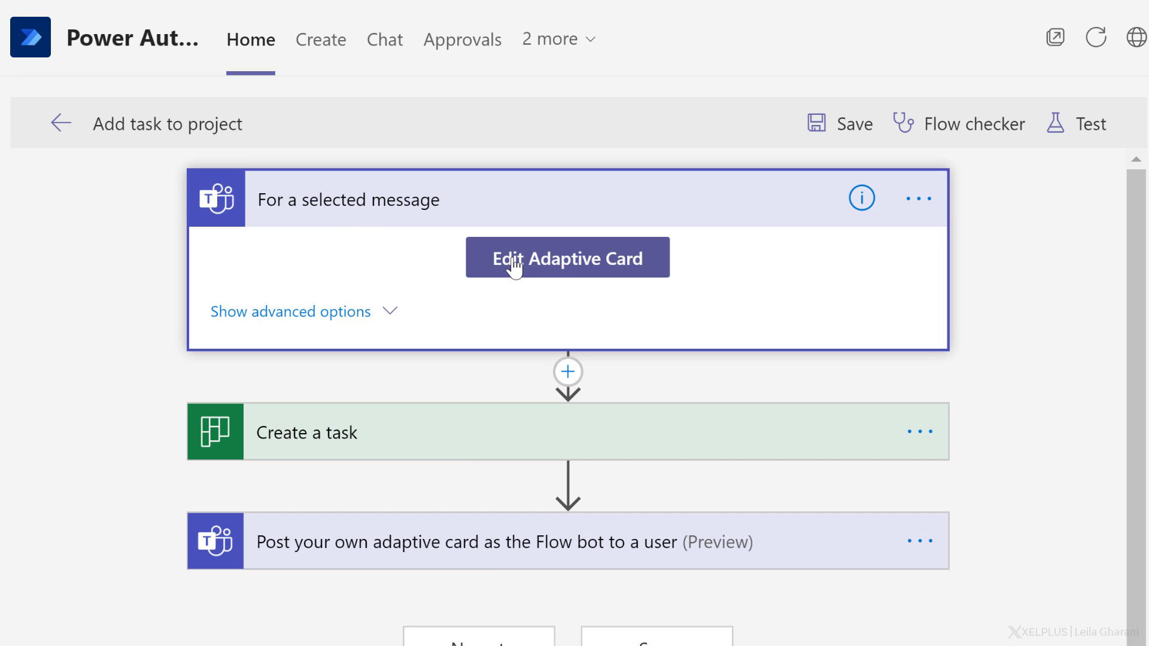
left_click(513, 268)
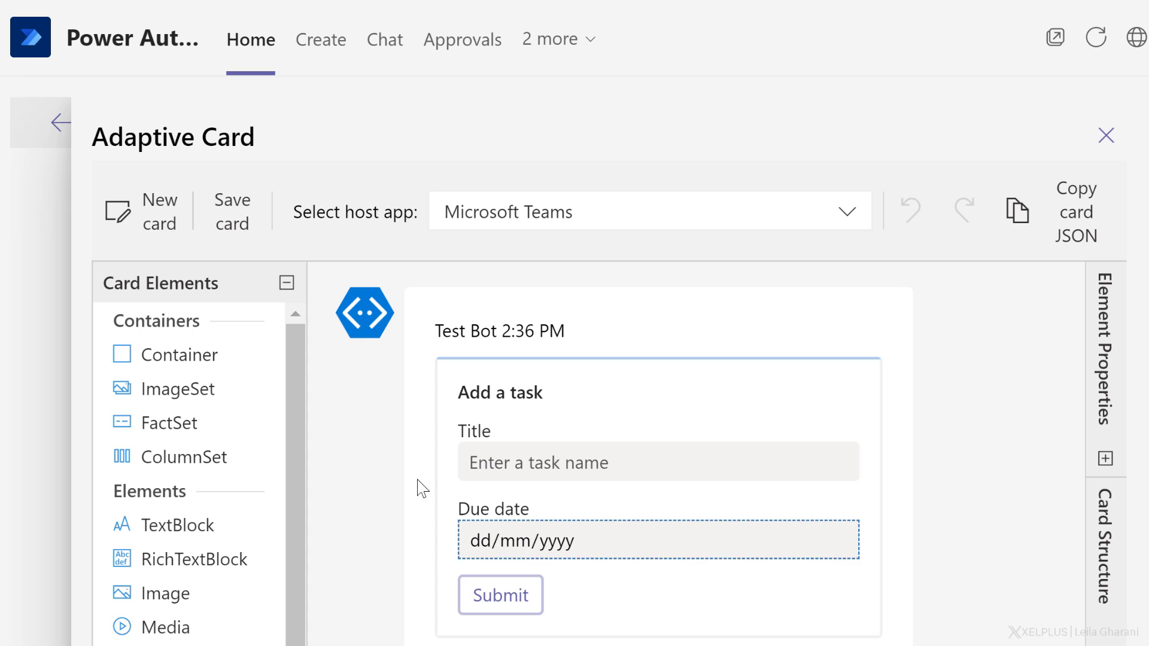
left_click(1106, 137)
Expand the Create a task step to check its Finance System Update plan and taskTitle/taskDueDate mappings.
scroll(627, 386, "down", 1)
left_click(627, 386)
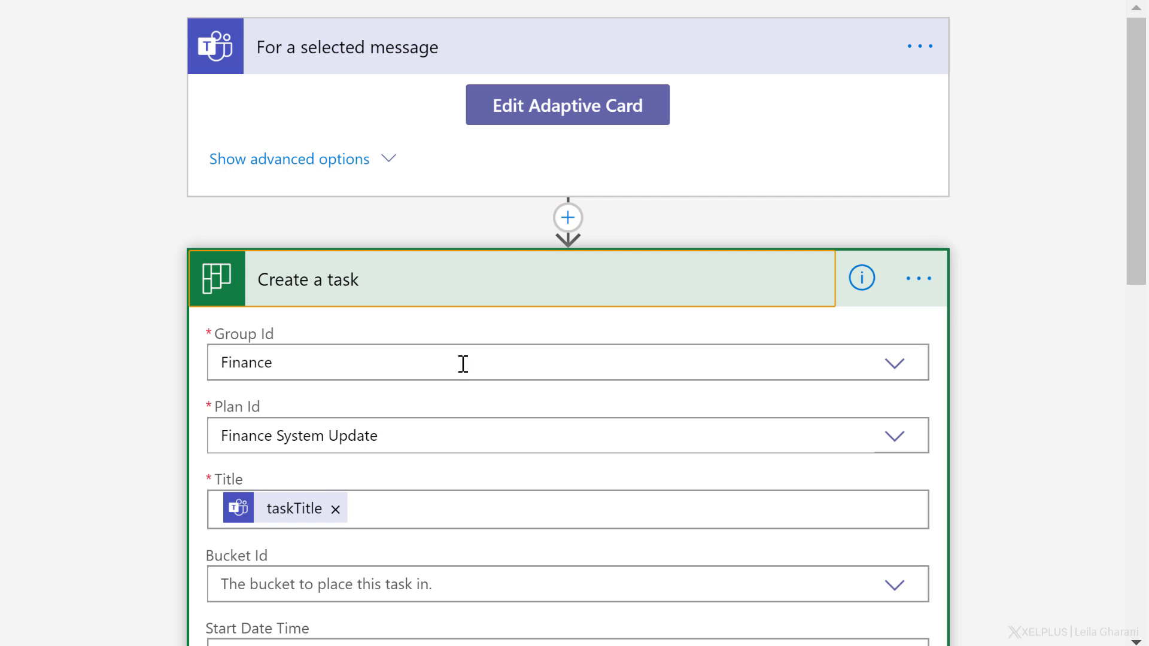
scroll(487, 446, "down", 4)
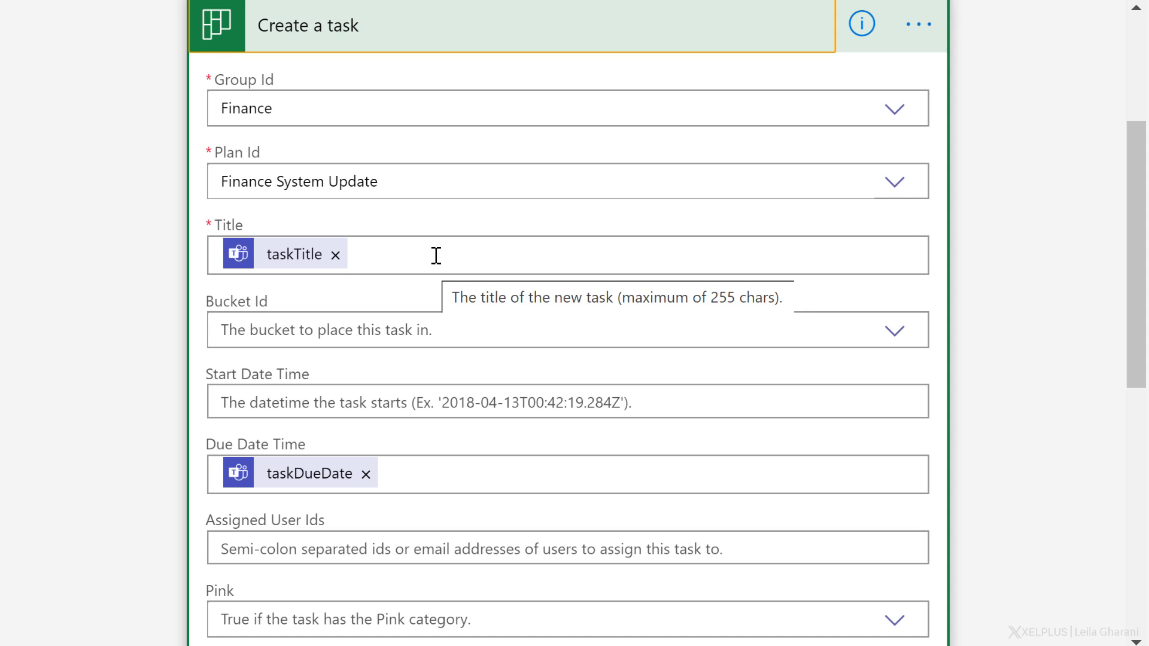
Browse the Bucket Id and Pink category dropdown options, then dismiss them.
left_click(363, 334)
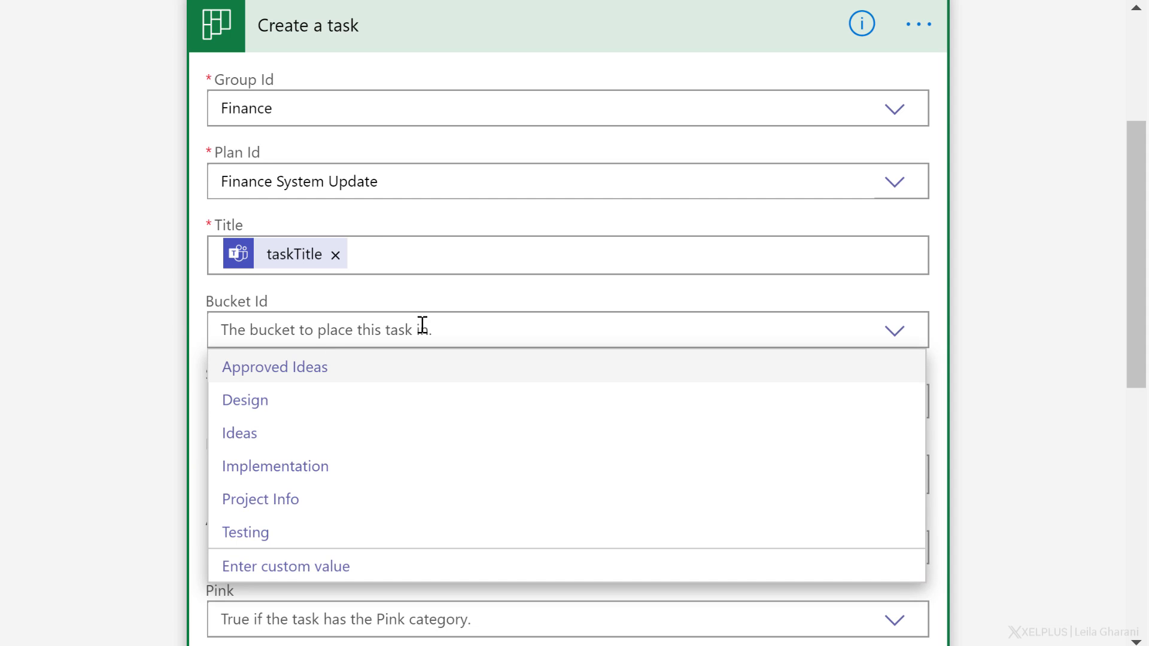
scroll(424, 326, "down", 4)
scroll(424, 323, "down", 4)
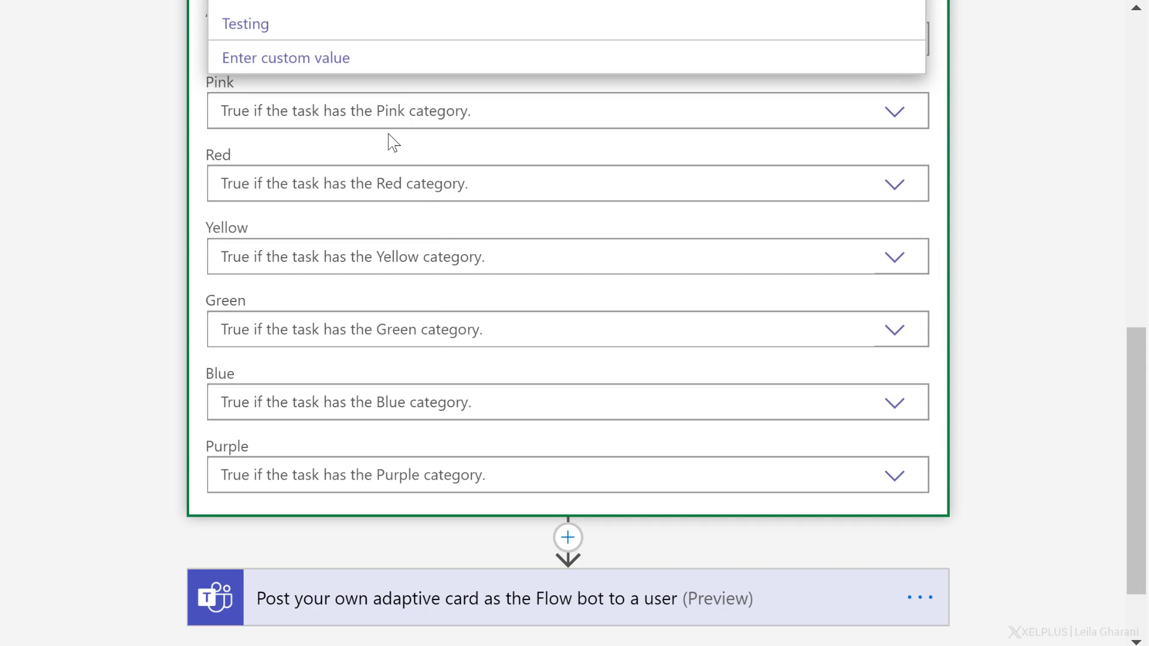
left_click(355, 115)
scroll(368, 137, "up", 2)
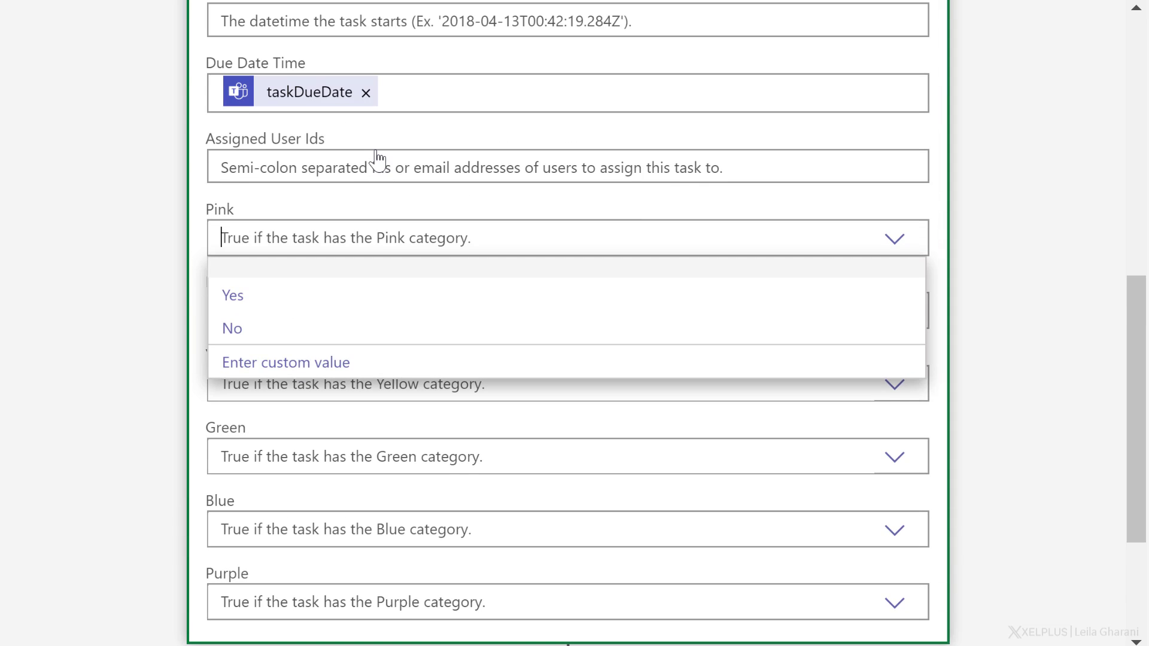
scroll(388, 263, "down", 2)
scroll(404, 287, "down", 2)
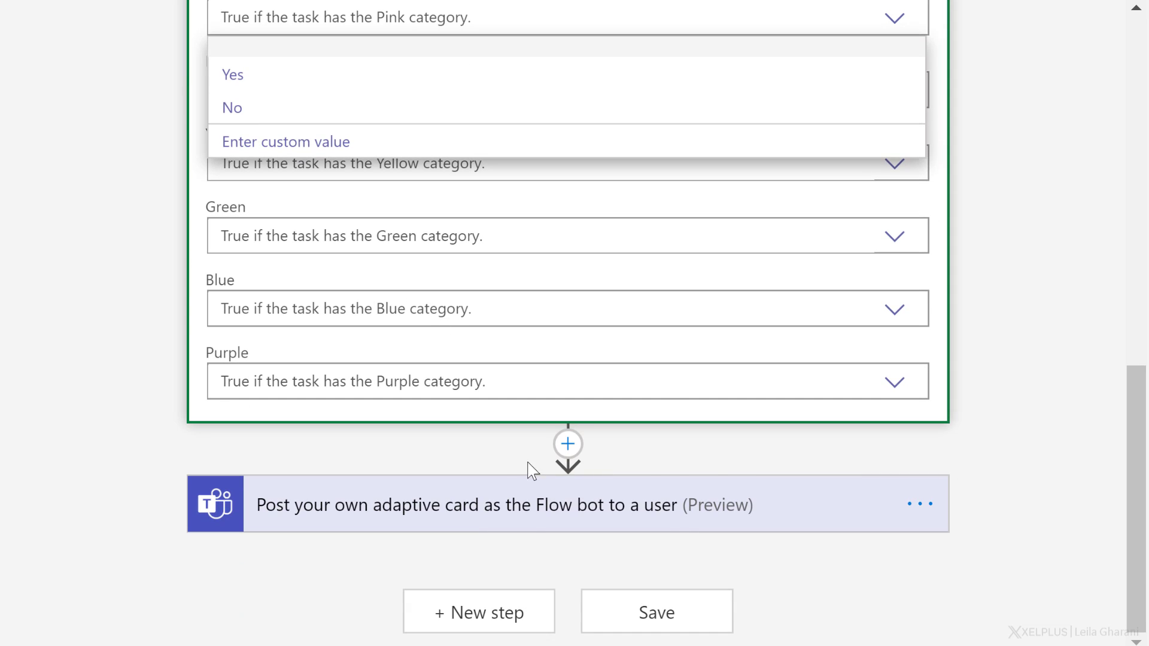
left_click(500, 450)
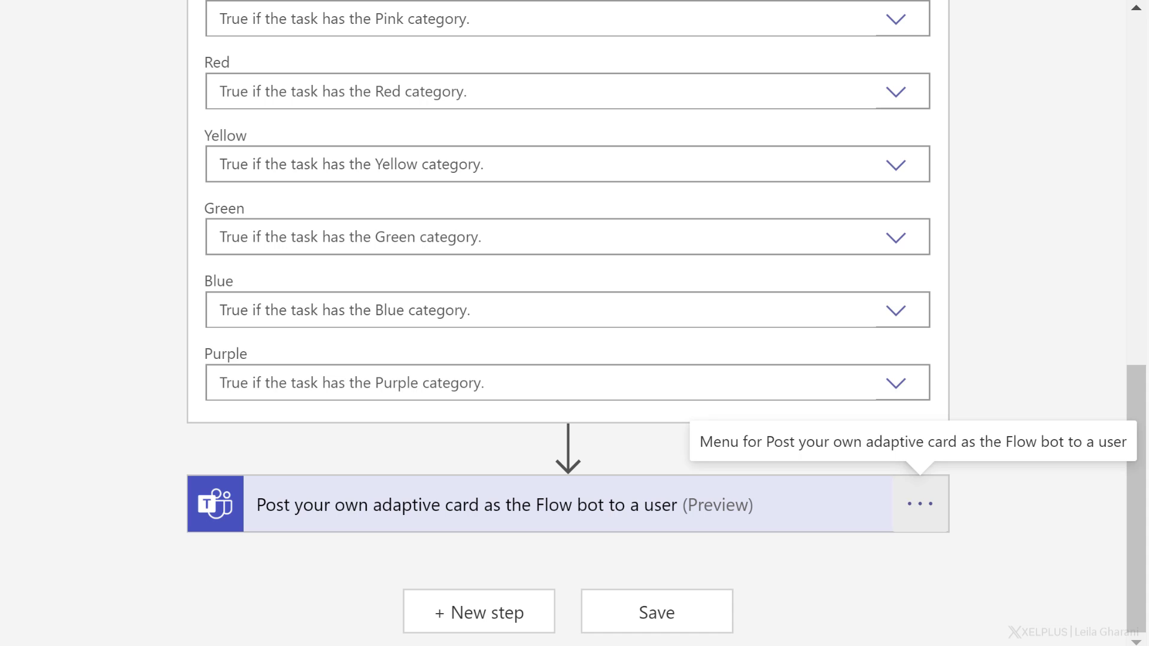
Delete the 'Post your own adaptive card' step, save the flow, and return to Teams.
left_click(916, 505)
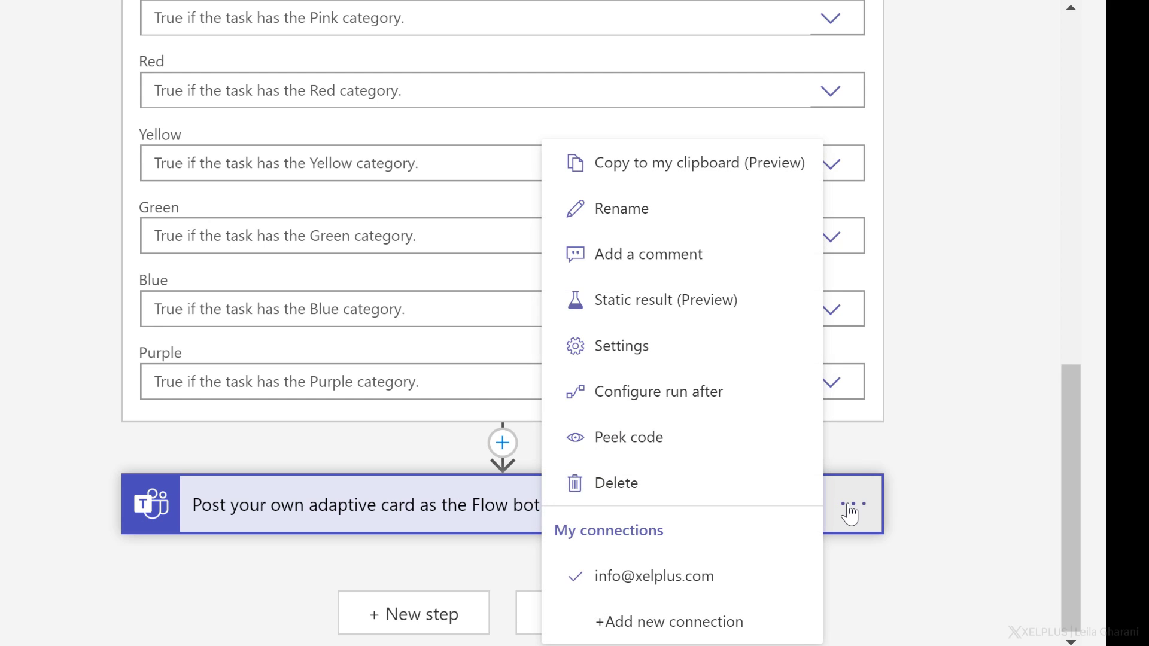
left_click(644, 481)
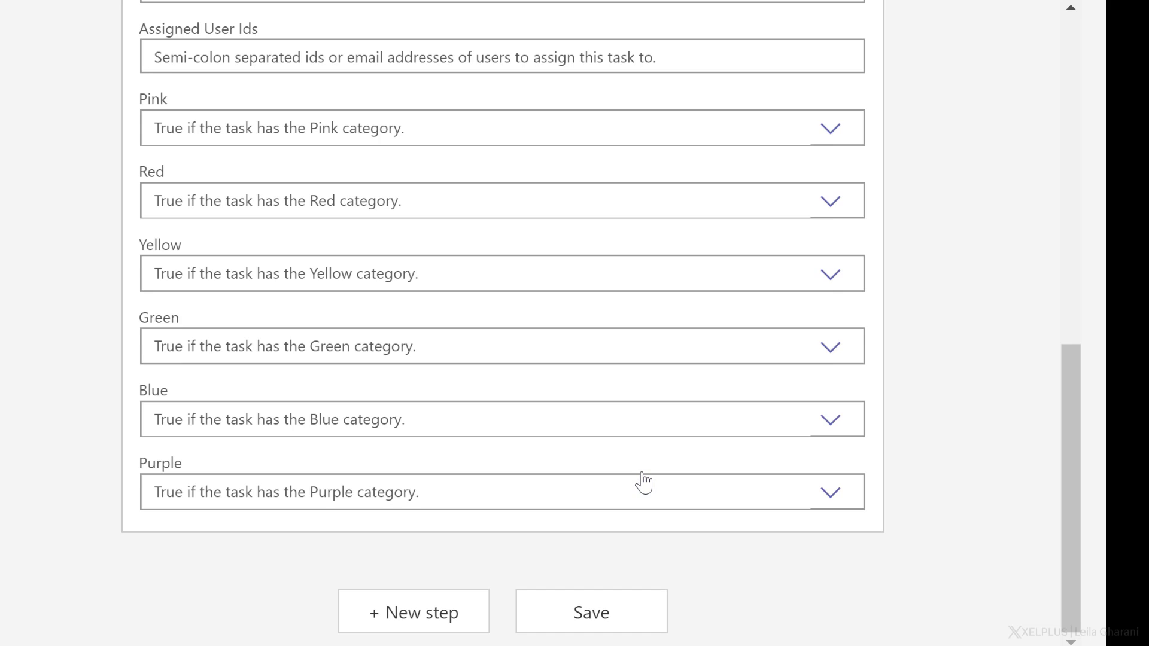
left_click(564, 610)
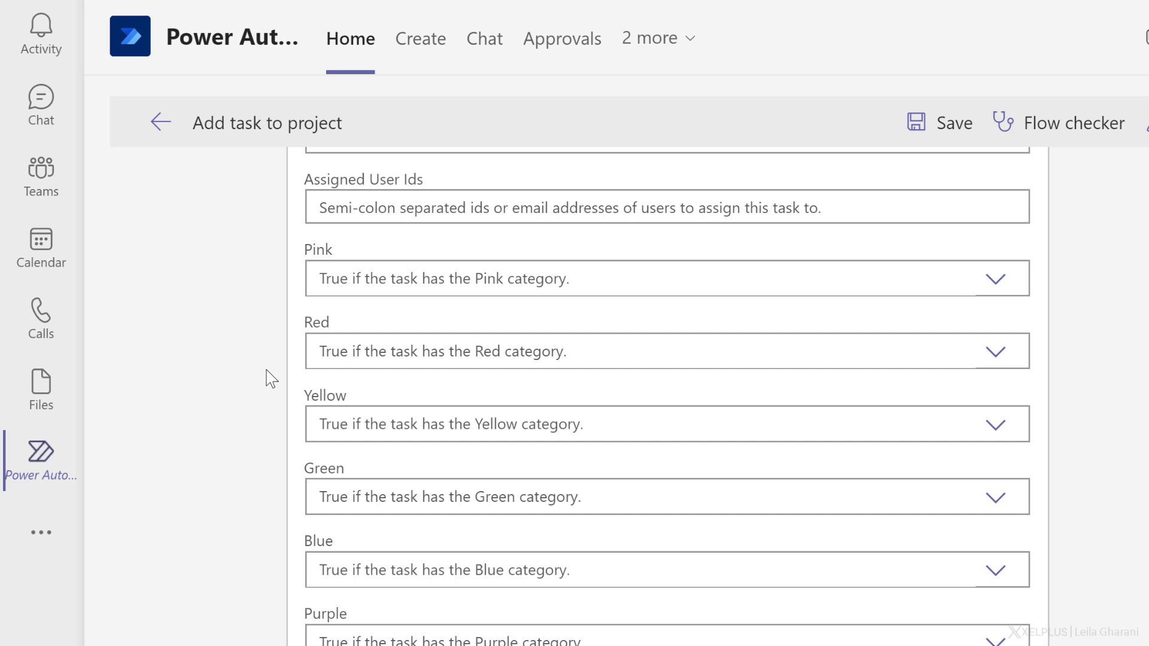
left_click(52, 194)
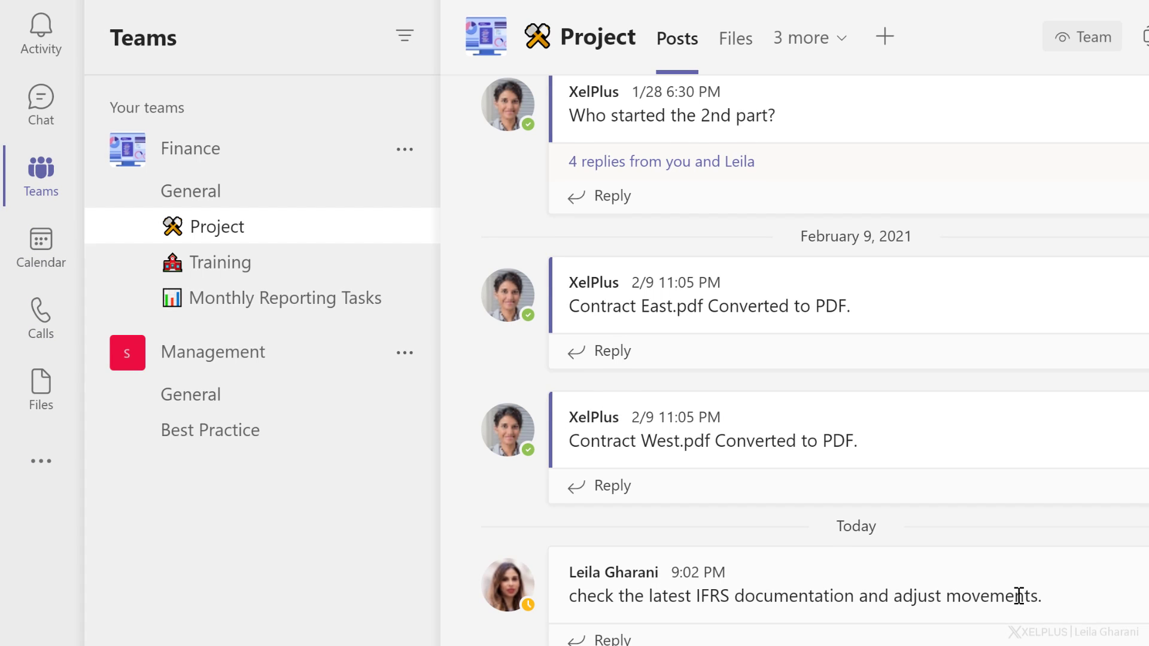
From the IFRS documentation message, submit task 'Check IFRS requirements' due Feb 24, 2021.
left_click(1135, 545)
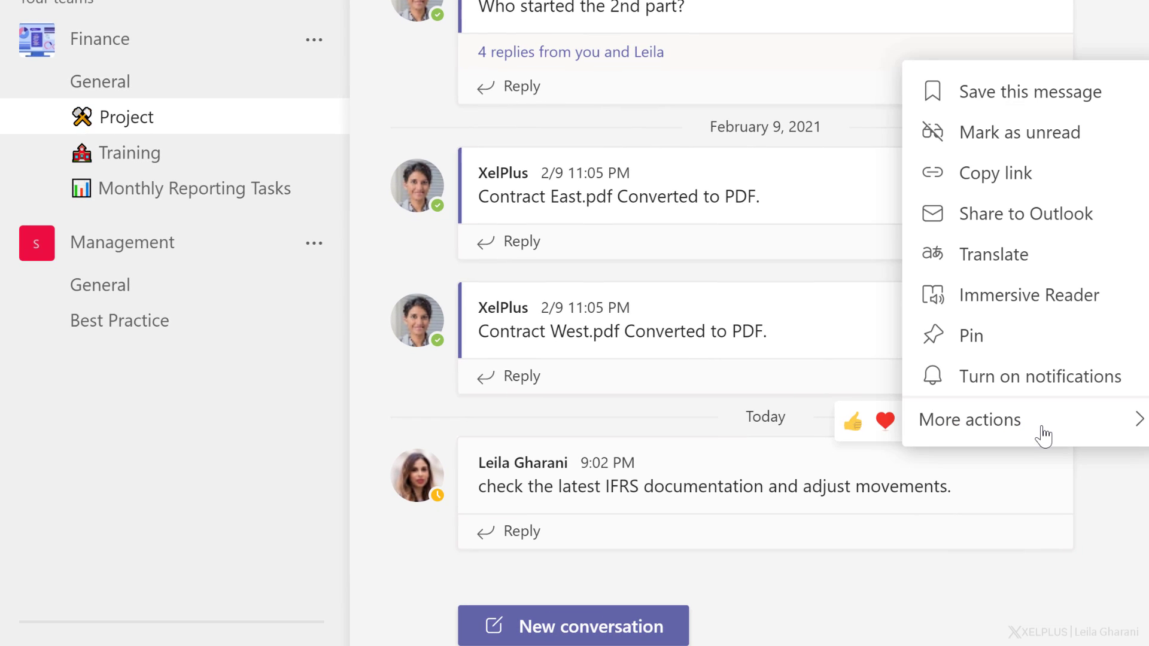
mouse_move(977, 419)
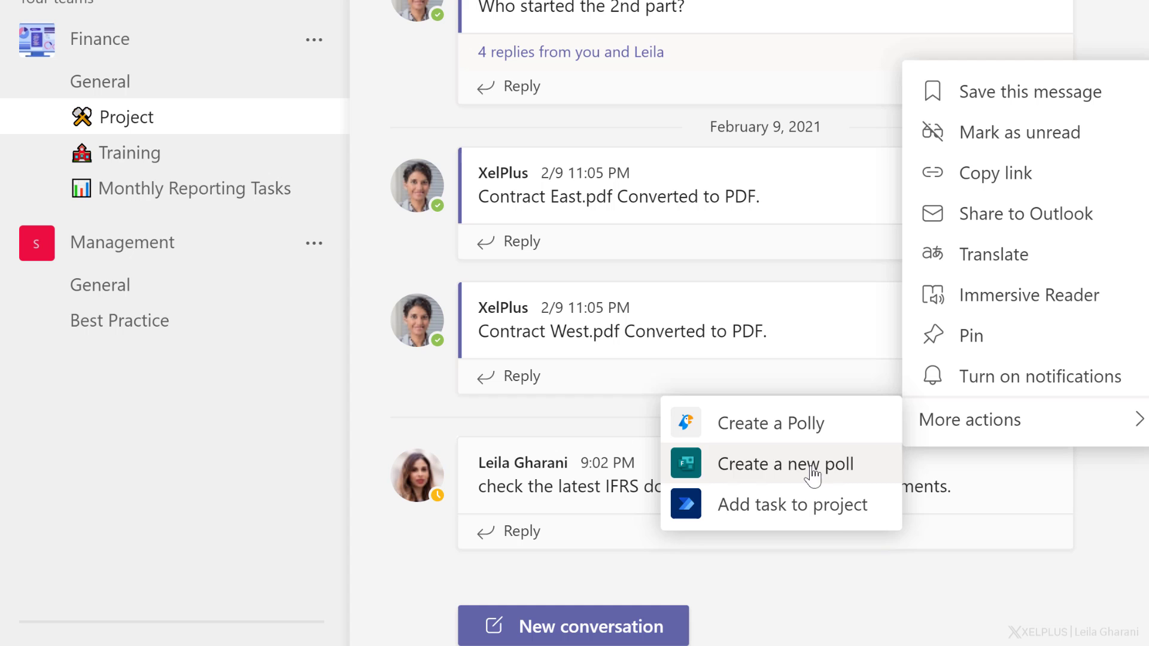
left_click(812, 511)
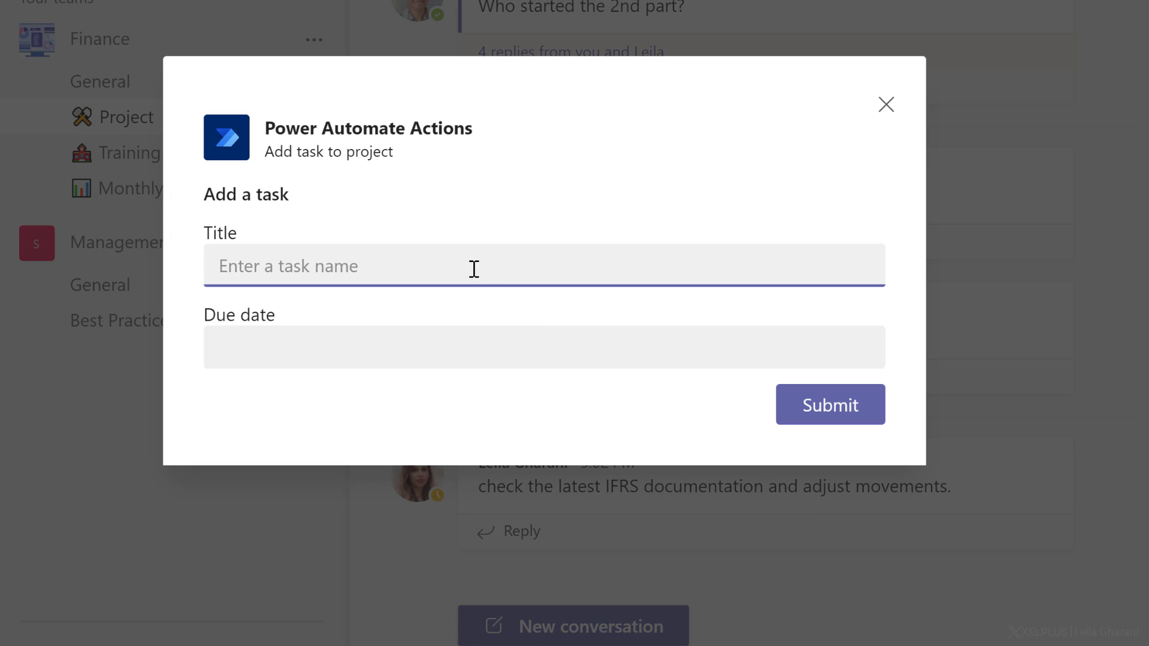
type("Check IFRS requirements")
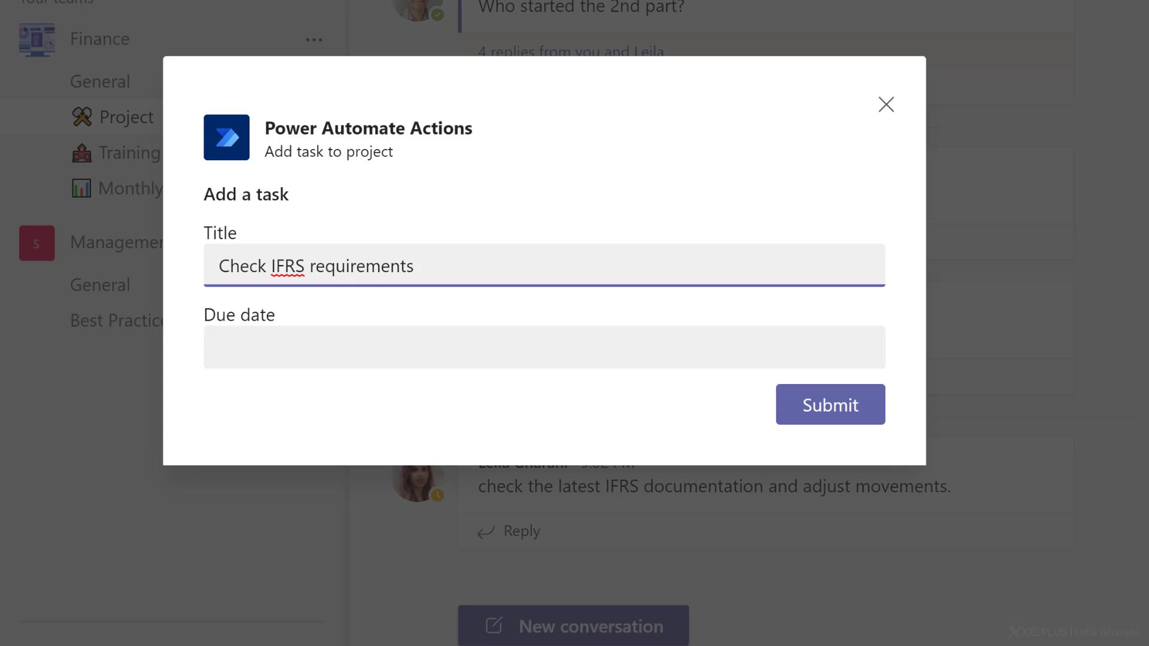
left_click(400, 336)
left_click(379, 599)
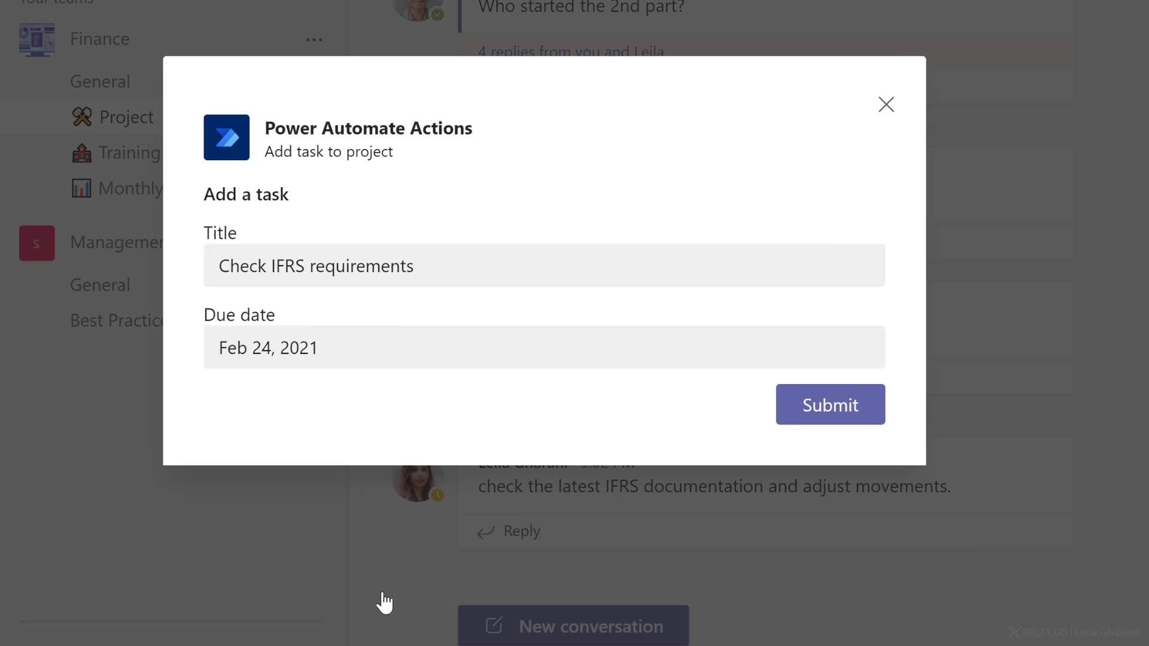
left_click(838, 411)
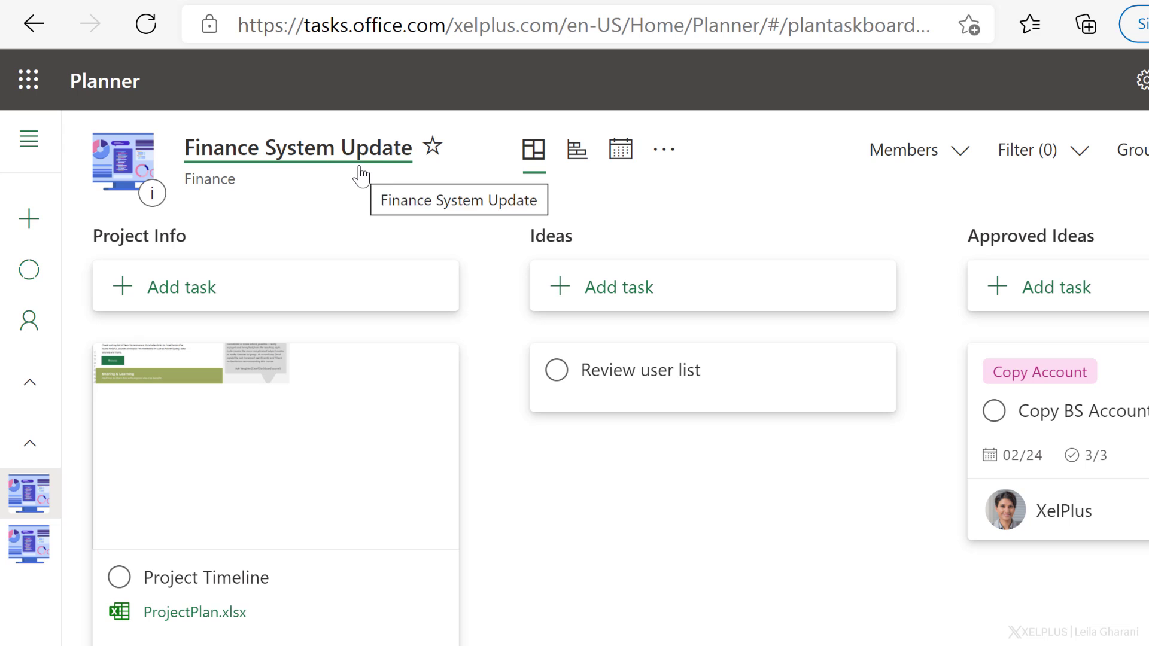
Reload the Planner board so Check IFRS requirements appears under No bucket, due 02/24.
left_click(146, 25)
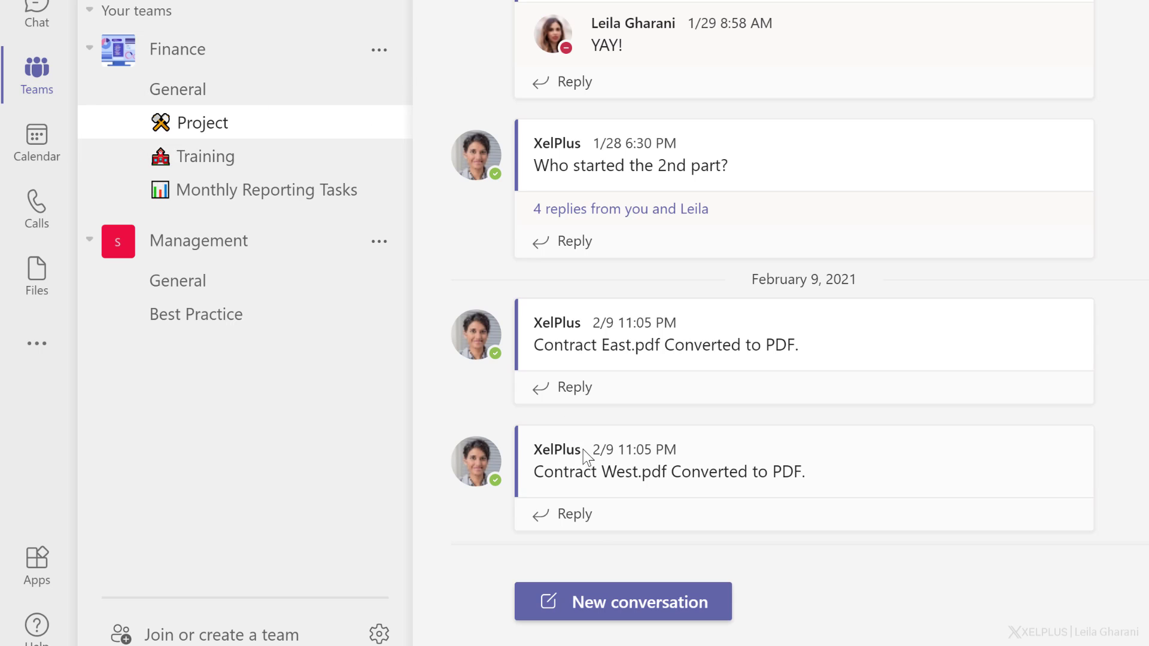
Begin a new, still empty conversation post in the Finance team's Project channel.
left_click(606, 600)
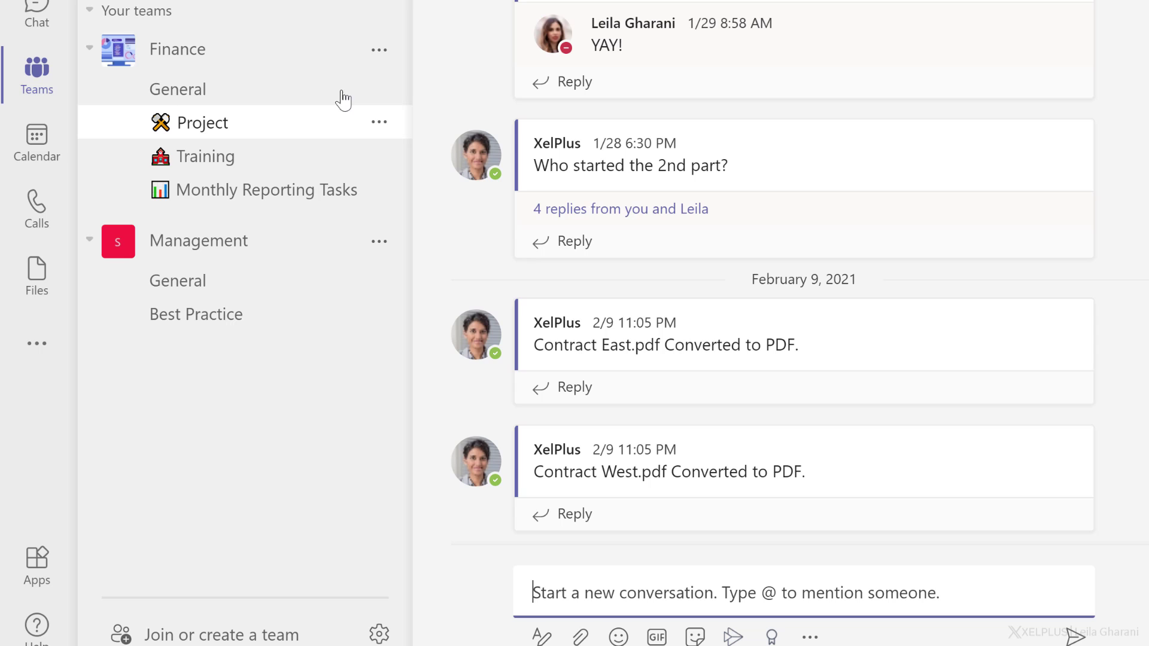
Through Manage tags, create the IT SQUAD tag for the Finance team with two people added.
left_click(374, 58)
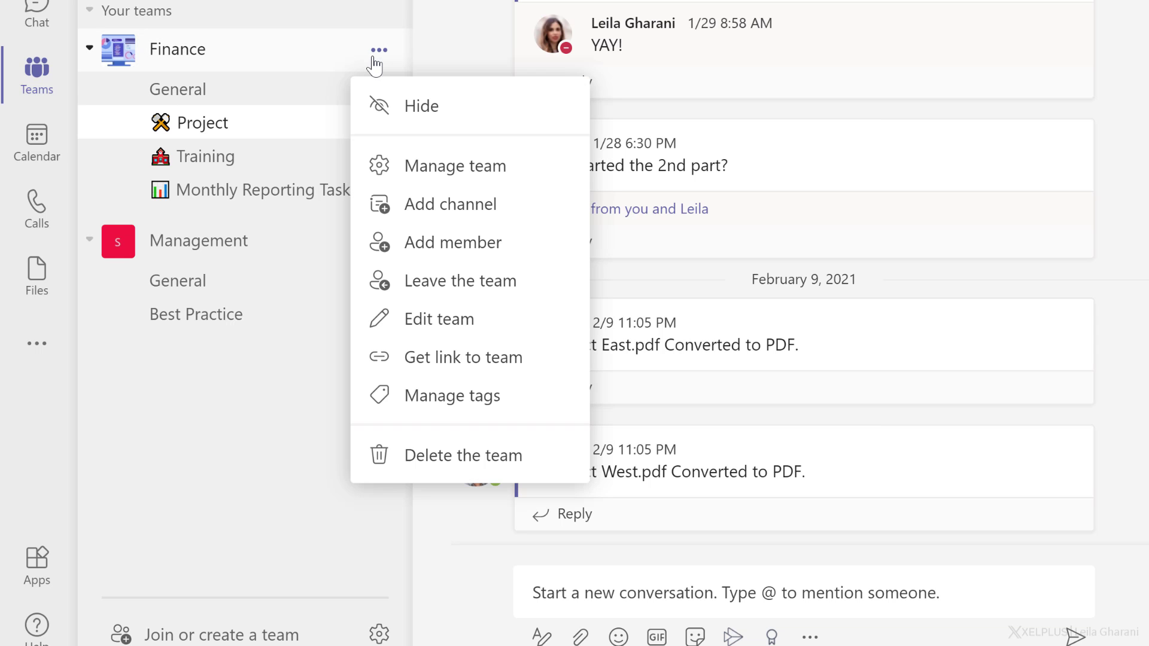
left_click(459, 396)
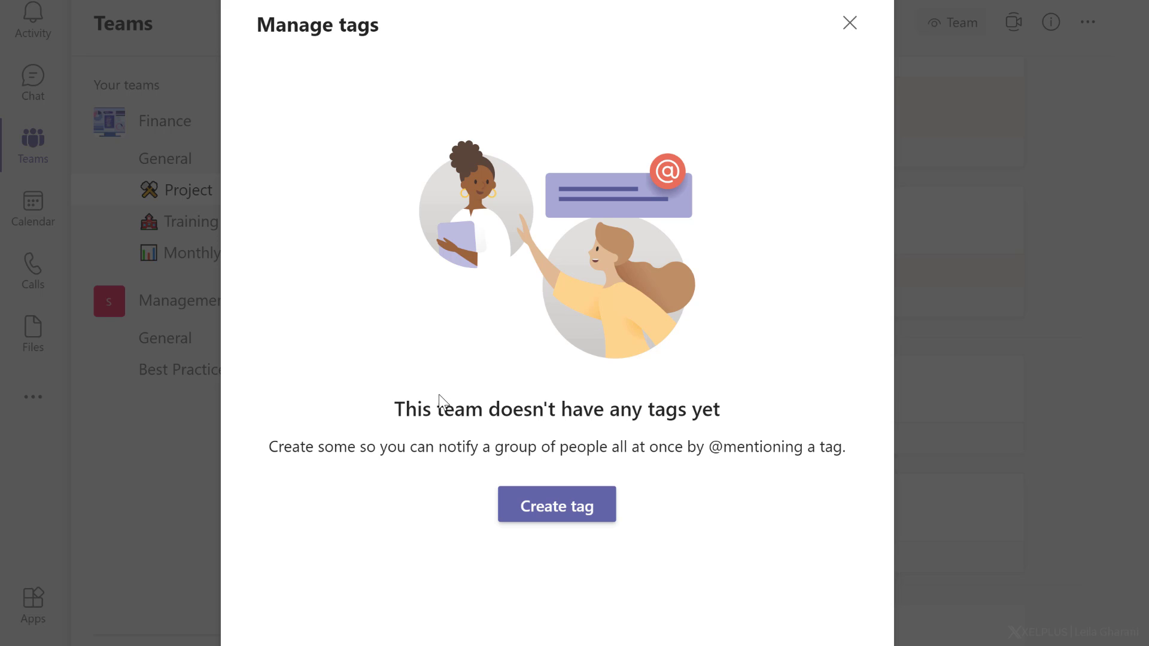
left_click(549, 506)
type("IT SQUAD")
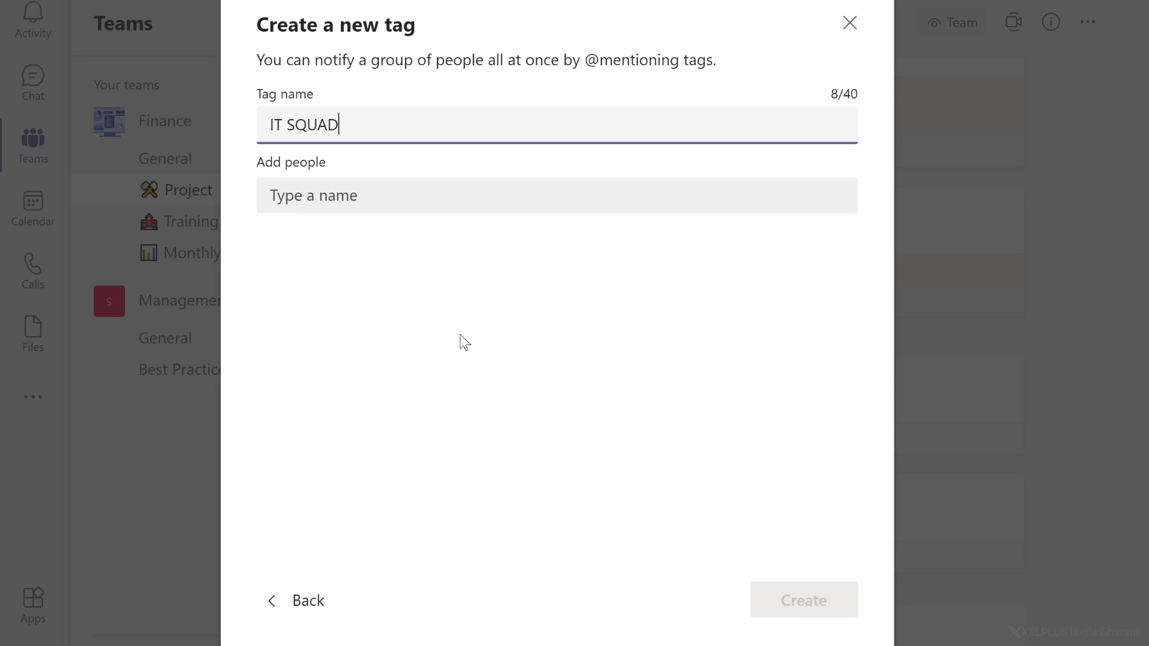
left_click(382, 206)
type("kamil")
left_click(464, 278)
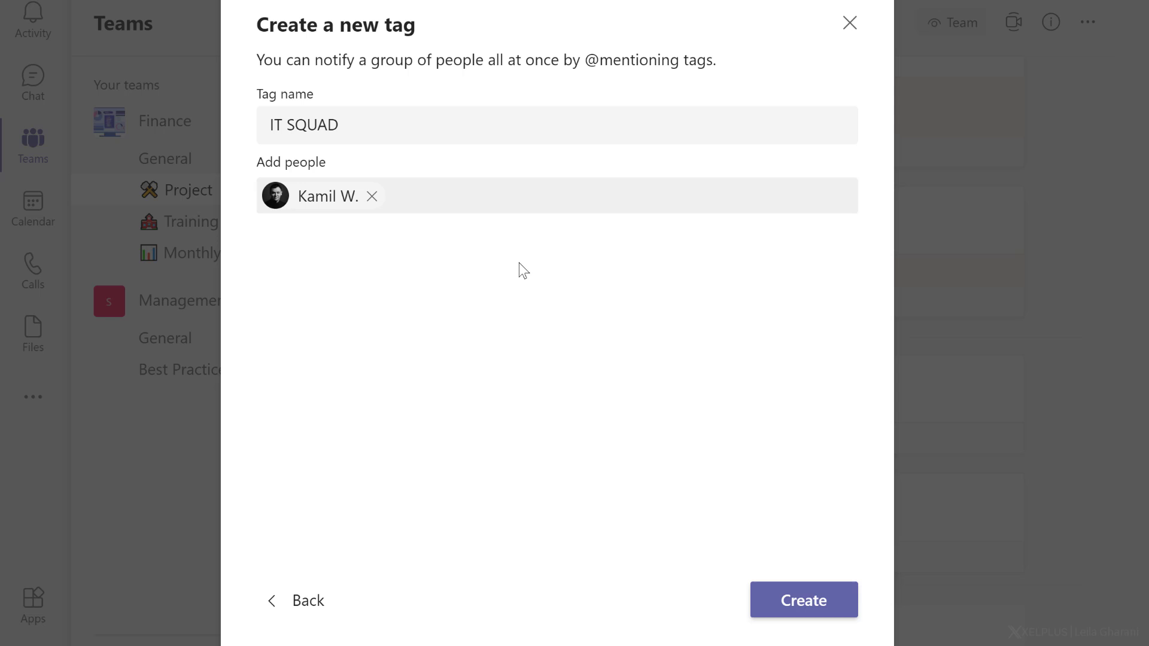
type("chris")
key("Return")
left_click(802, 597)
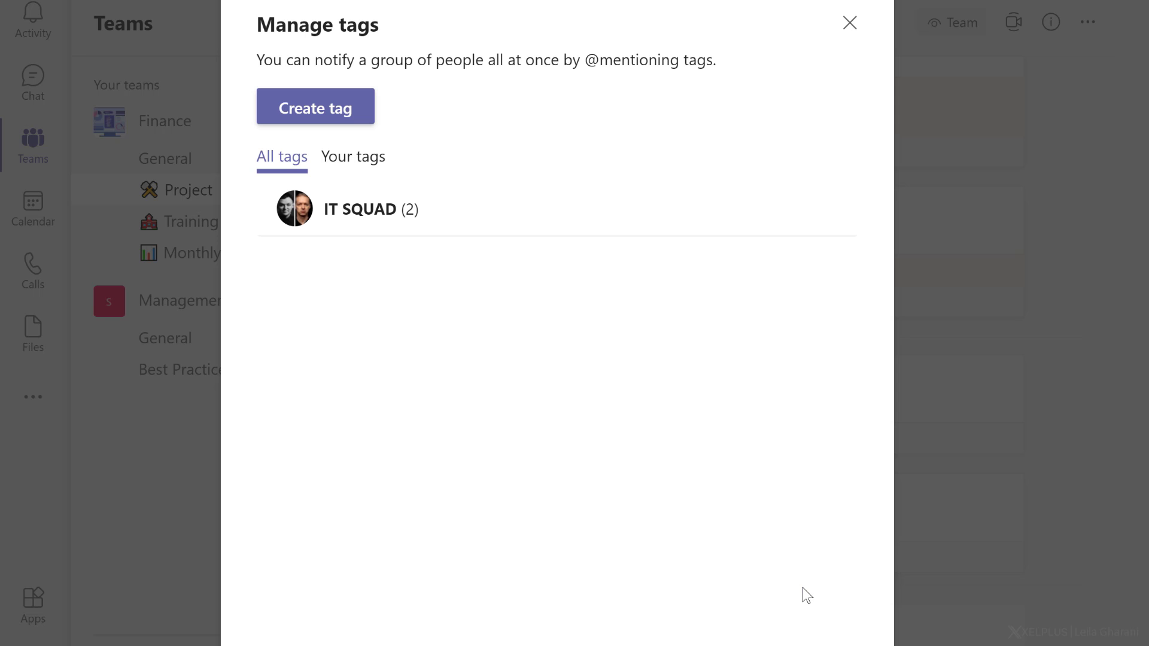
left_click(853, 36)
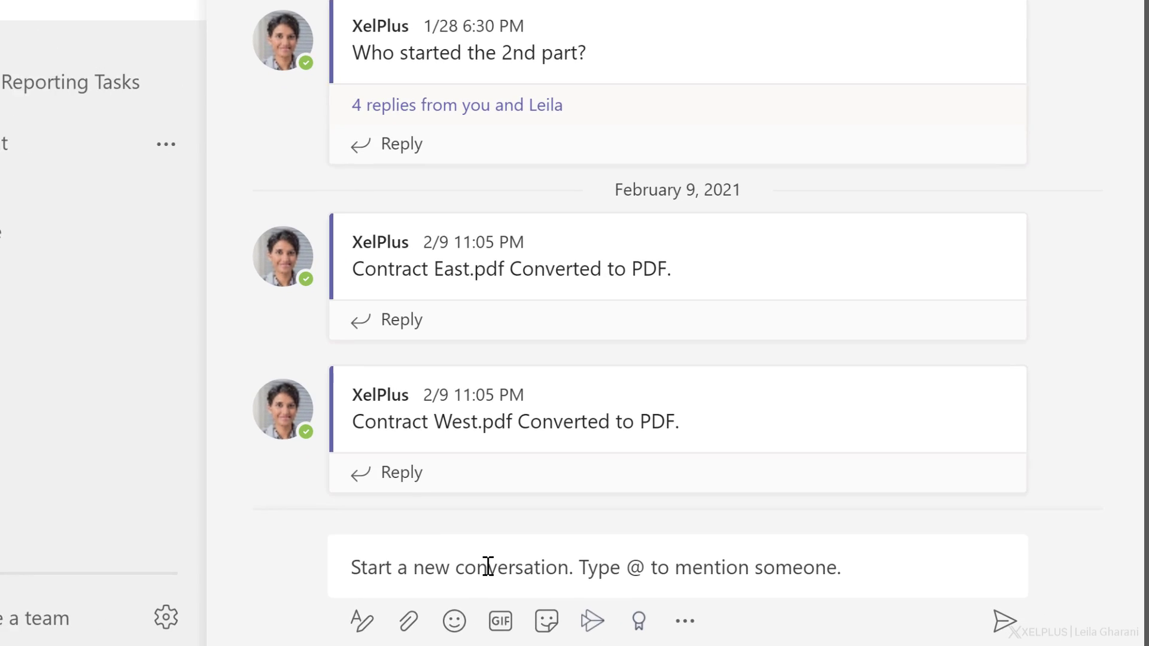
left_click(488, 566)
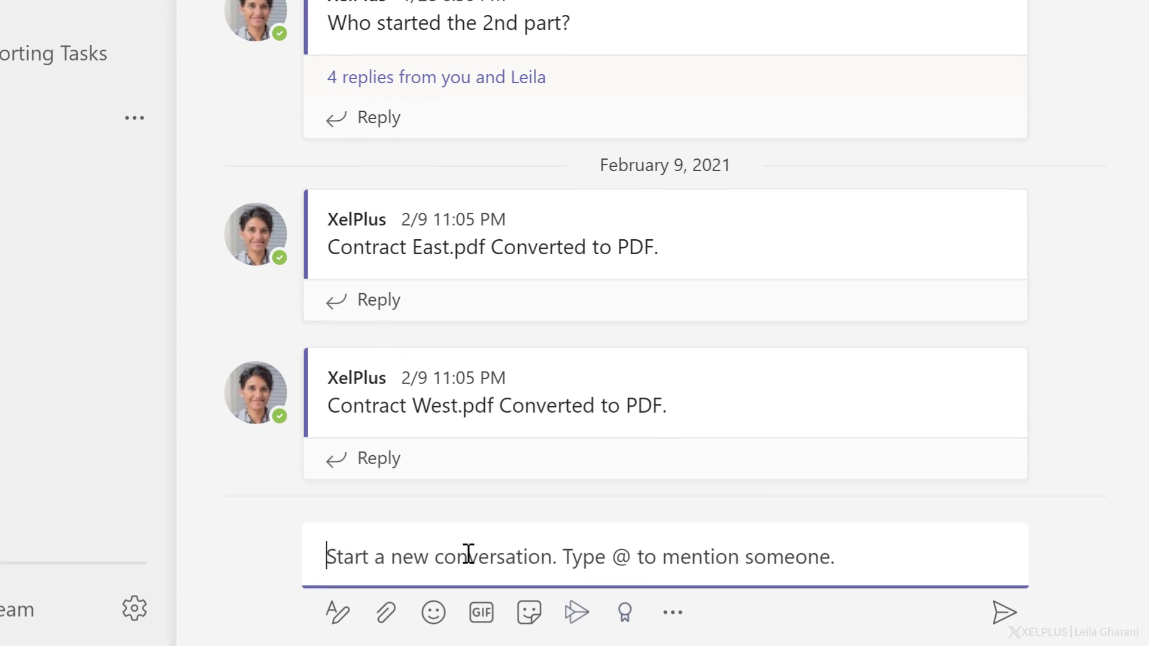
type("My Excel is broken @")
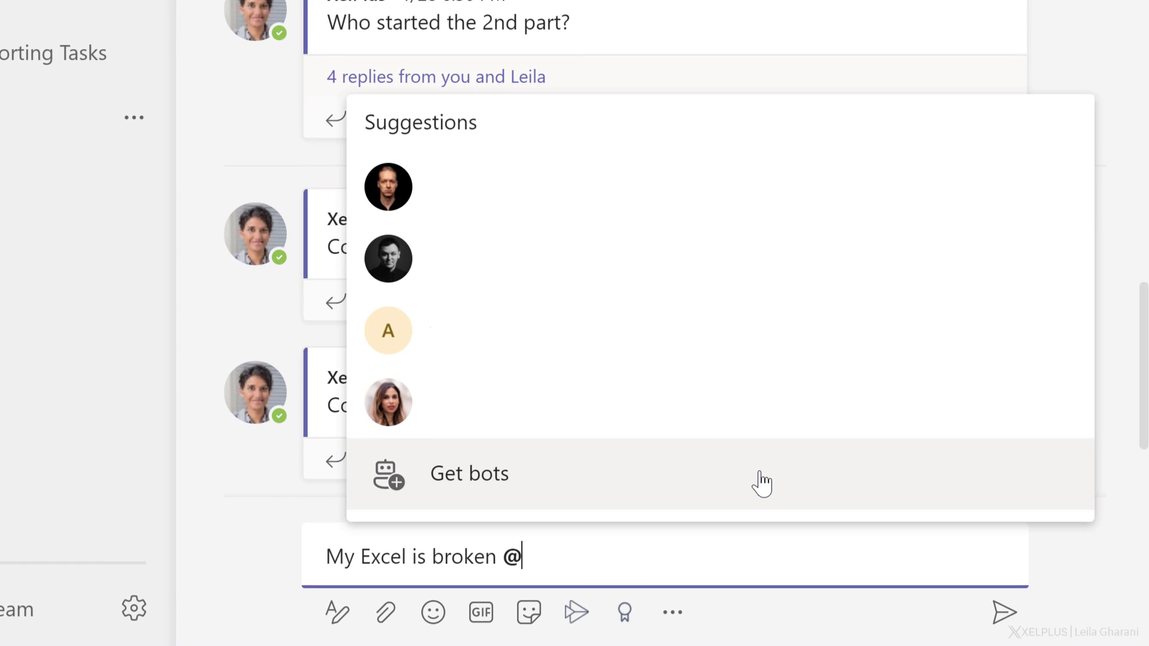
type("it")
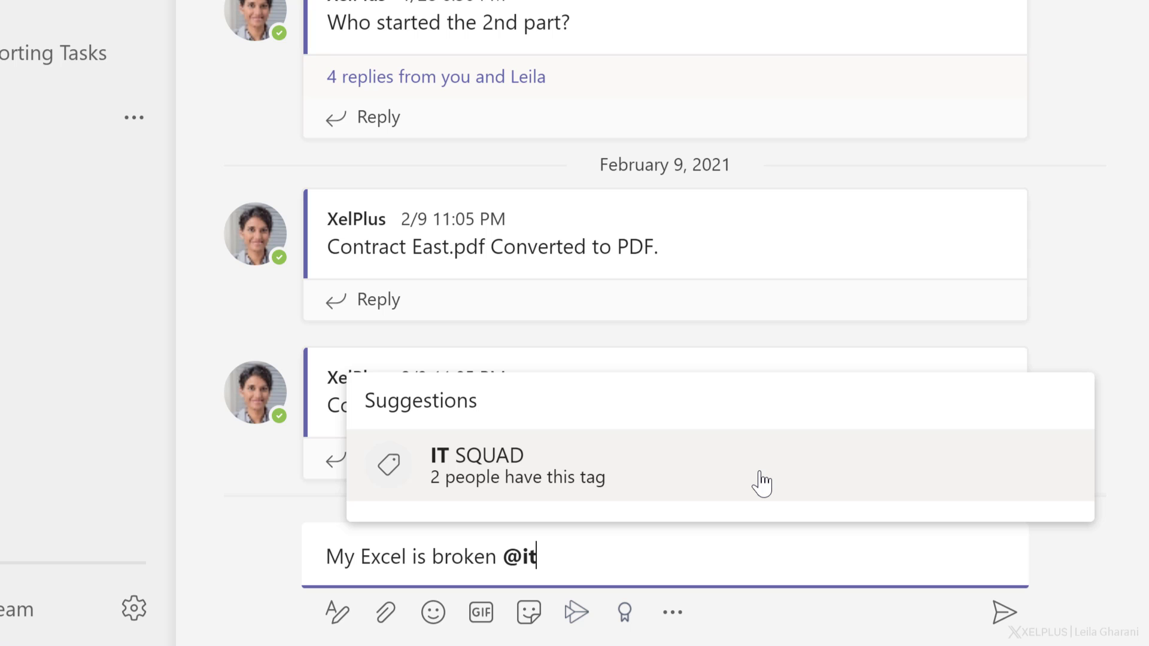
left_click(761, 483)
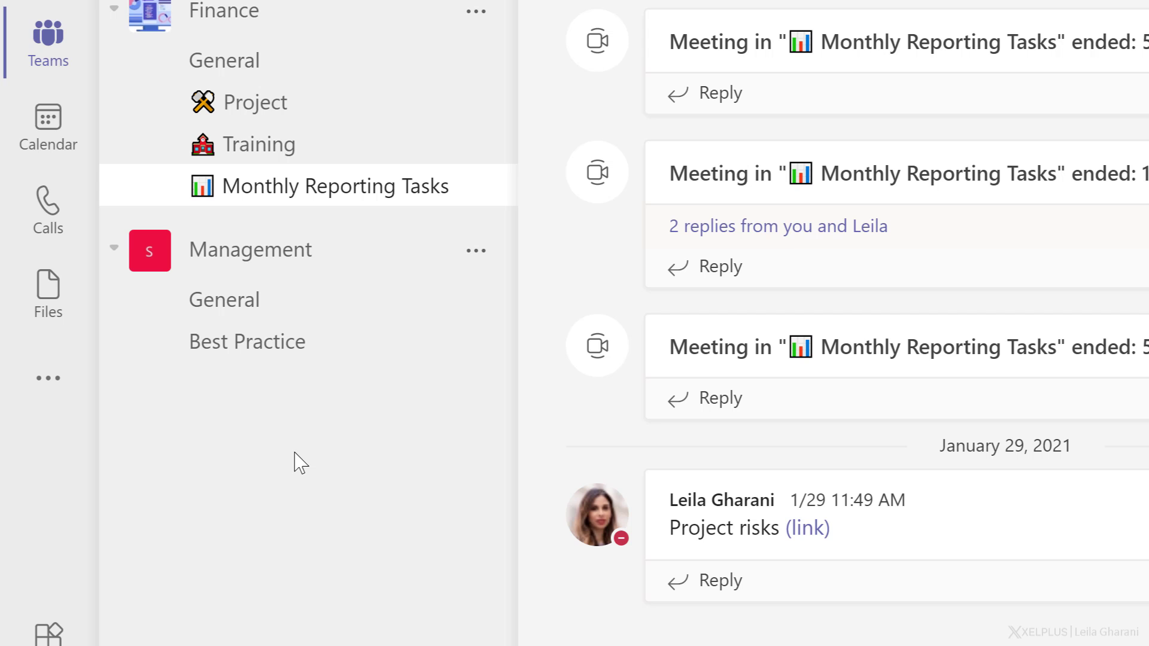
Open Tasks by Planner and To Do from the left rail's extra apps to see My tasks.
left_click(46, 387)
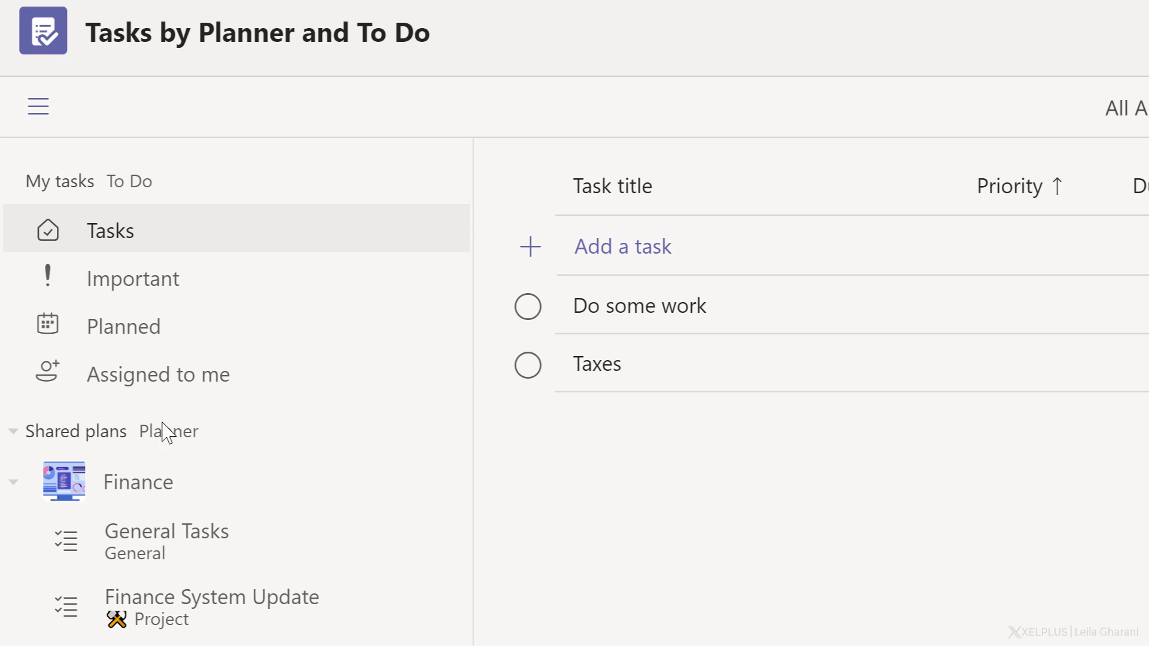
Open the Finance System Update plan in Board view.
left_click(187, 614)
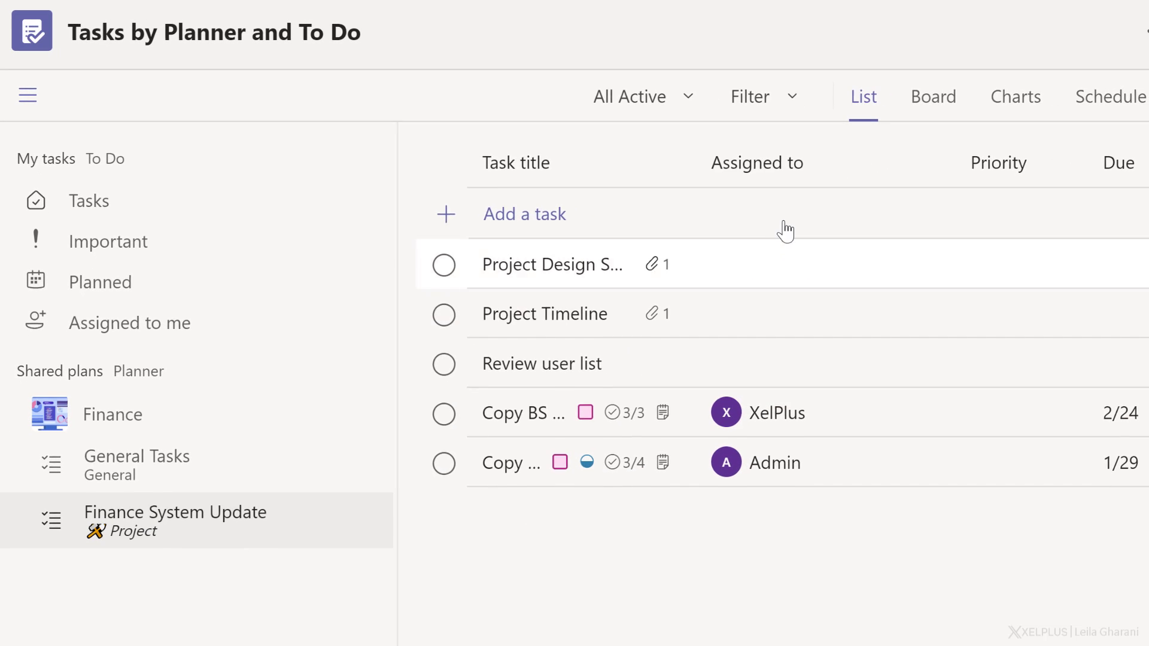
left_click(926, 119)
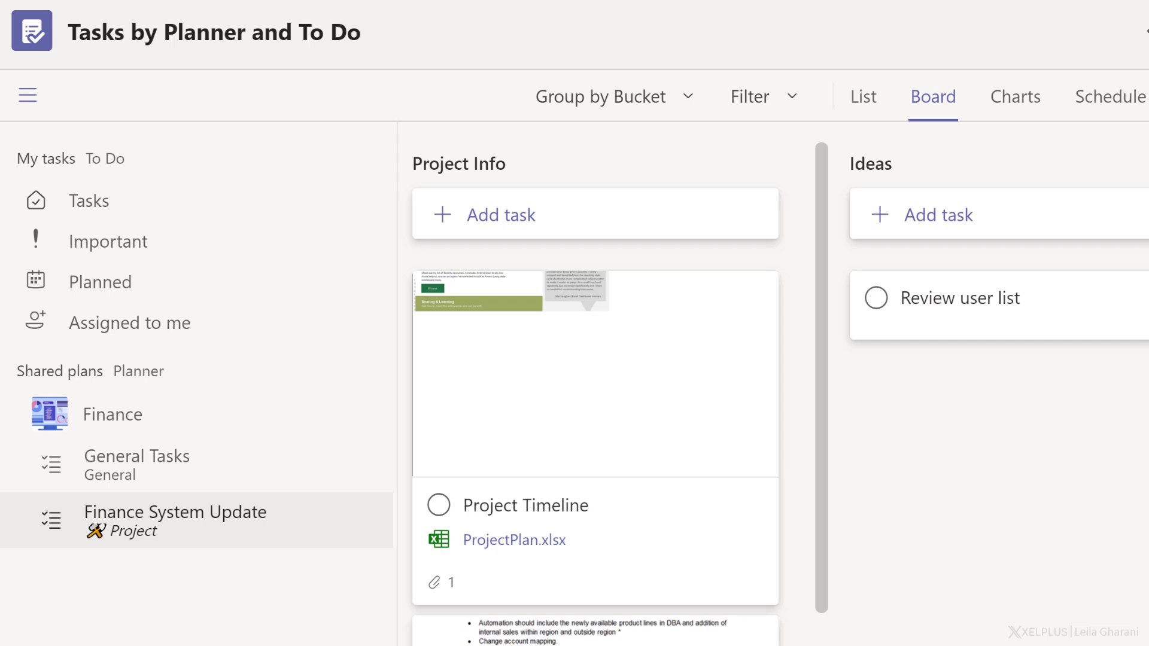
scroll(742, 383, "right", 5)
Look over the Review user list task card, then pin the Tasks app to the rail.
left_click(741, 325)
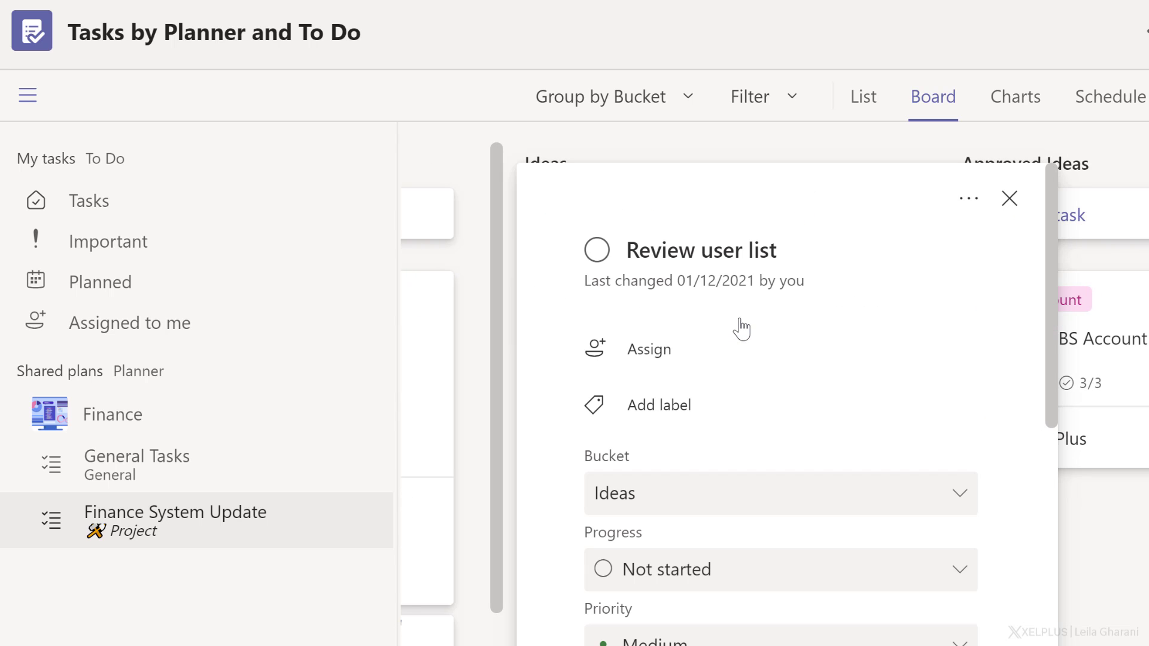
left_click(1007, 206)
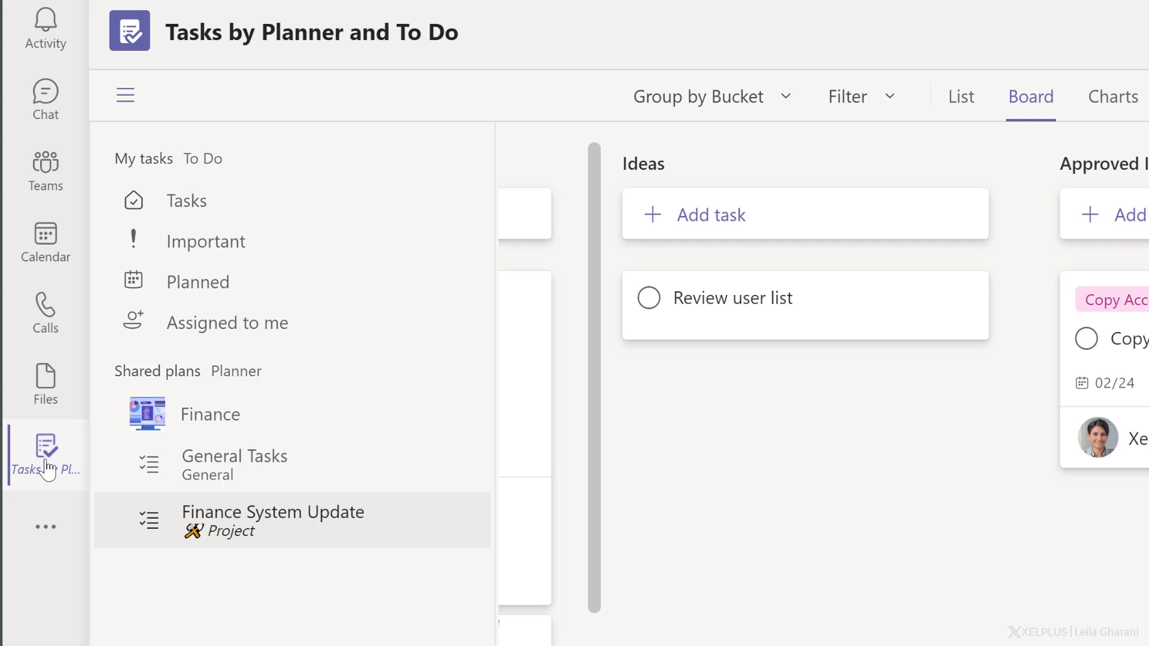
right_click(48, 470)
left_click(176, 484)
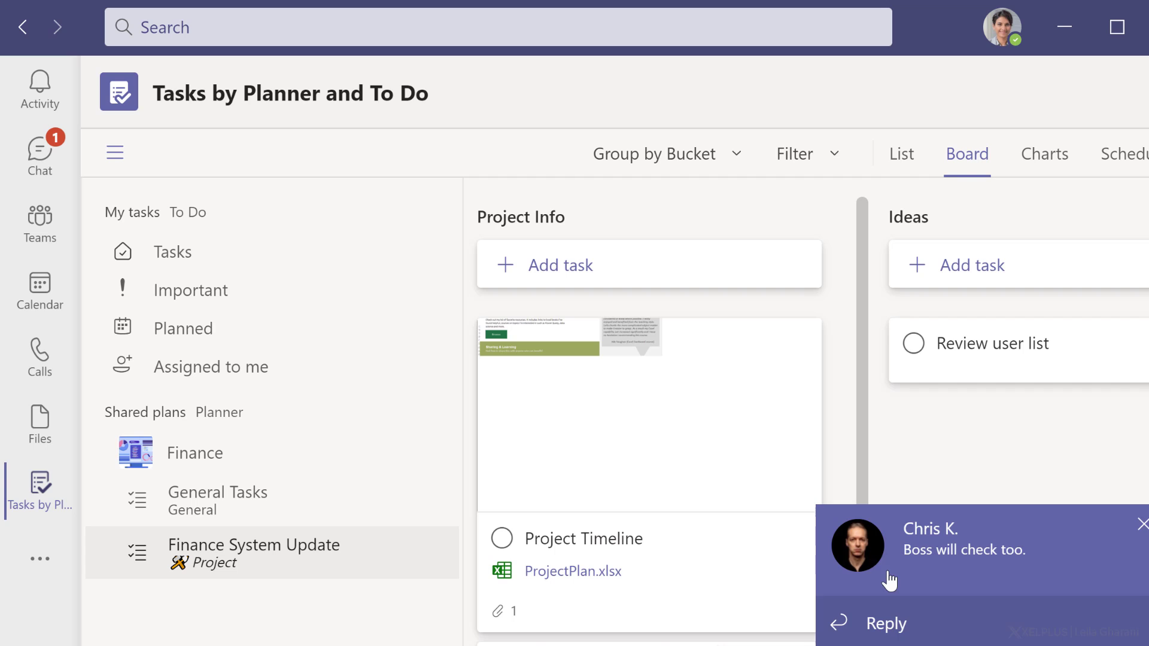
Open the new chat message from its notification, then pop Tasks by Planner out into its own window.
left_click(938, 570)
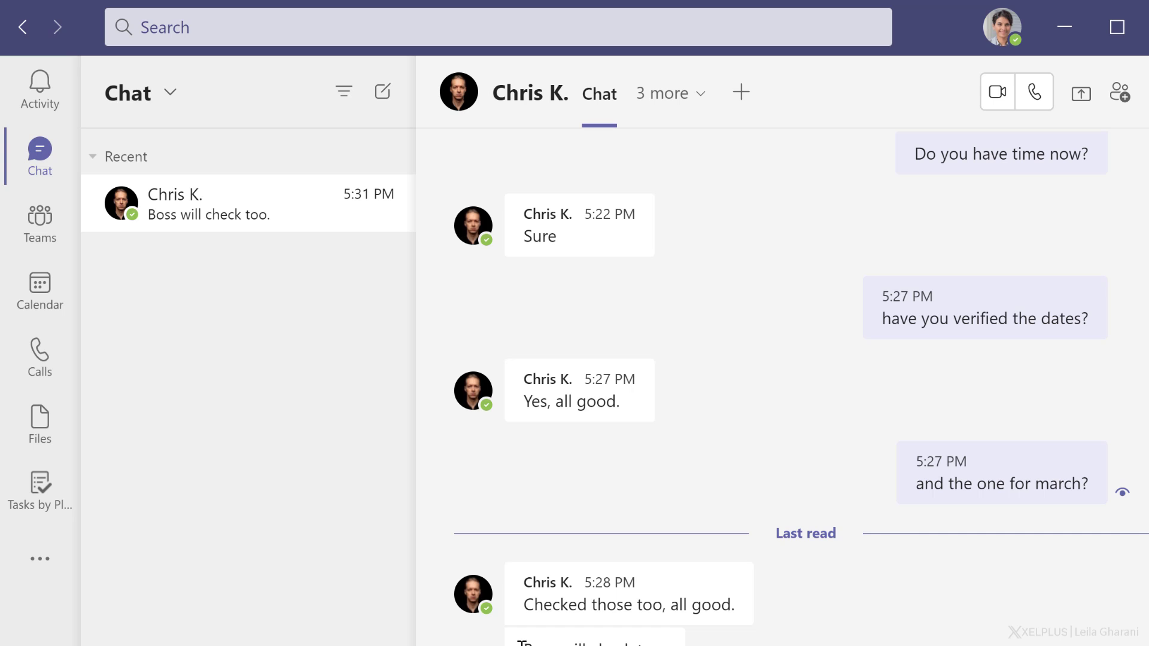
right_click(52, 512)
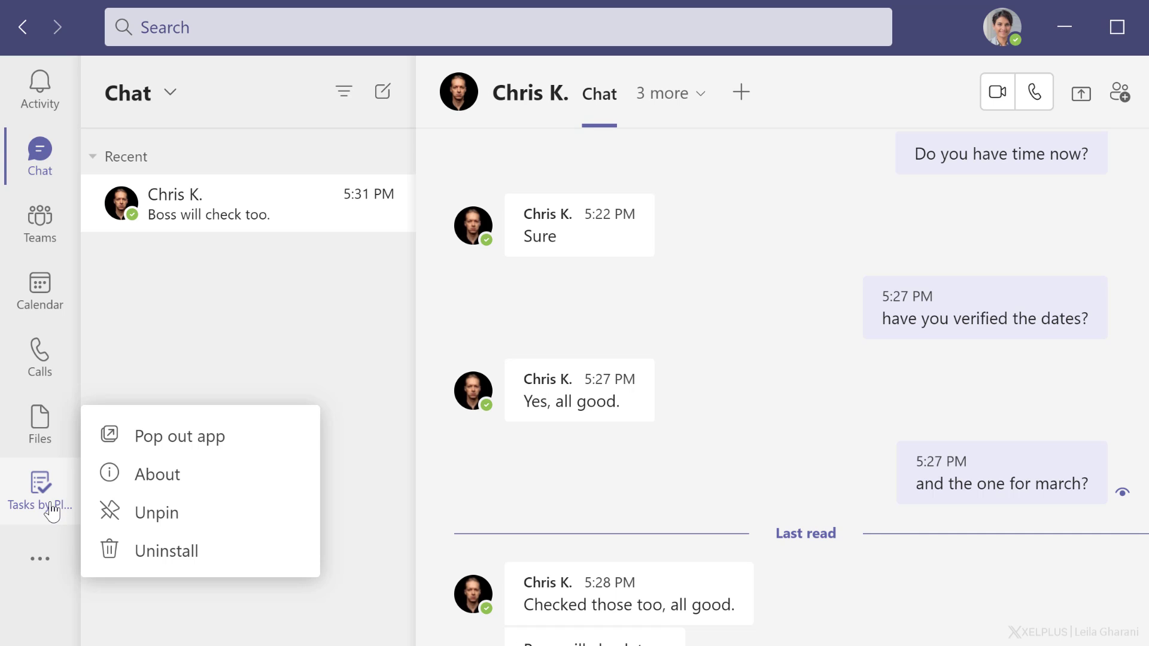
left_click(185, 448)
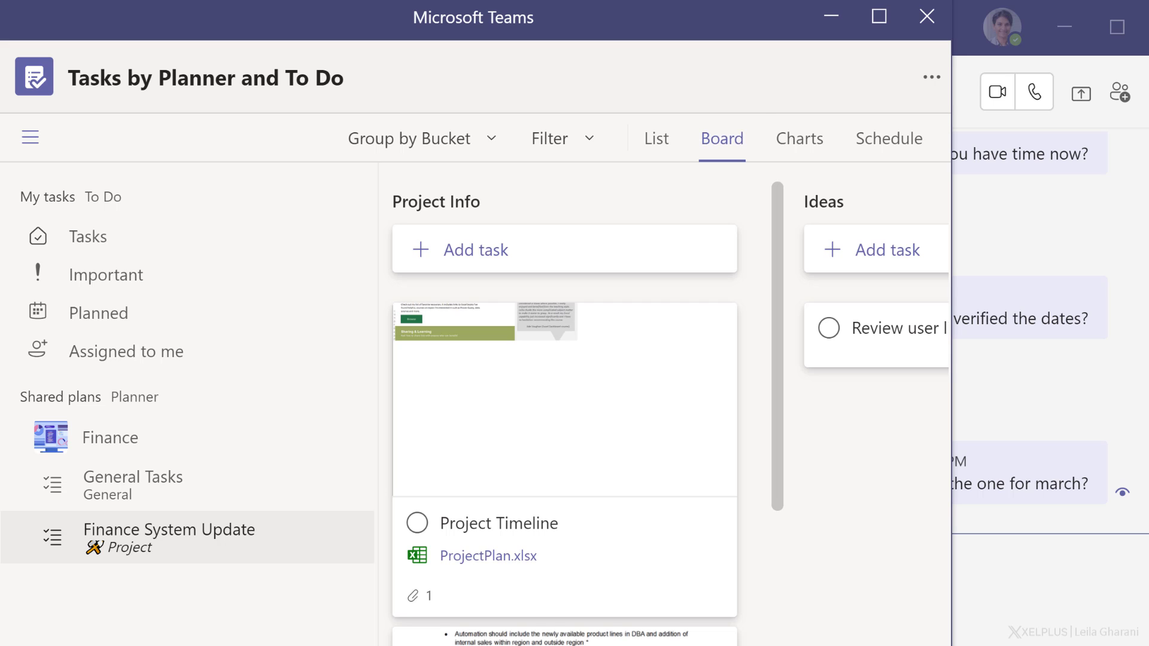
Minimise the Tasks window and pop the chat out beside the Excel Gantt chart workbook.
left_click(827, 37)
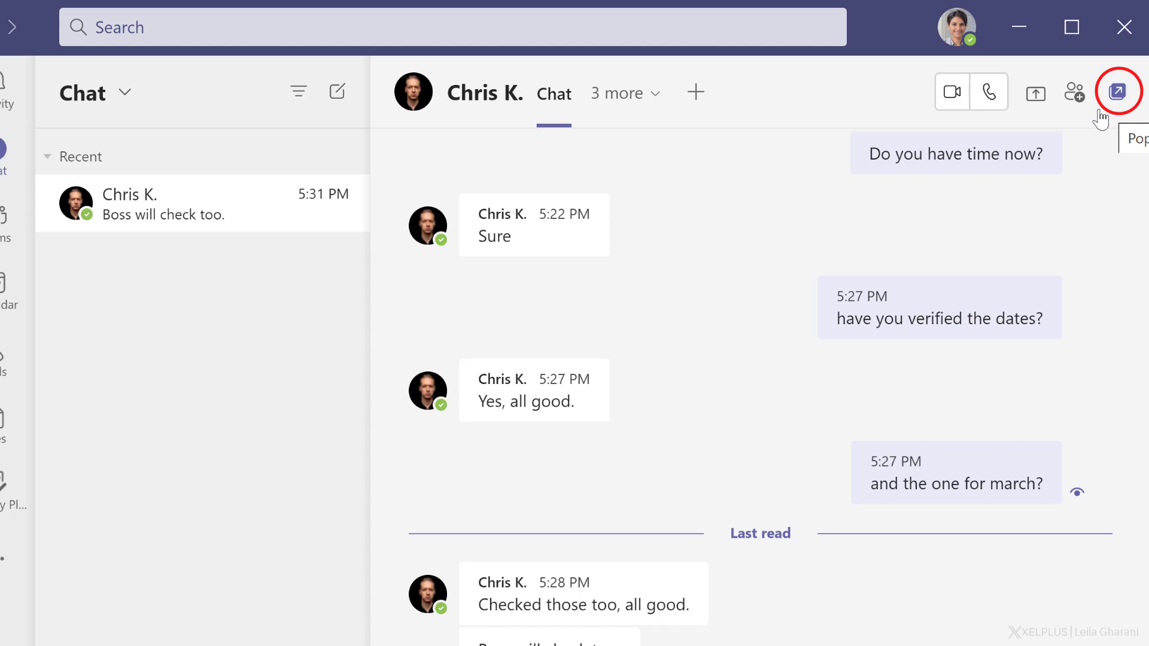
left_click(1114, 111)
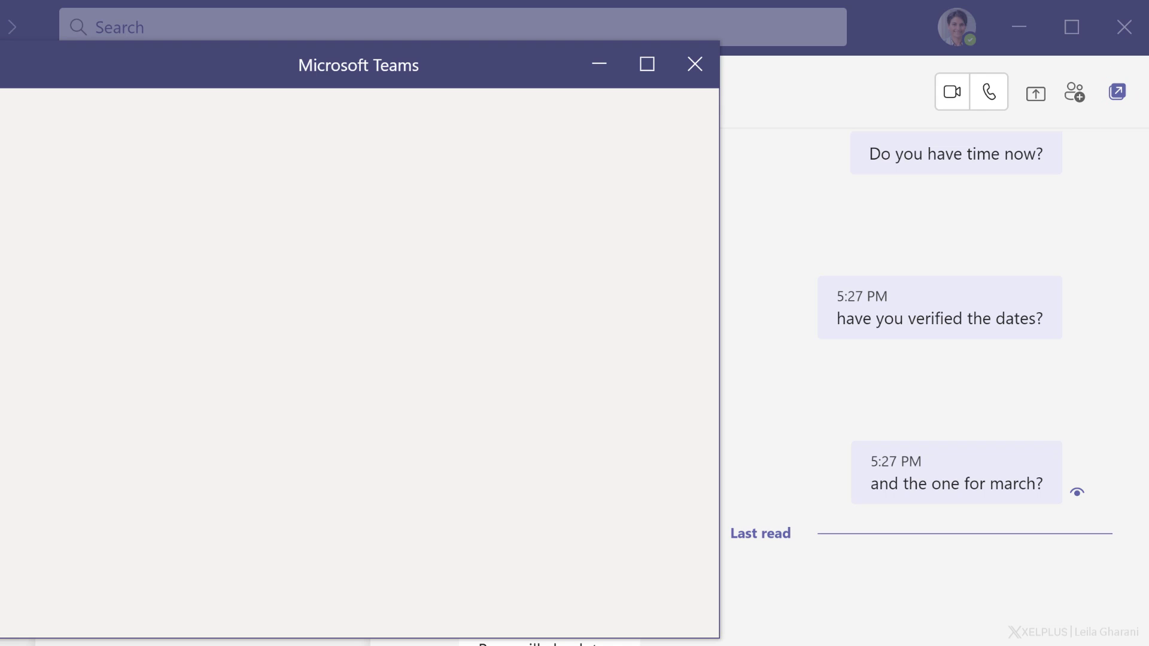
mouse_move(421, 74)
left_mouse_down()
mouse_move(598, 149)
mouse_move(1148, 161)
left_mouse_up()
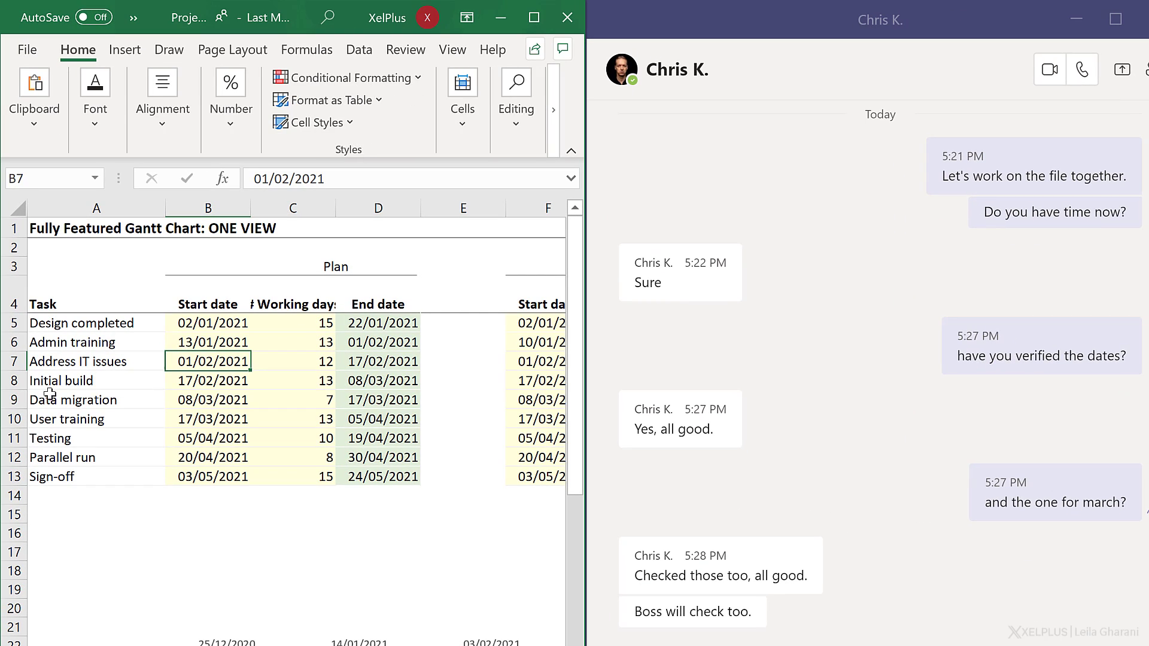
left_click(218, 435)
scroll(346, 490, "down", 1)
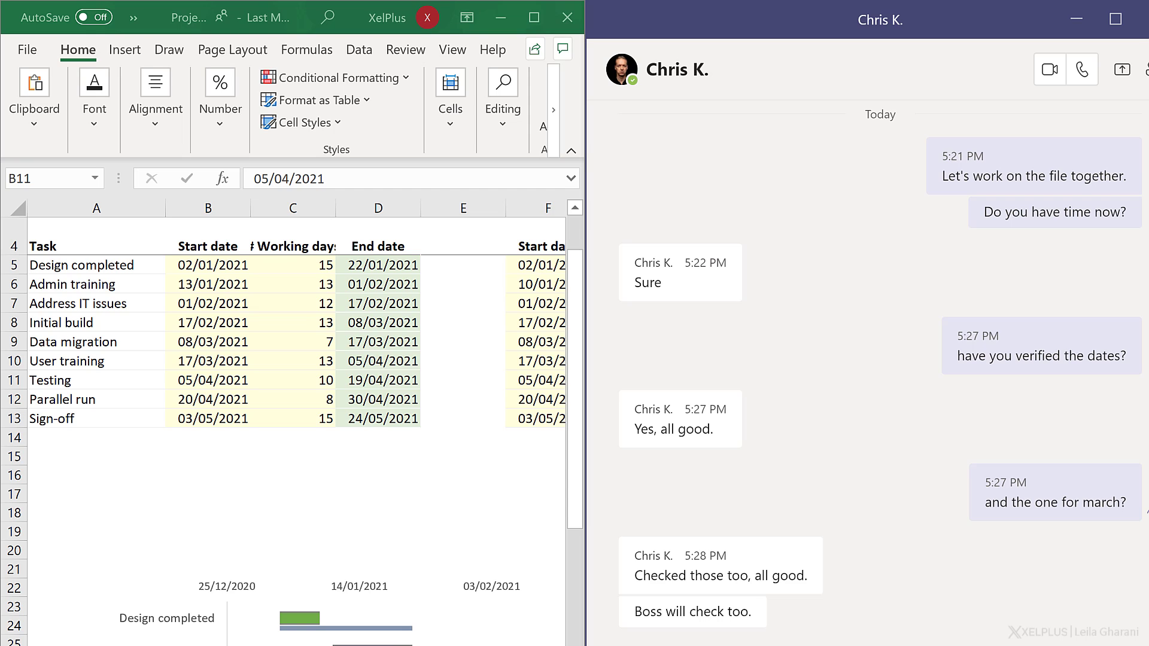
key("alt+Tab")
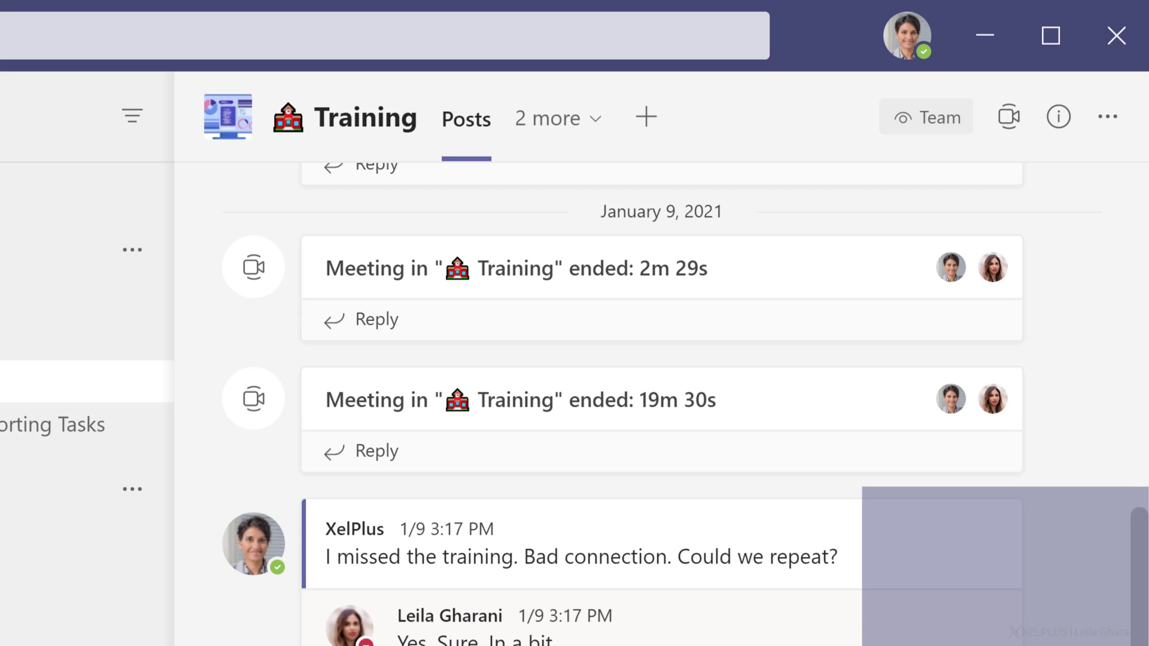
Set status to Do not disturb with a custom reset of Feb 22, 2021 6:00 PM.
left_click(911, 62)
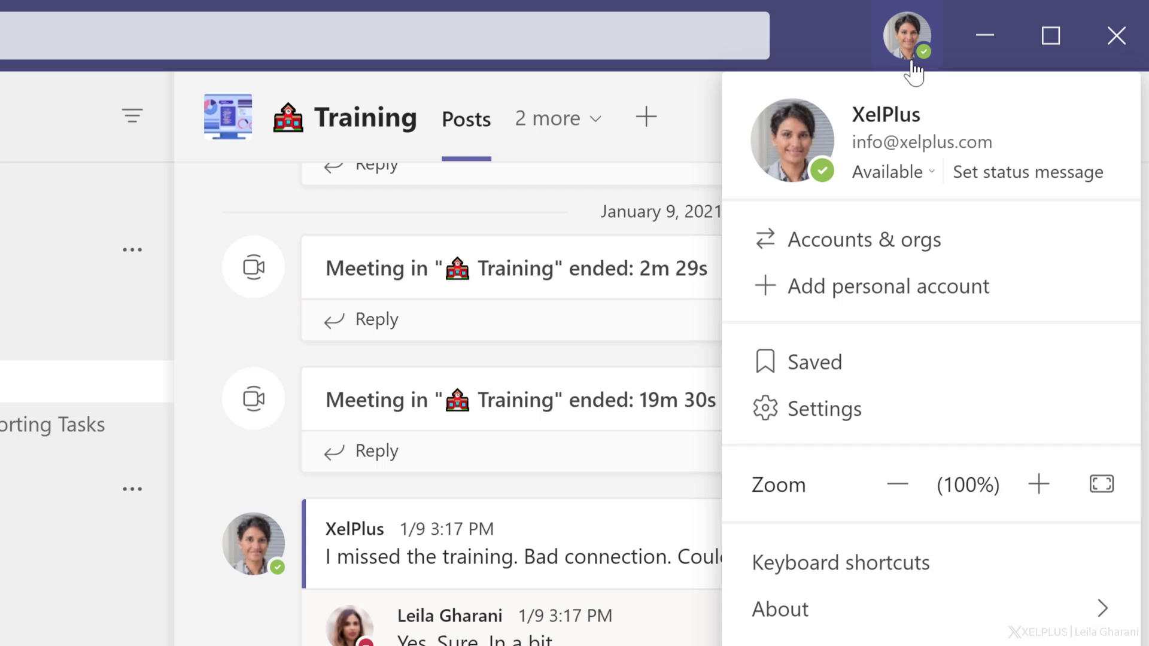
left_click(873, 175)
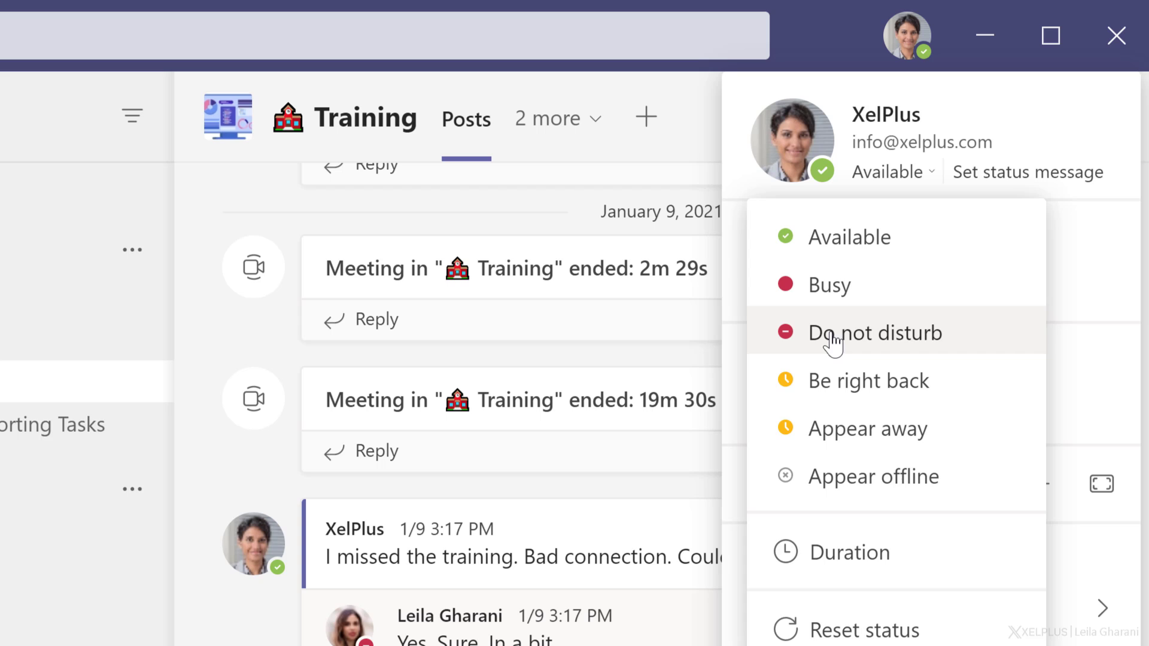
left_click(839, 561)
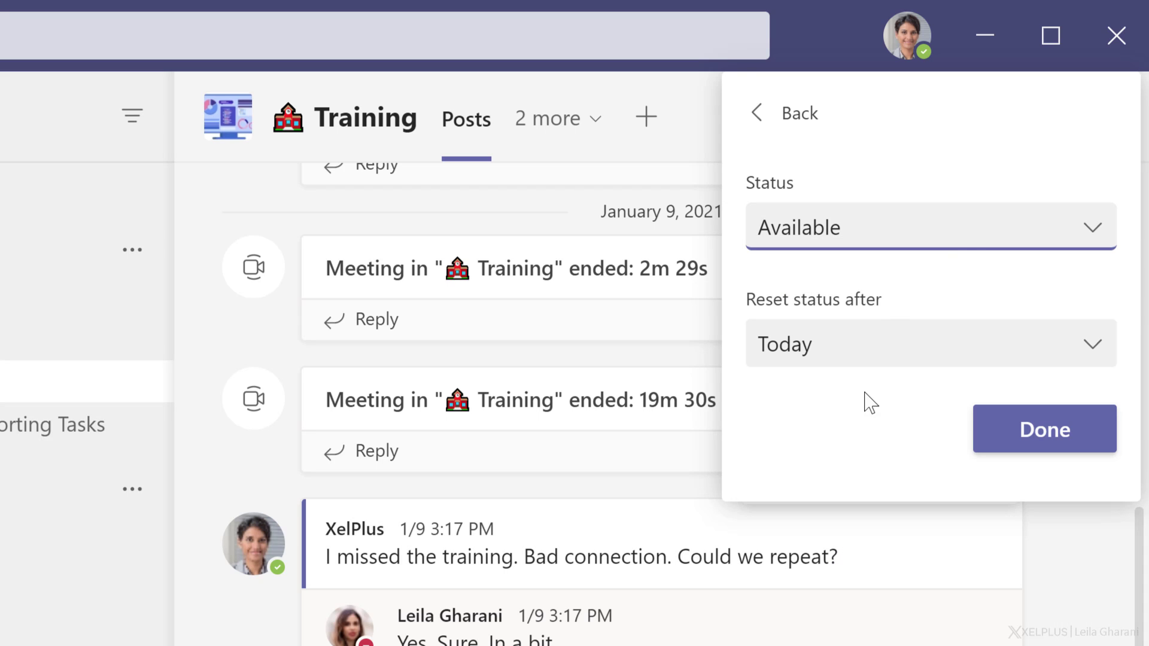
left_click(968, 241)
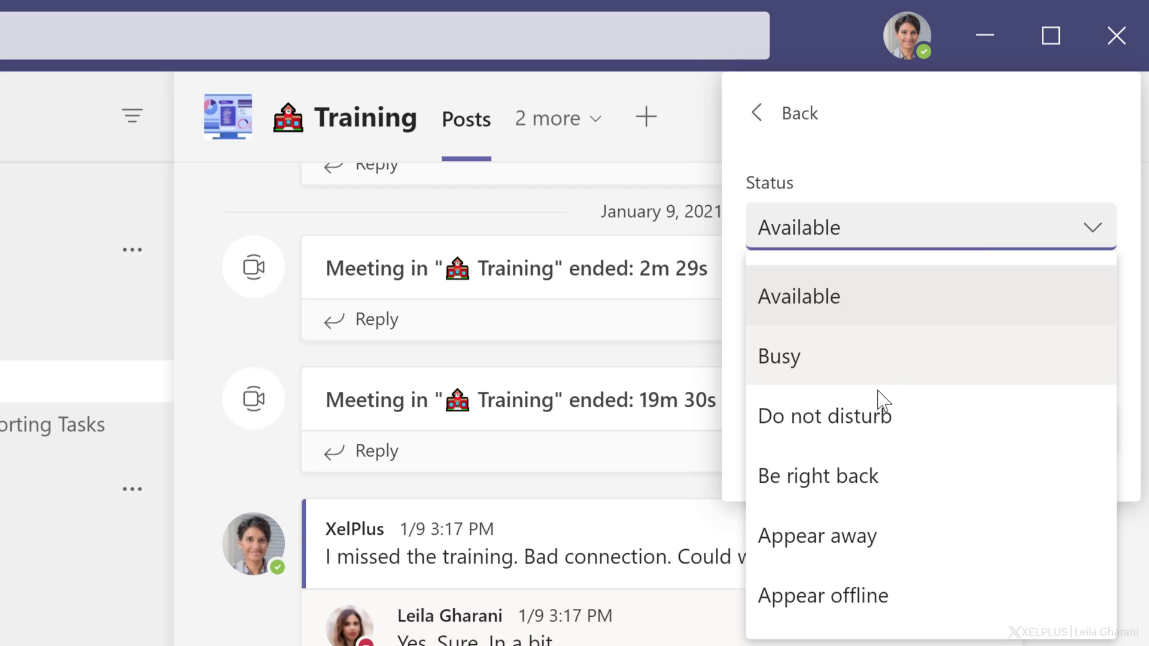
left_click(875, 414)
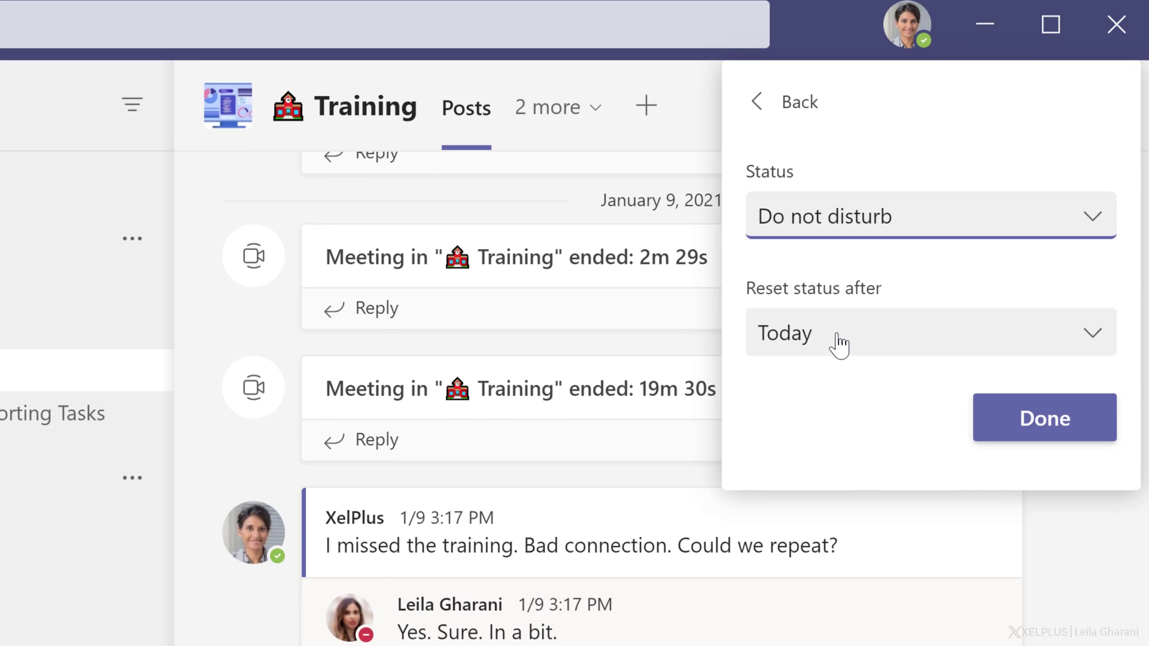
left_click(838, 344)
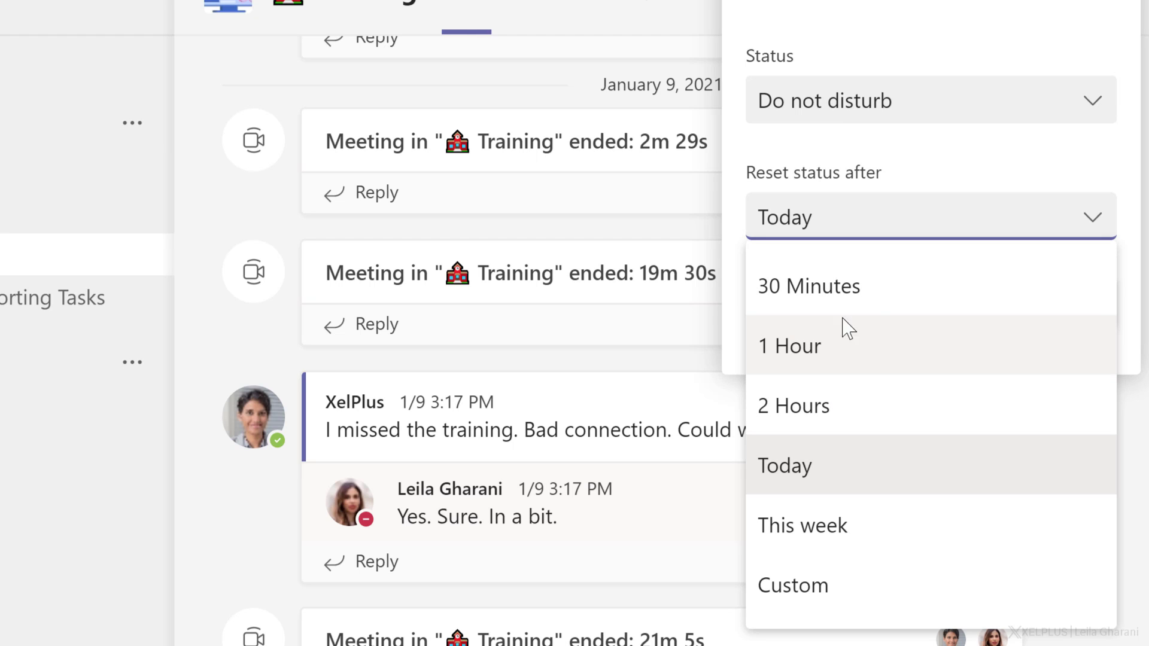
left_click(872, 585)
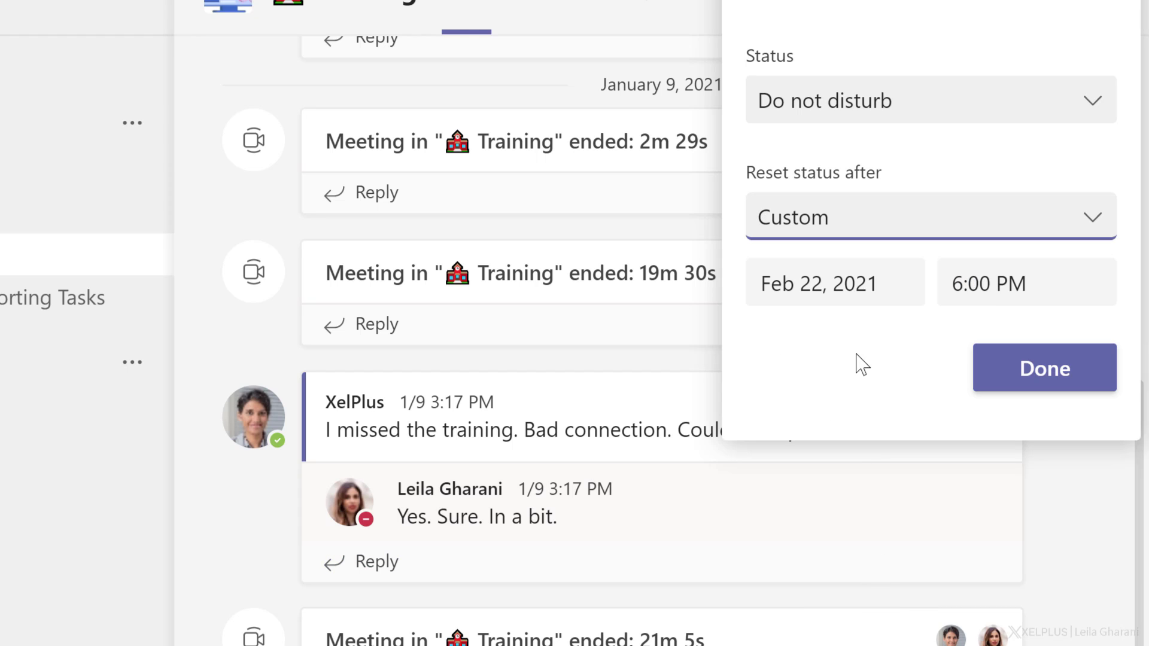
left_click(1033, 366)
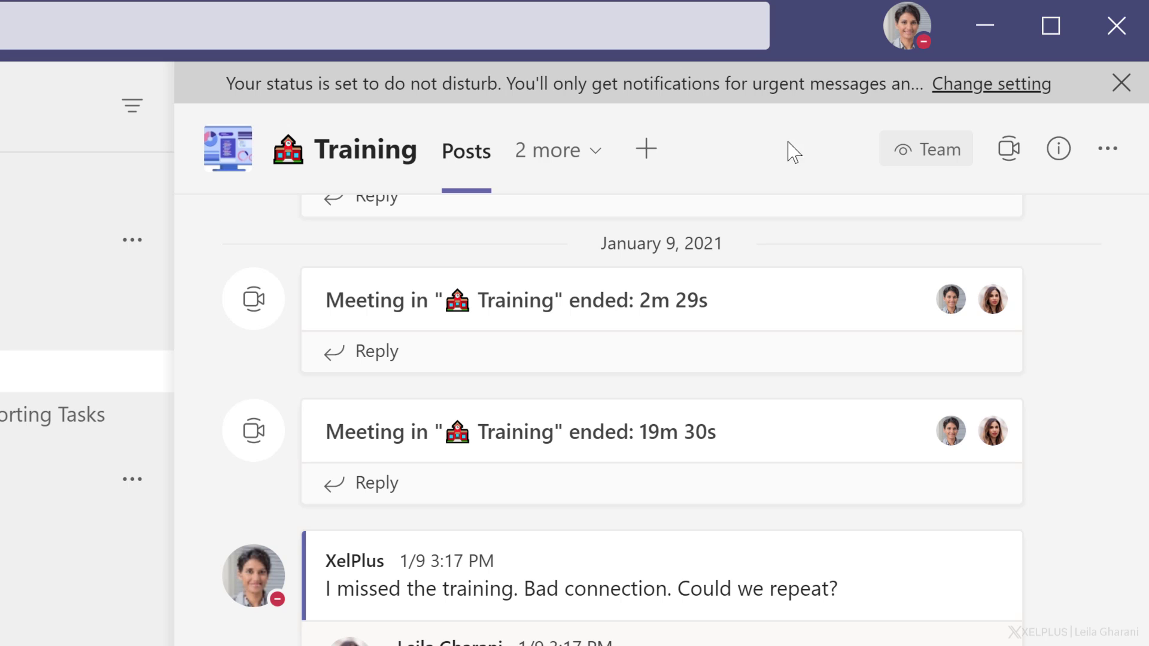
Switch the status back to Available.
left_click(905, 49)
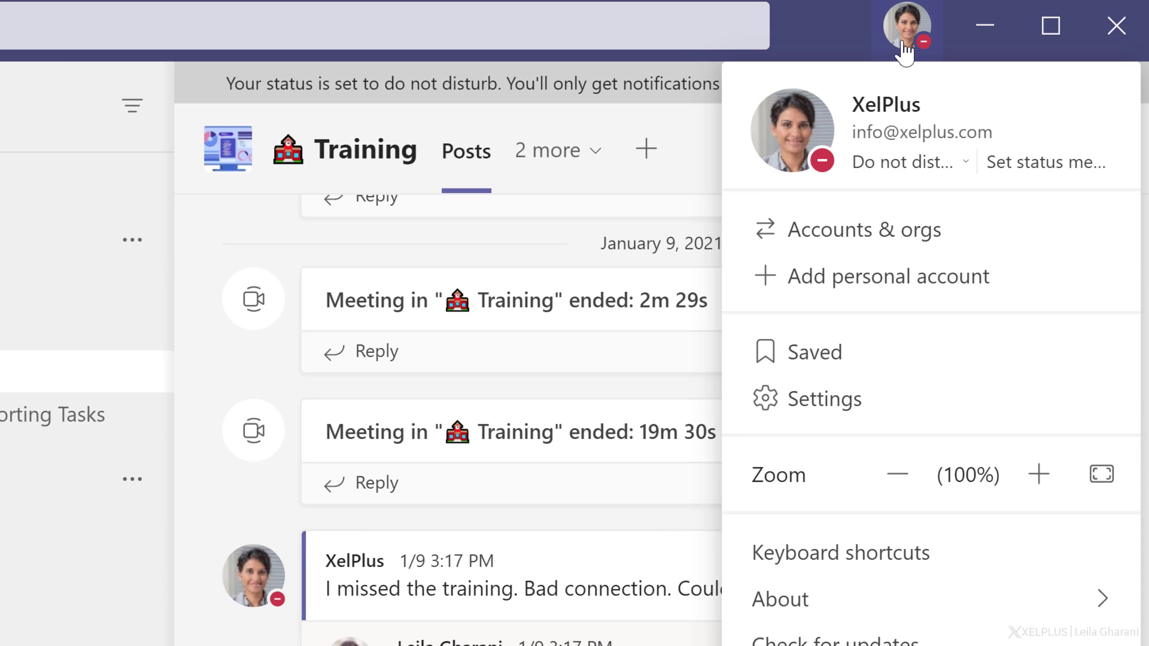
left_click(886, 164)
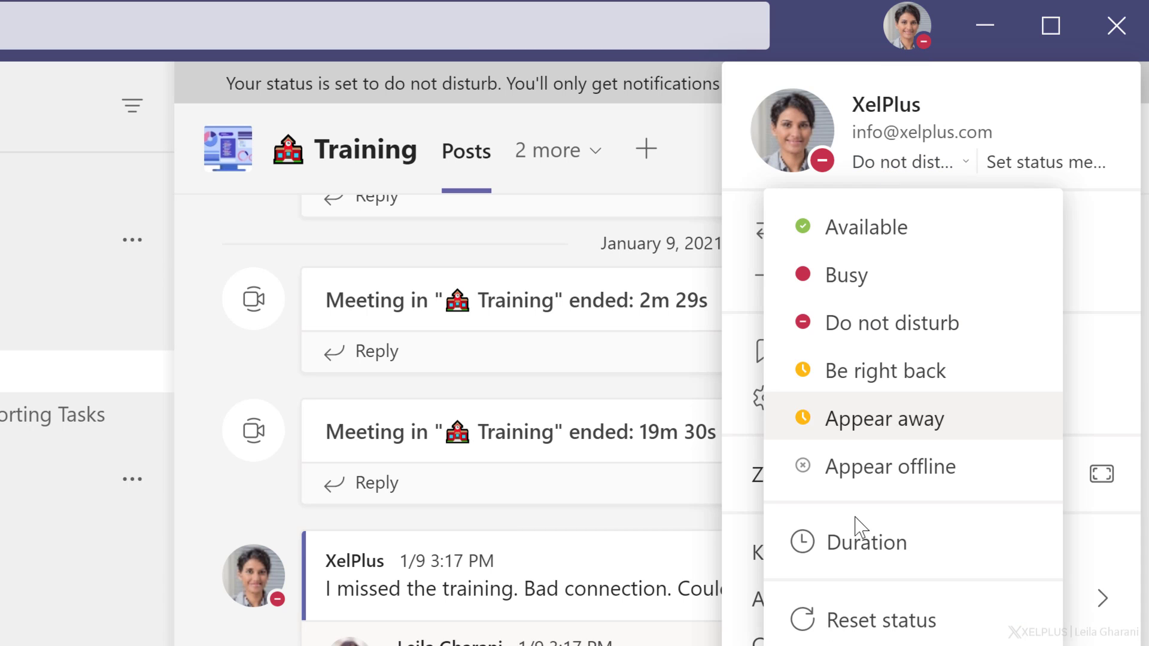
left_click(839, 234)
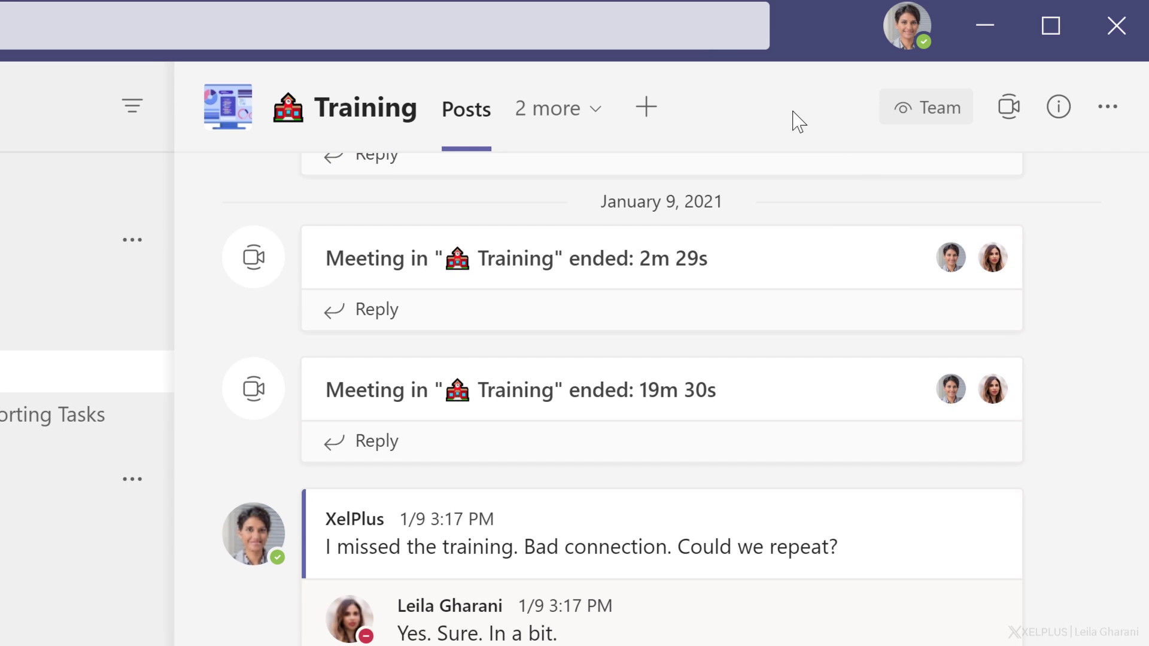
Switch off Show message preview in Notifications settings, then open the chat with the dinner message.
left_click(898, 41)
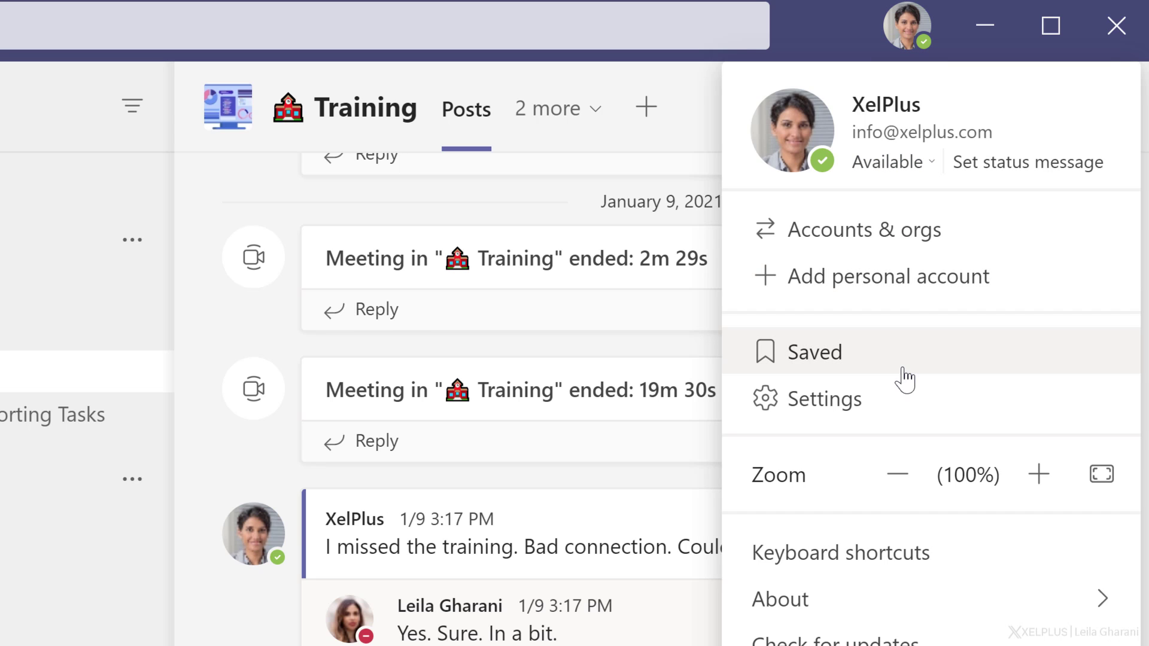
left_click(885, 400)
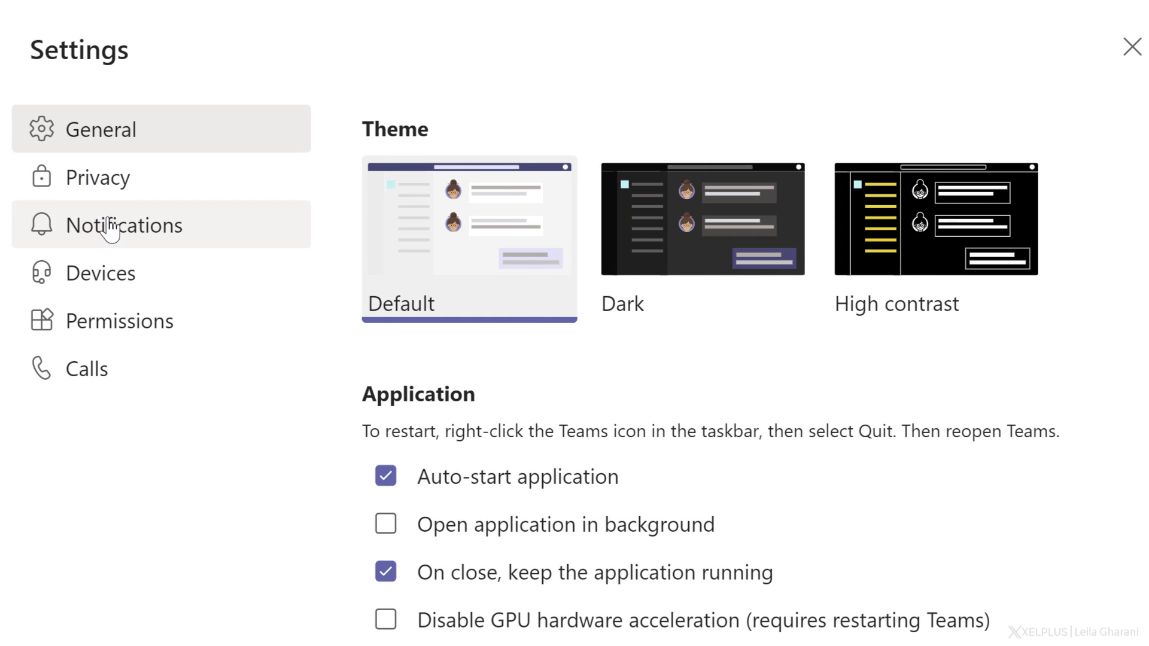
left_click(65, 227)
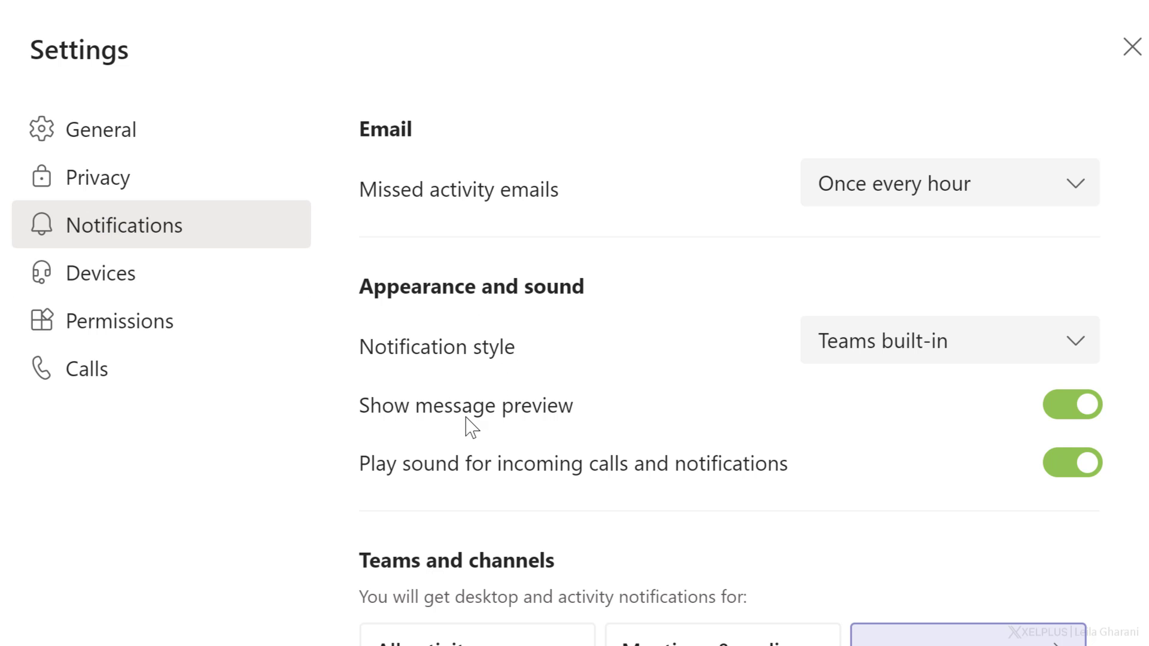
left_click(1048, 412)
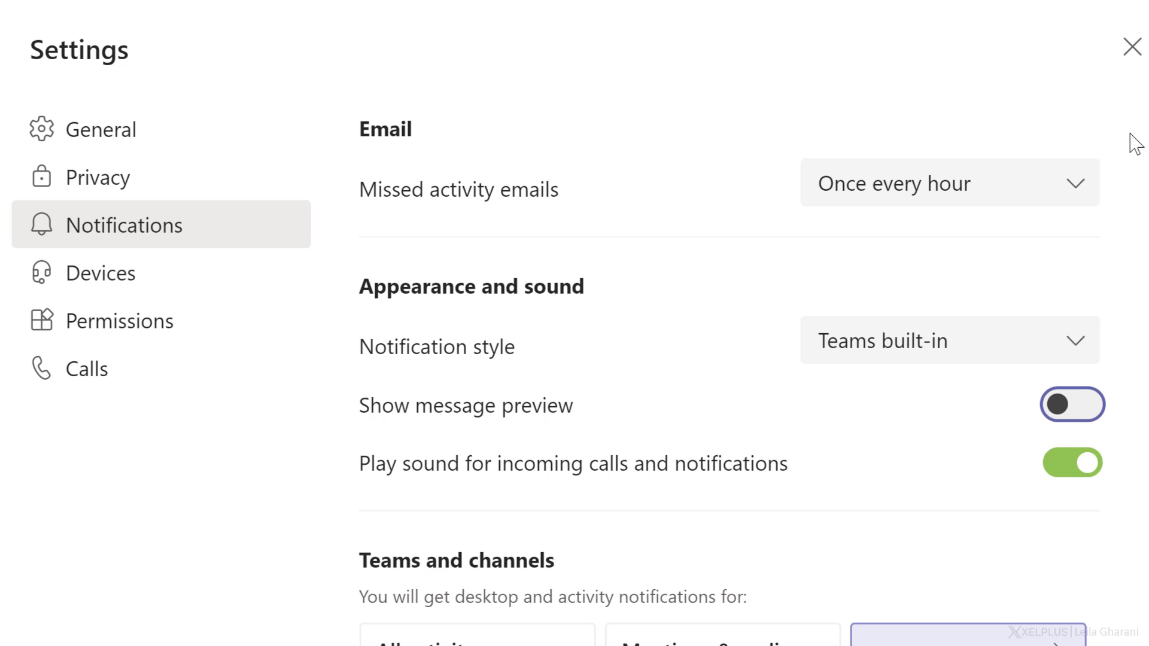
left_click(1105, 48)
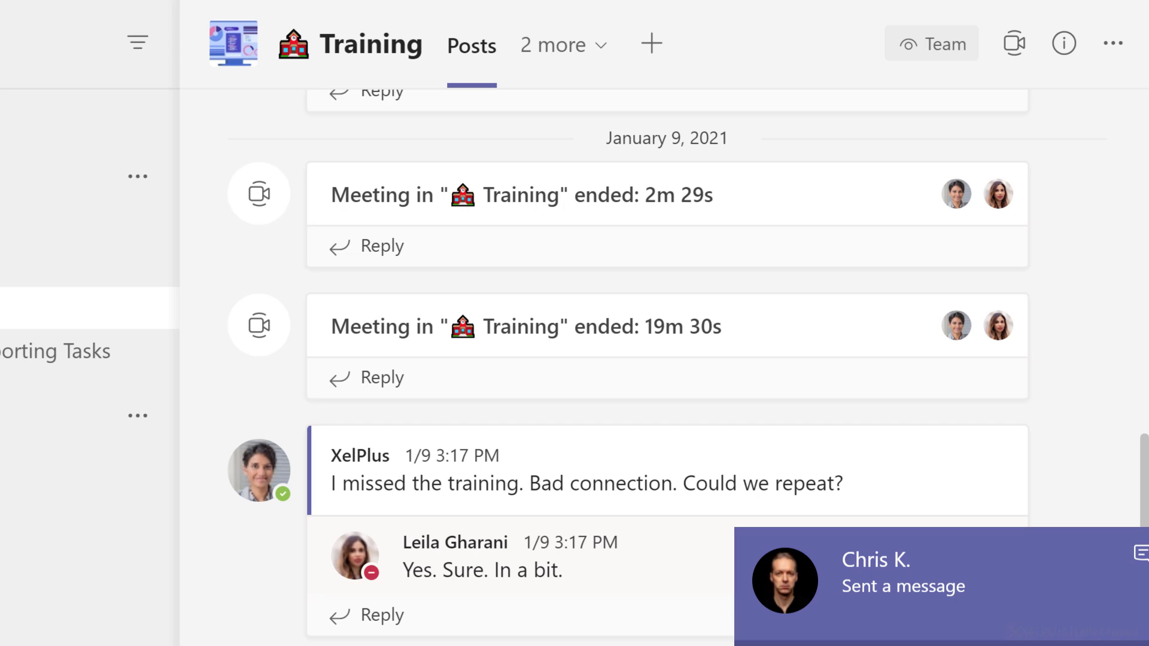
left_click(941, 590)
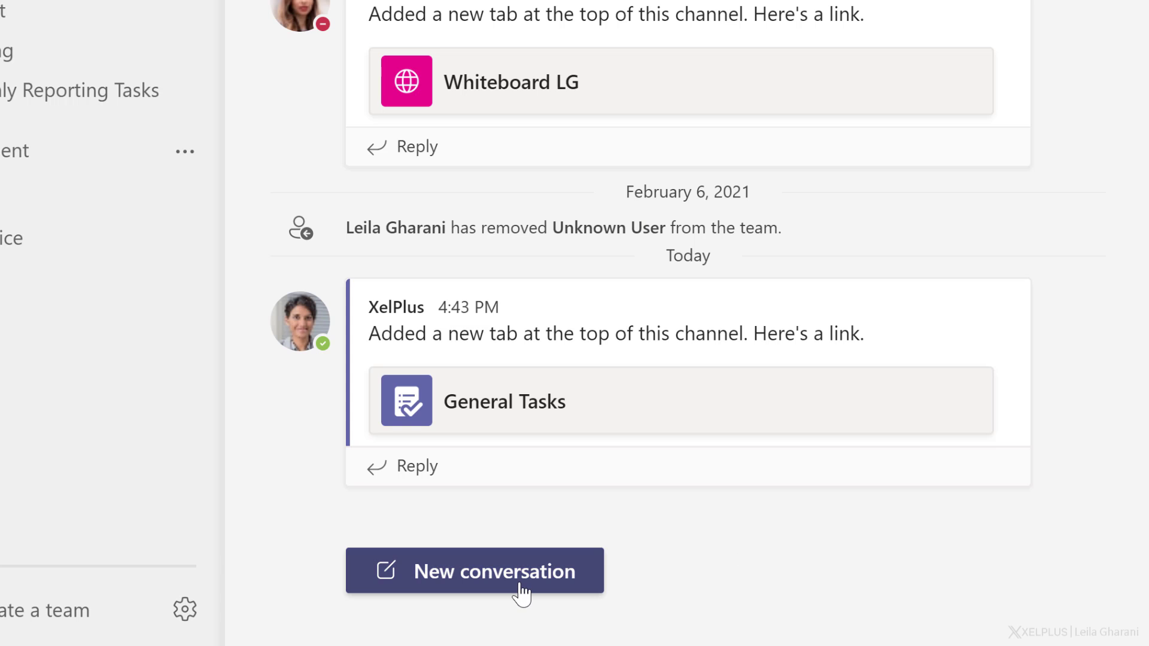
Start a new channel post with a Forms poll asking 'Which is your favorite bar?'.
left_click(513, 592)
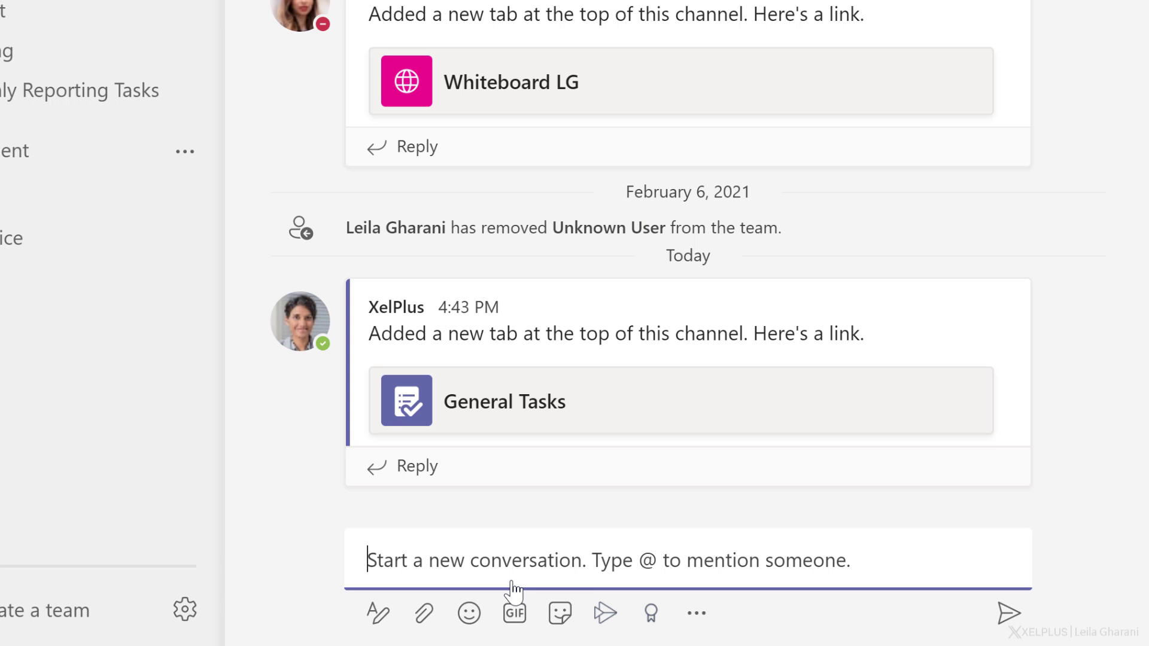
left_click(690, 621)
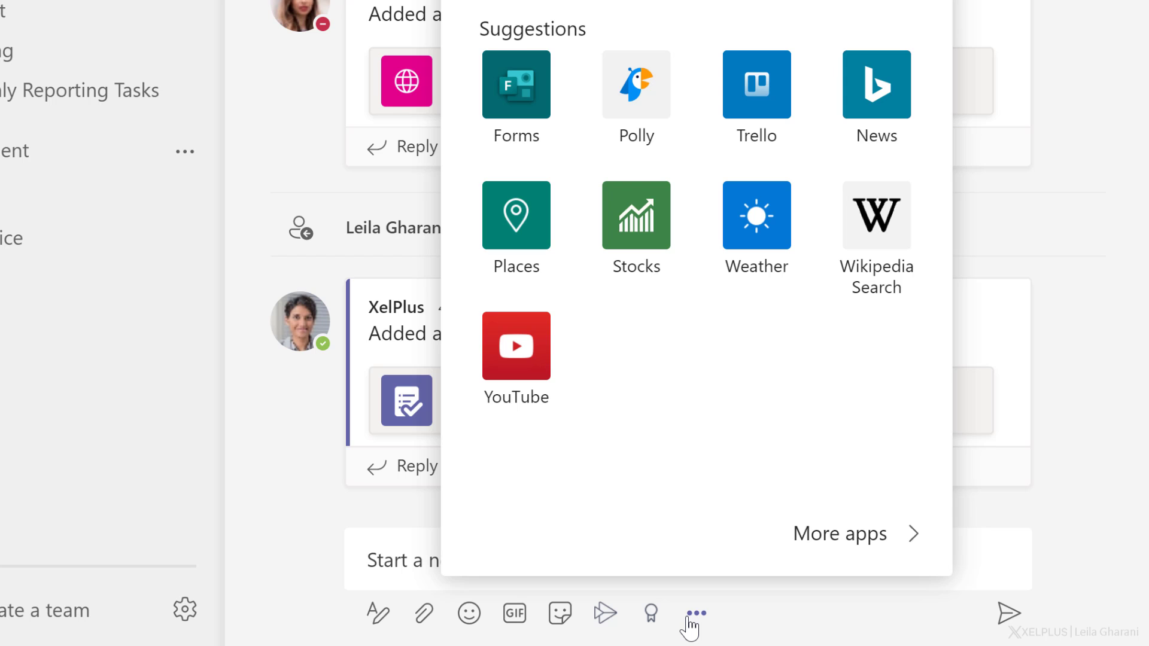
left_click(502, 122)
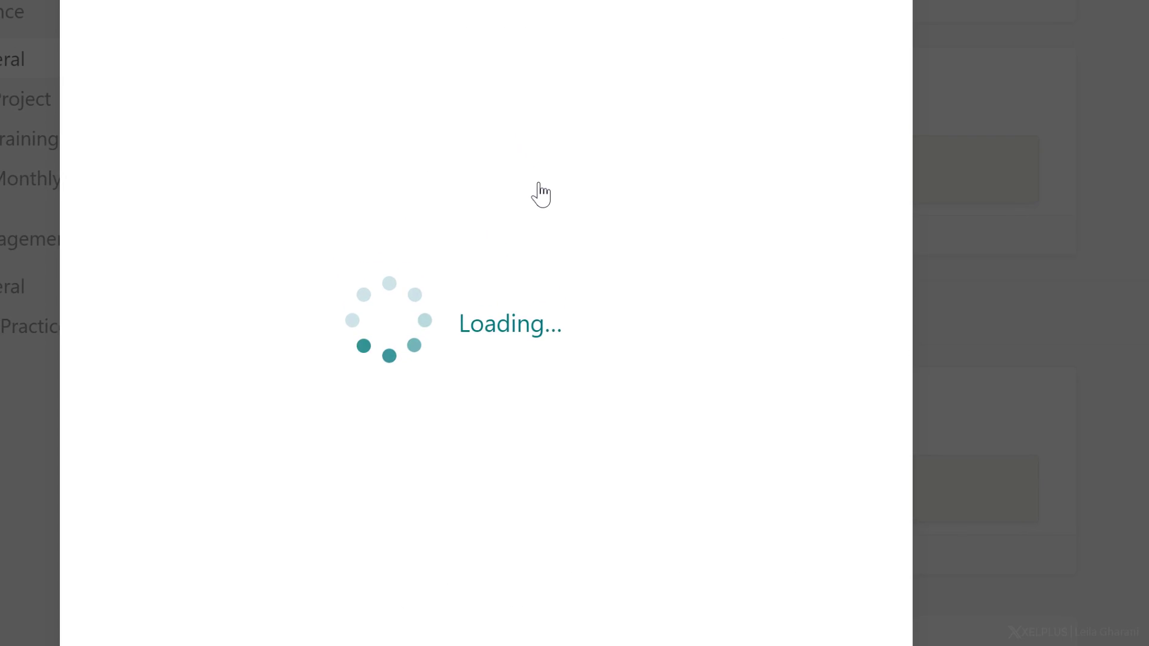
left_click(356, 208)
type("Which is your favorite bar?")
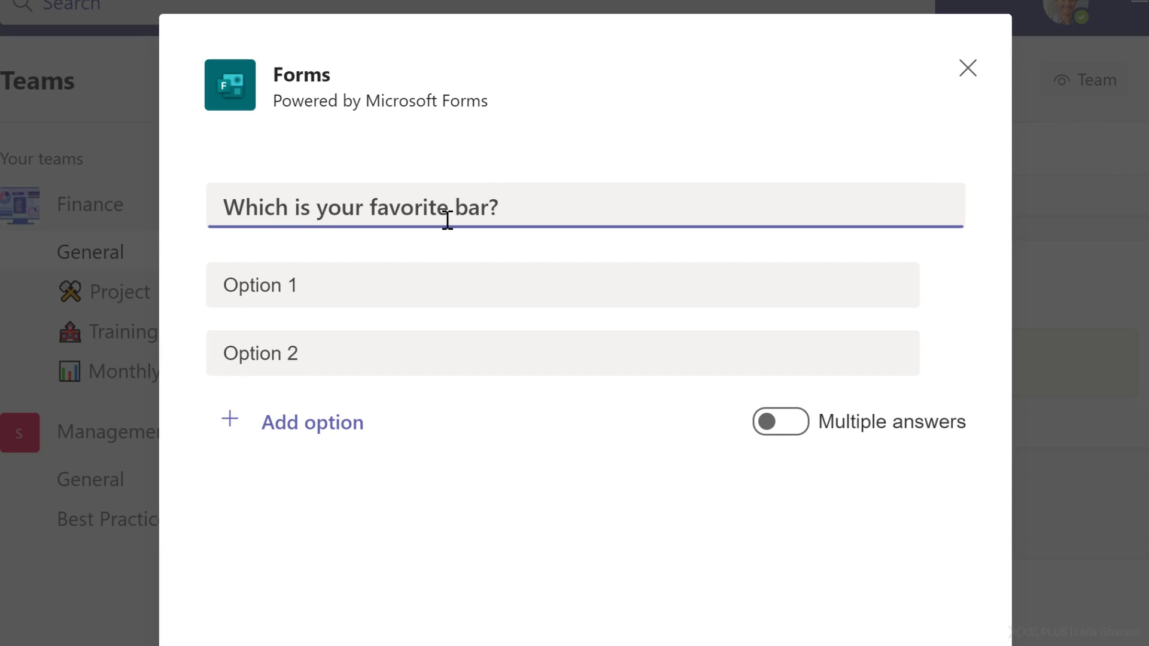
Add the options Formula bar, Status bar and App bar, and save the poll.
left_click(381, 290)
type("Formula bar")
left_click(380, 338)
type("Status bar")
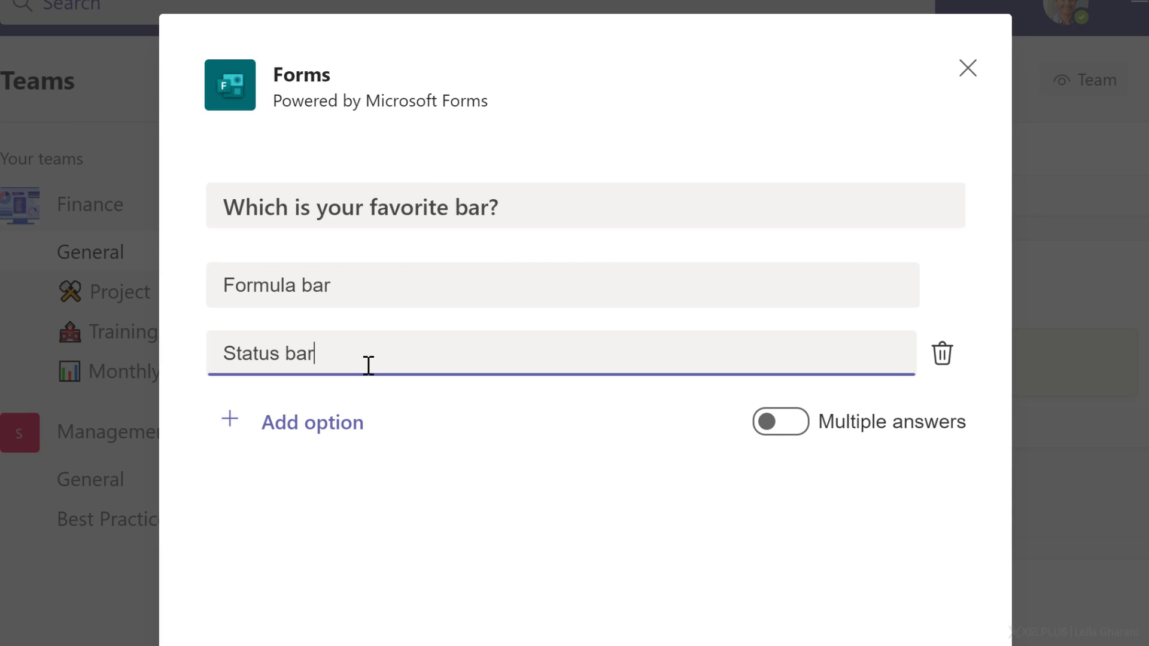
left_click(357, 426)
type("App bar")
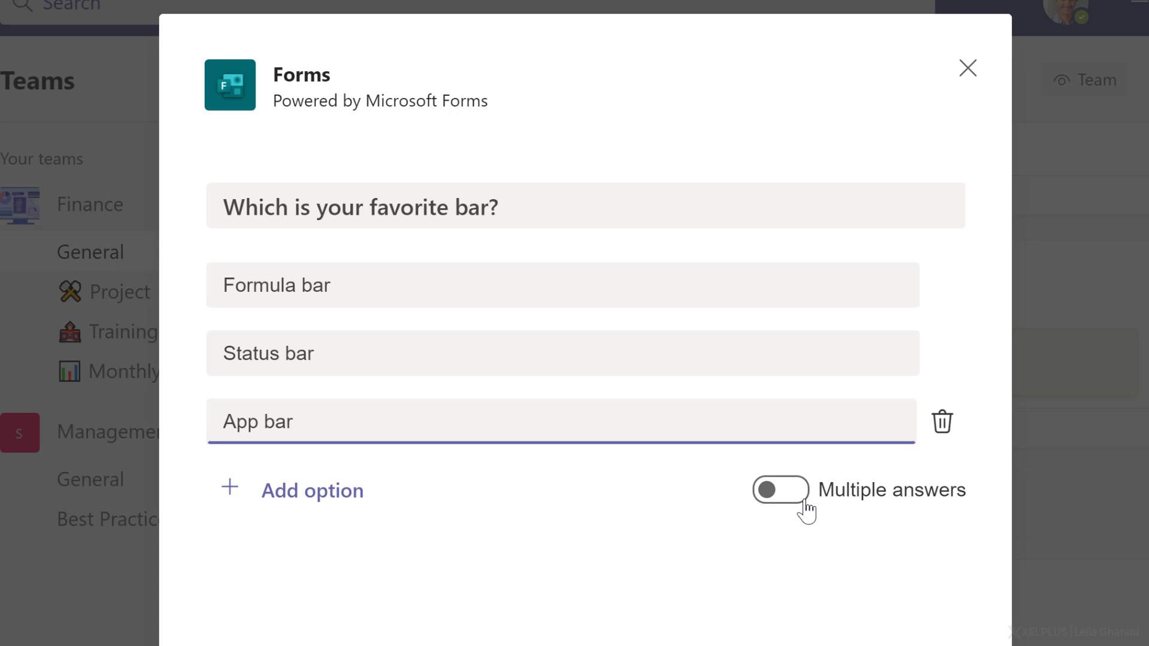
scroll(599, 465, "down", 4)
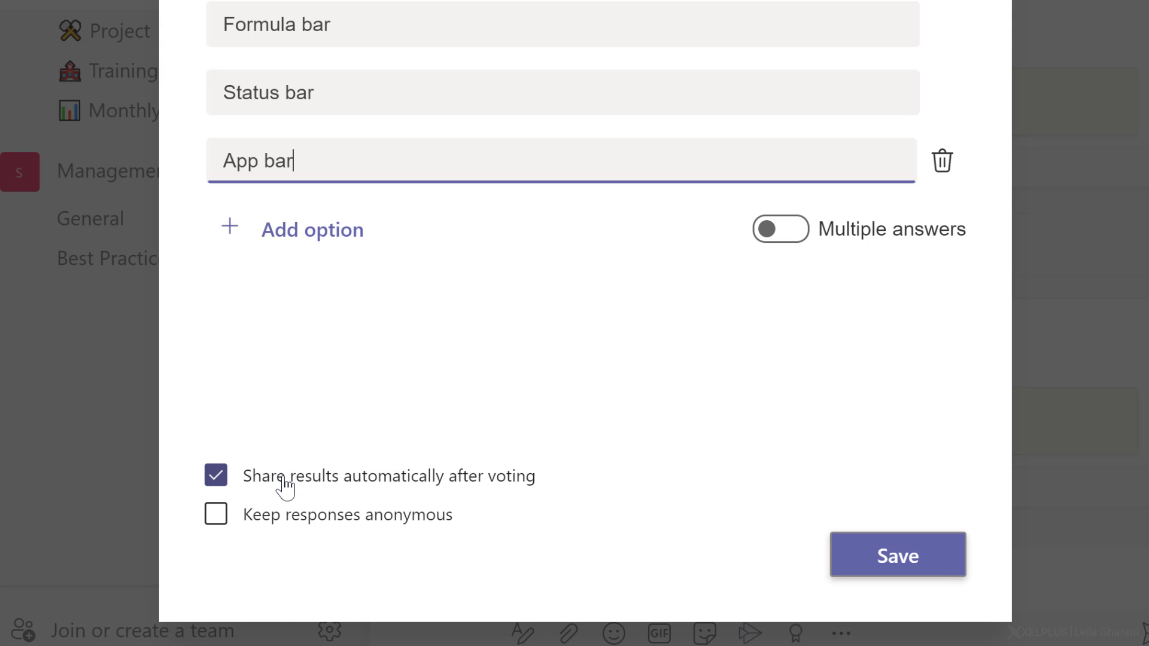
left_click(855, 562)
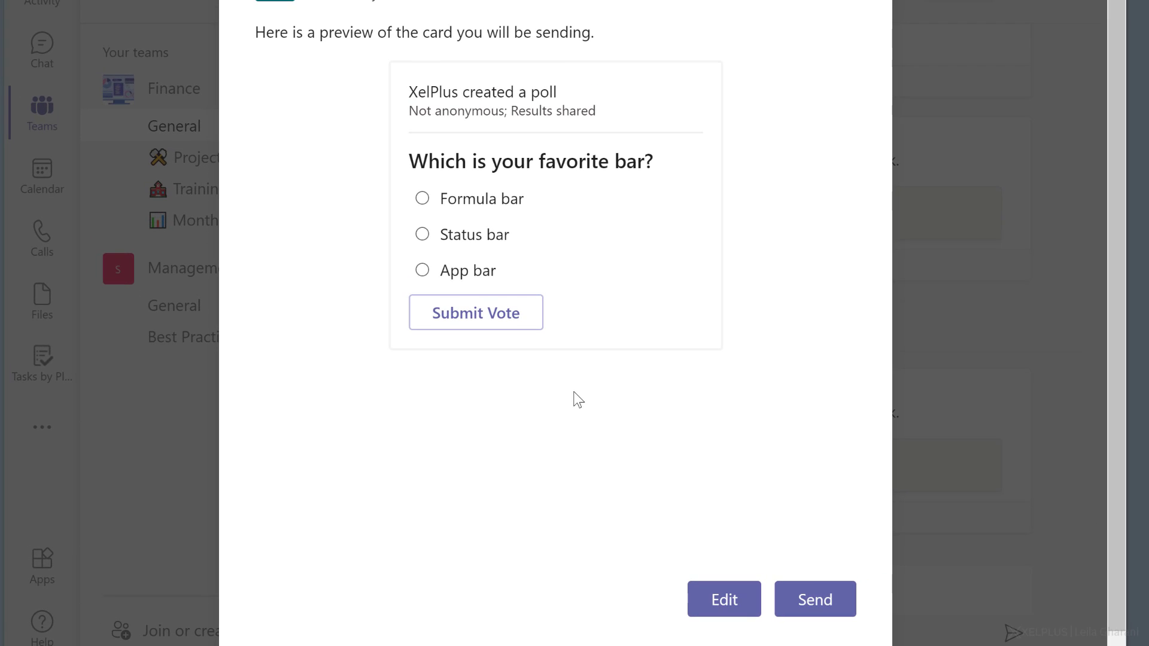
Send the poll to the Finance General channel and vote Formula bar.
left_click(802, 600)
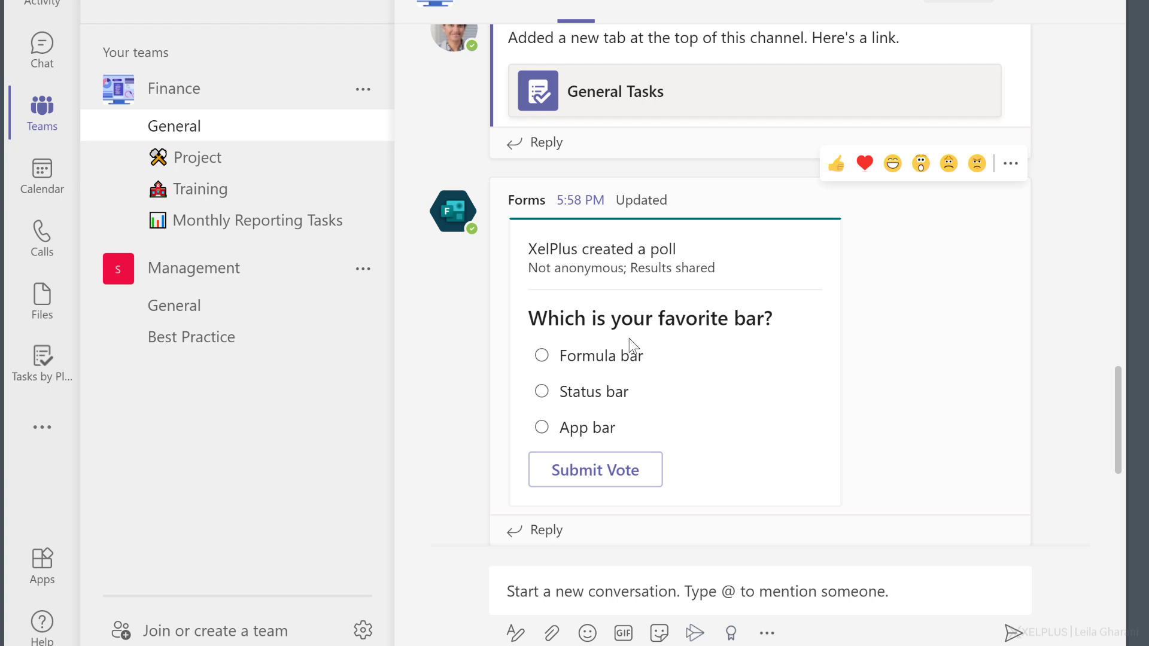
left_click(616, 475)
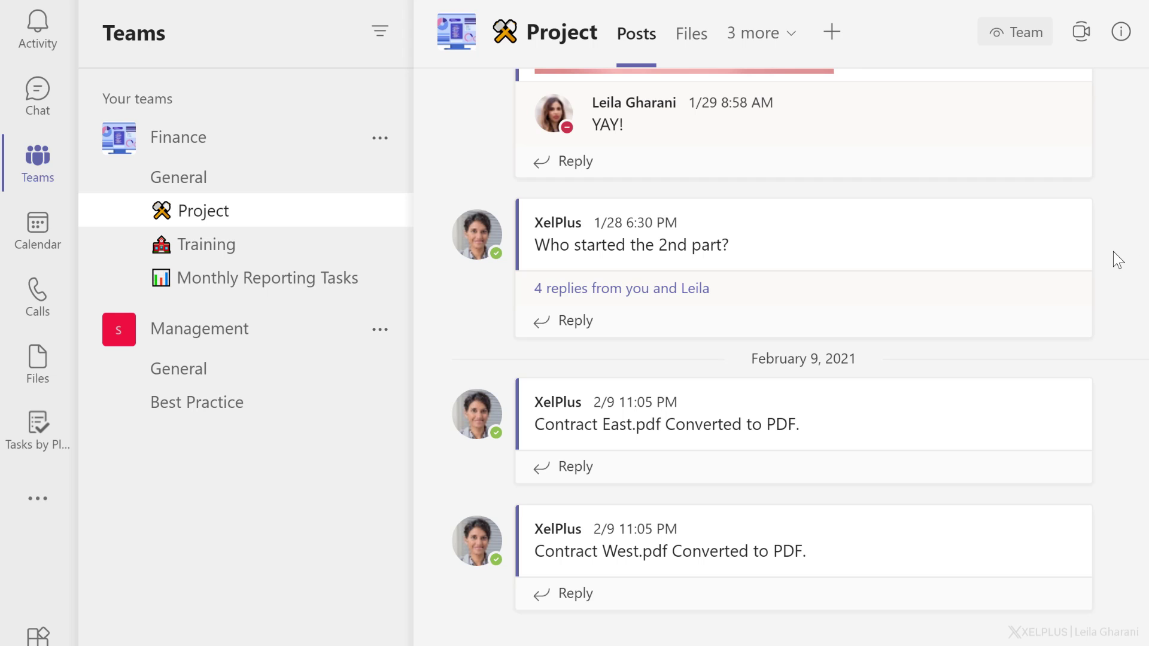
Open the Project channel's Finance System Update tab from the '2 more' tab list.
mouse_move(1069, 248)
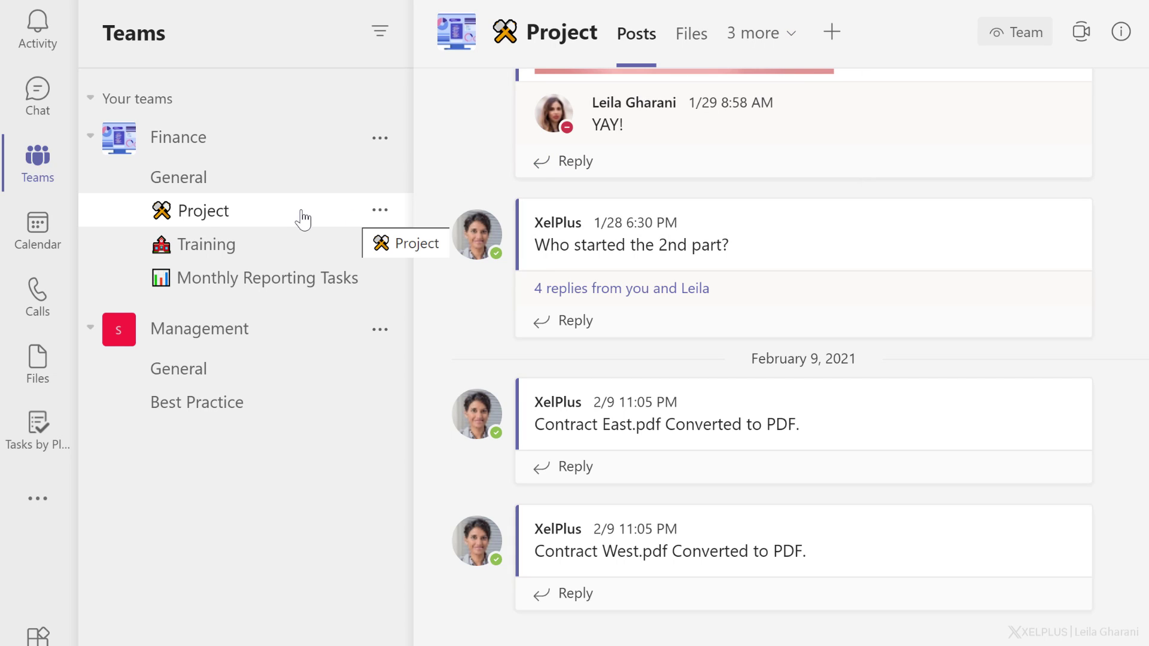
left_click(699, 52)
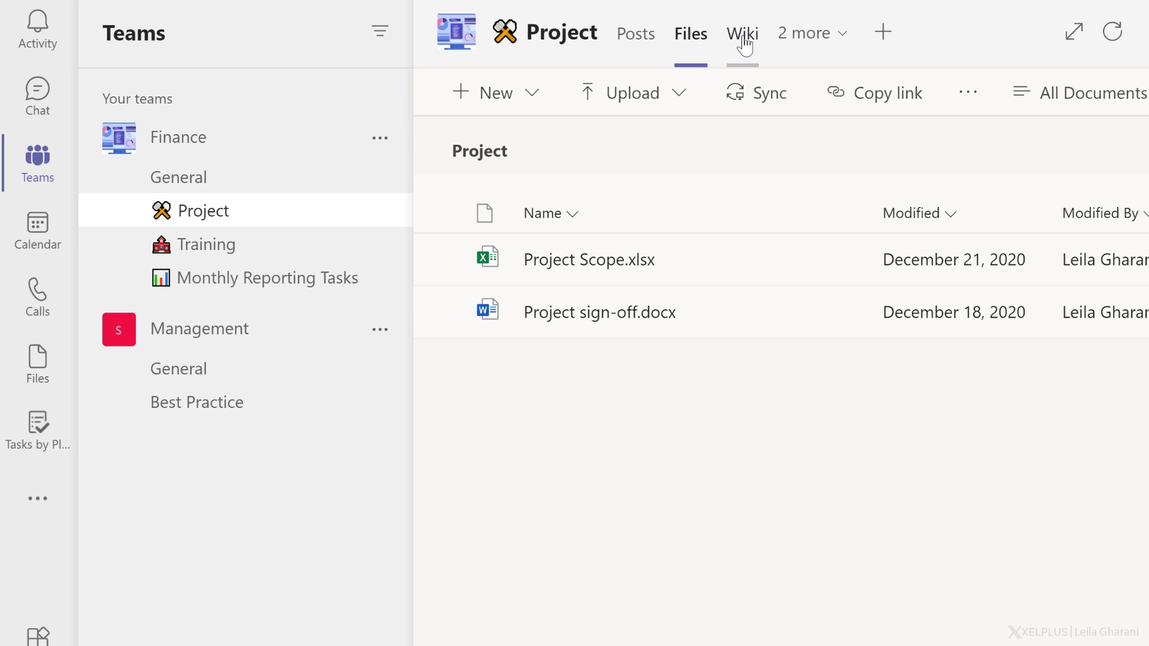
left_click(814, 48)
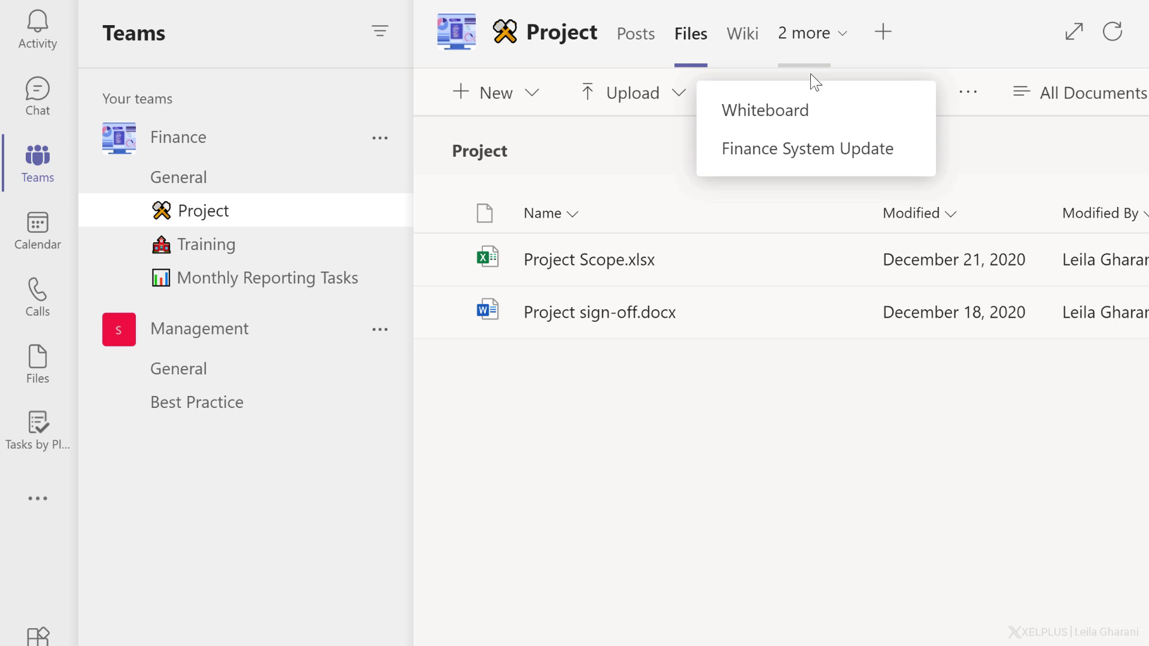
left_click(806, 159)
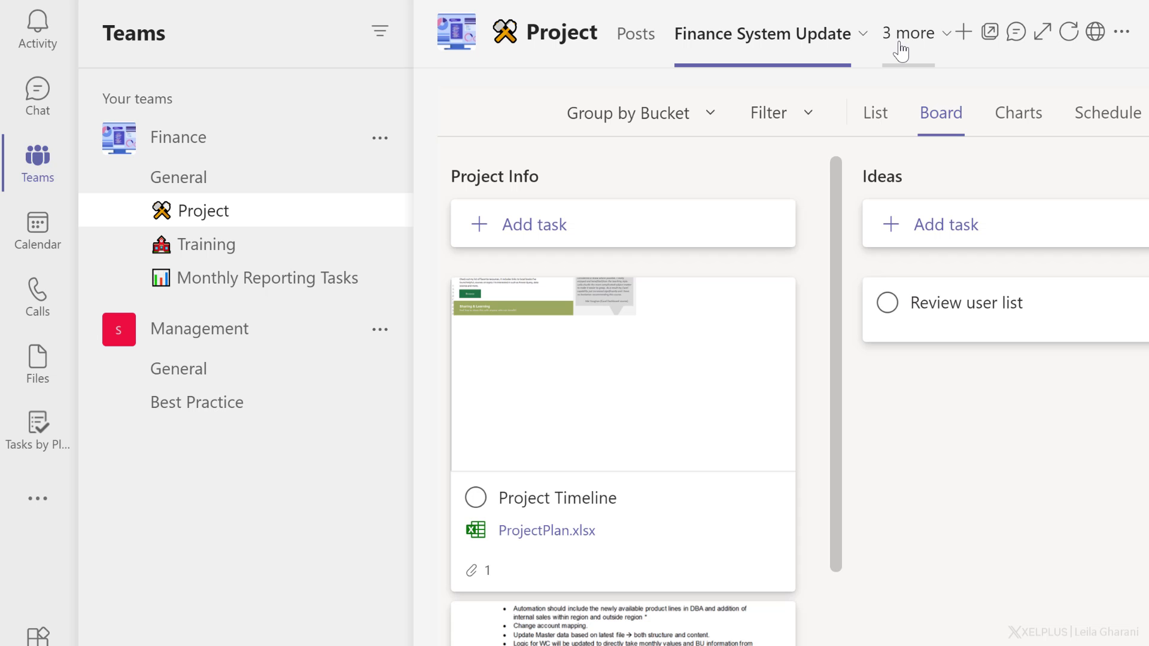
left_click(961, 34)
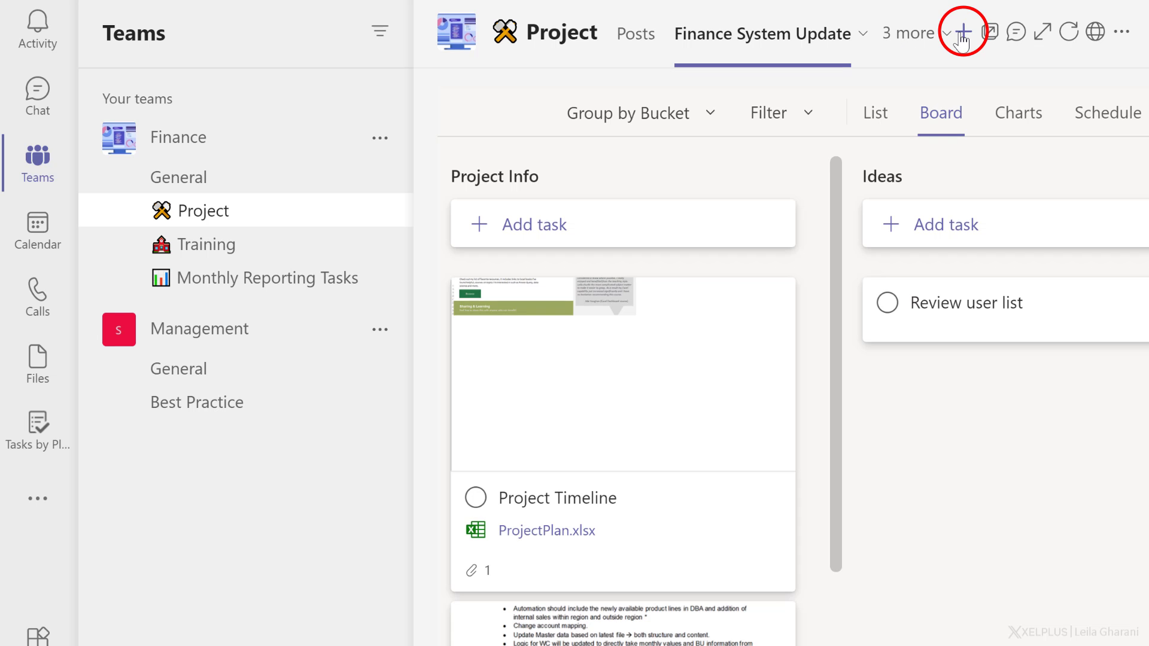
scroll(785, 496, "down", 3)
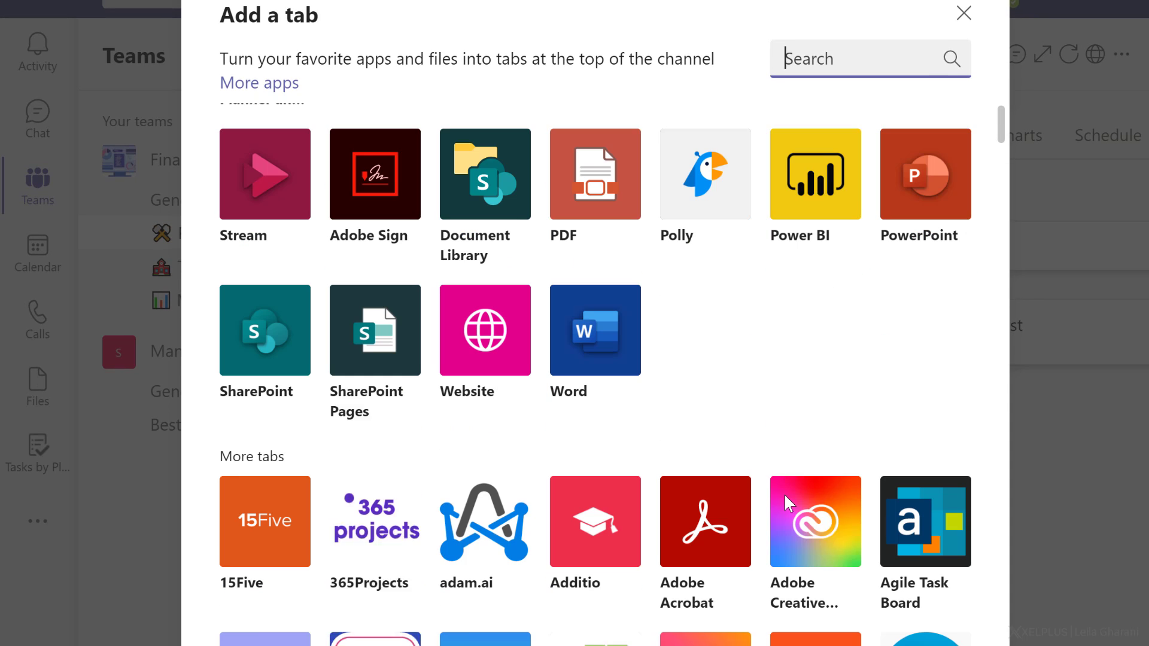
scroll(785, 500, "down", 5)
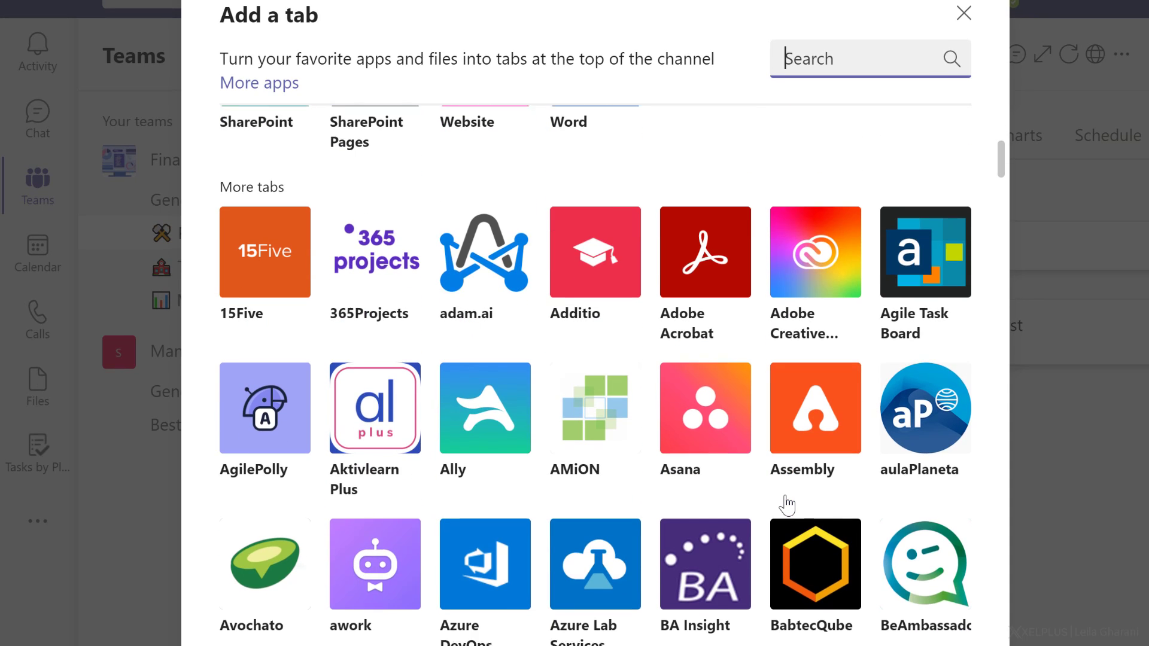
scroll(786, 503, "down", 6)
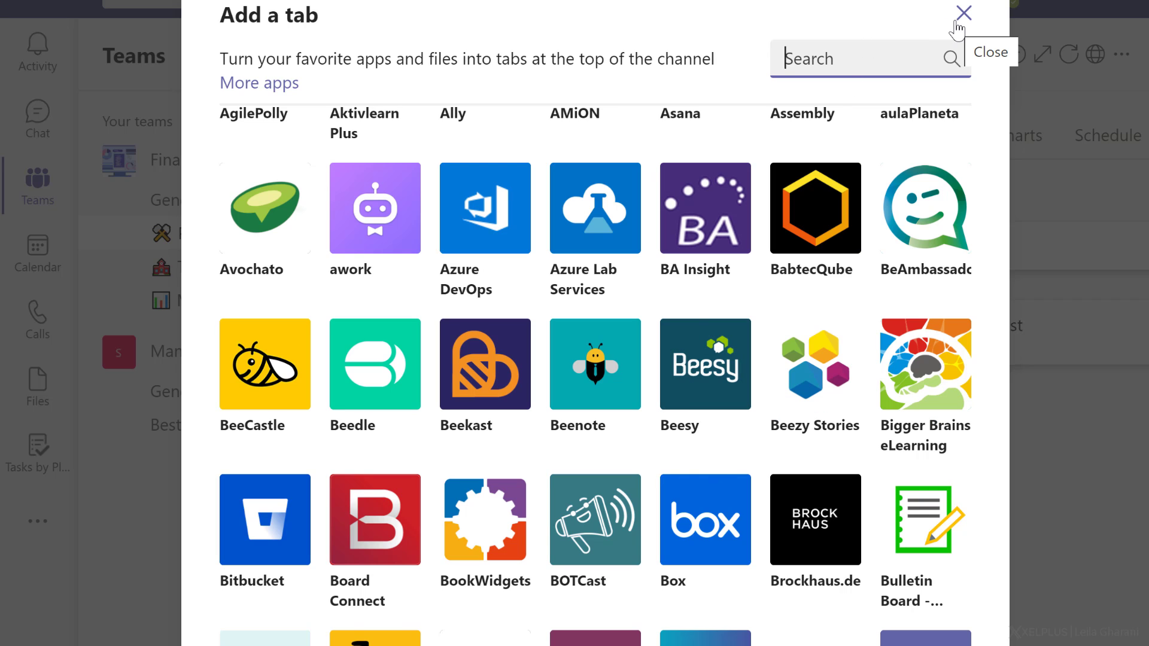
left_click(962, 13)
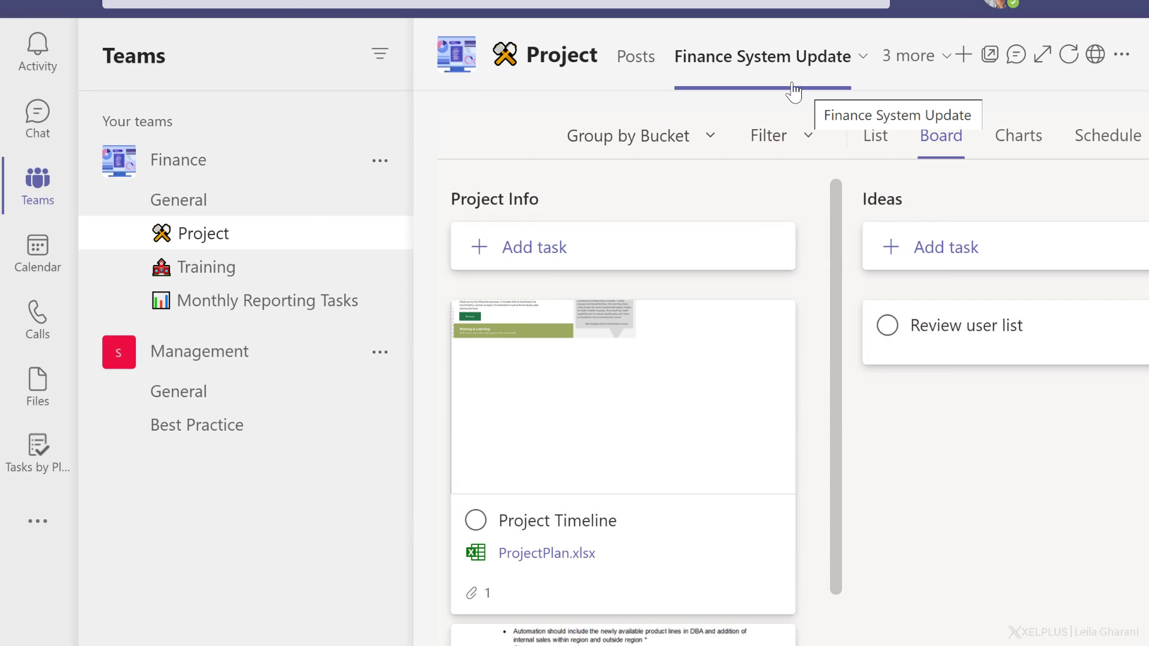
Make Project Scope.xlsx a tab from the Project channel's Files list.
left_click(917, 70)
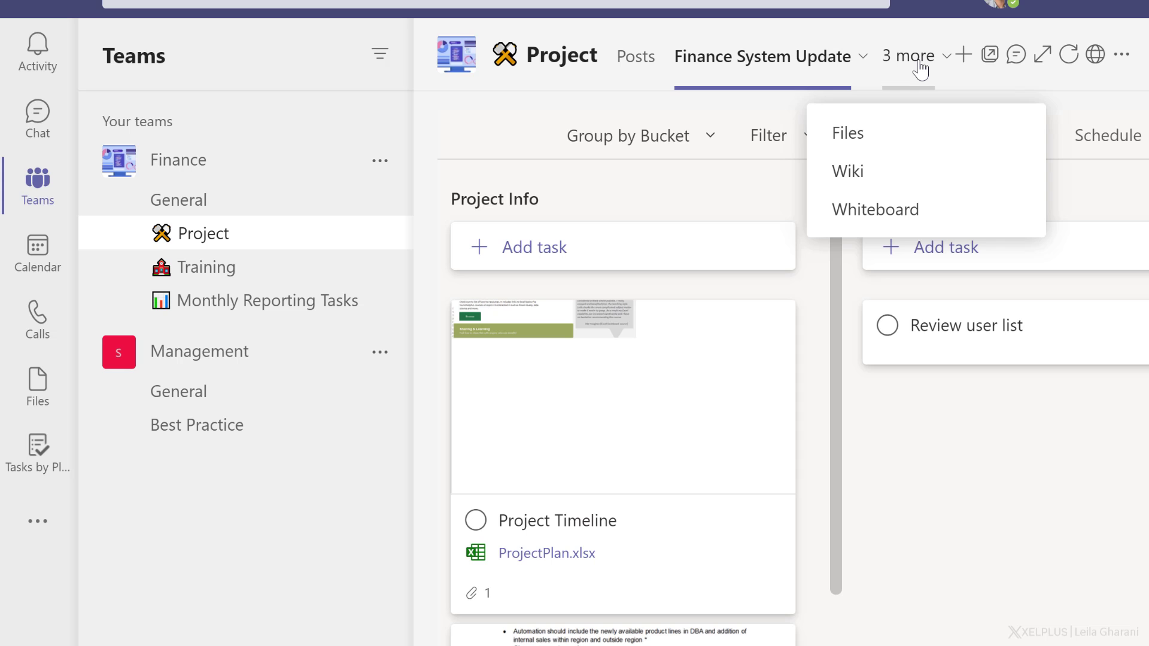
left_click(855, 137)
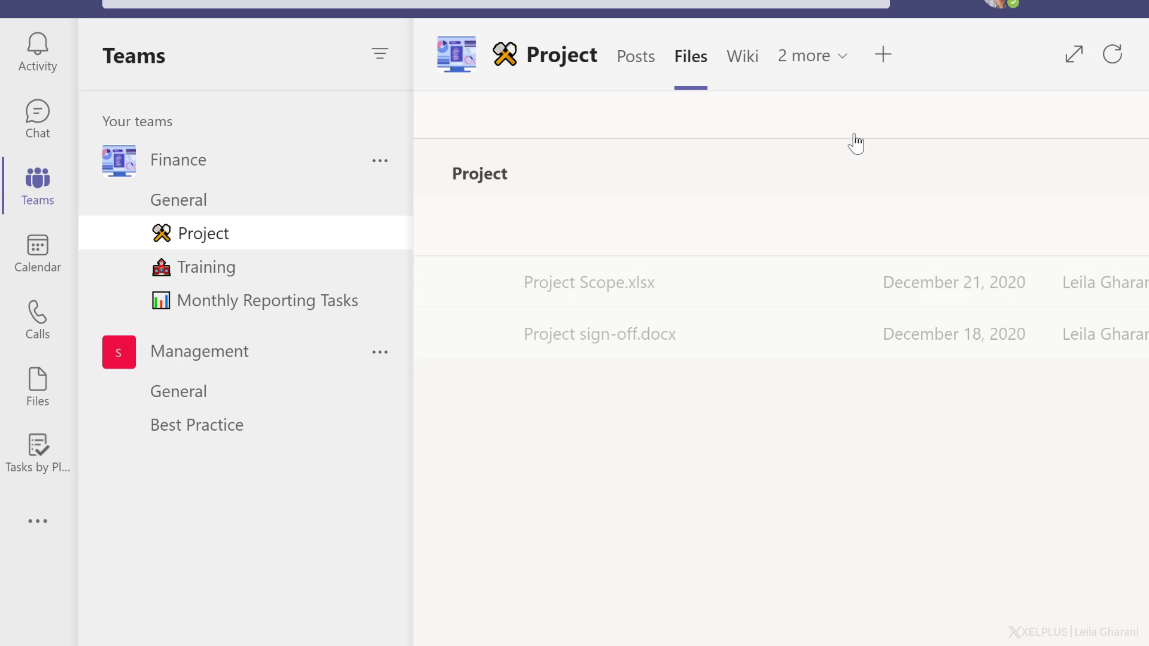
left_click(840, 285)
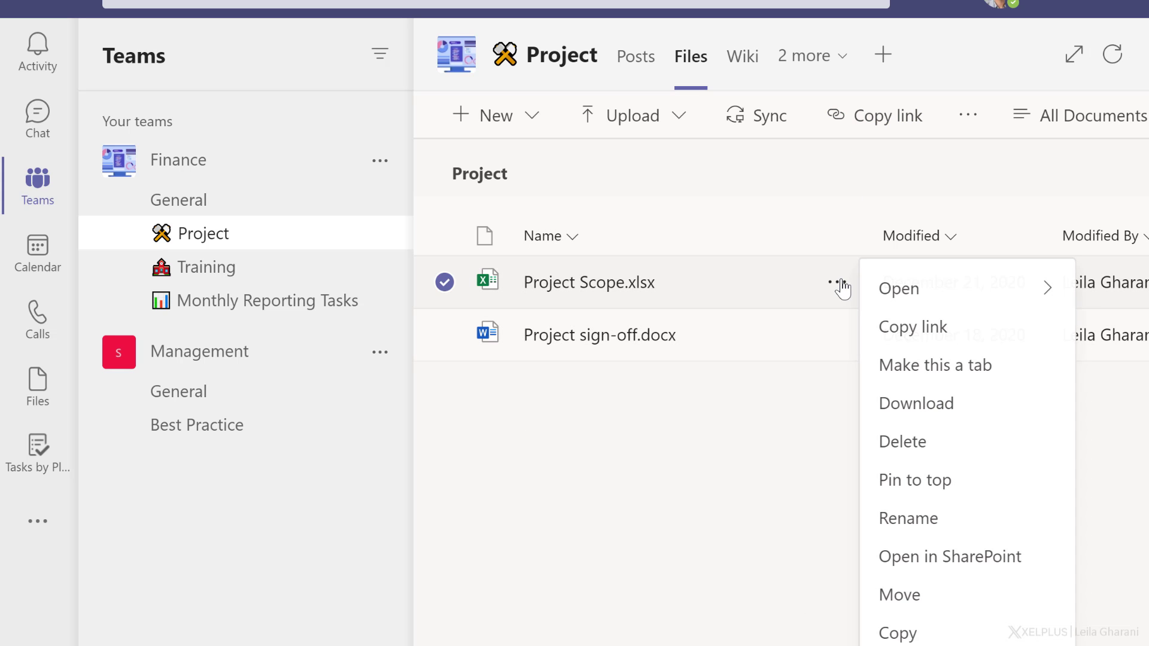
left_click(915, 363)
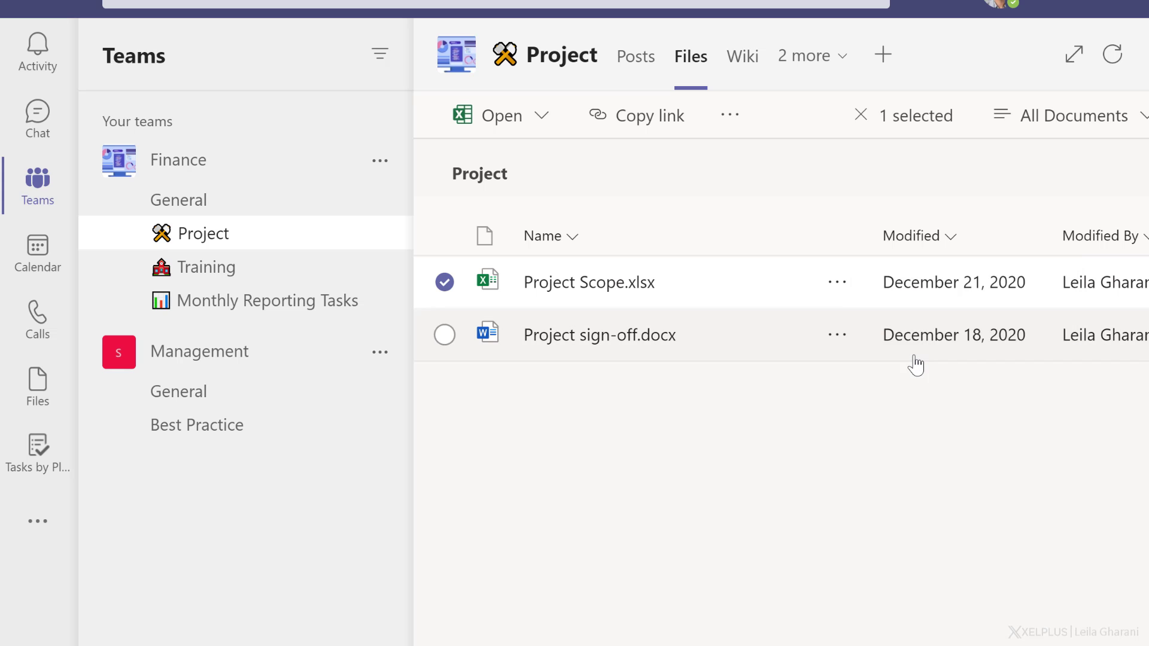